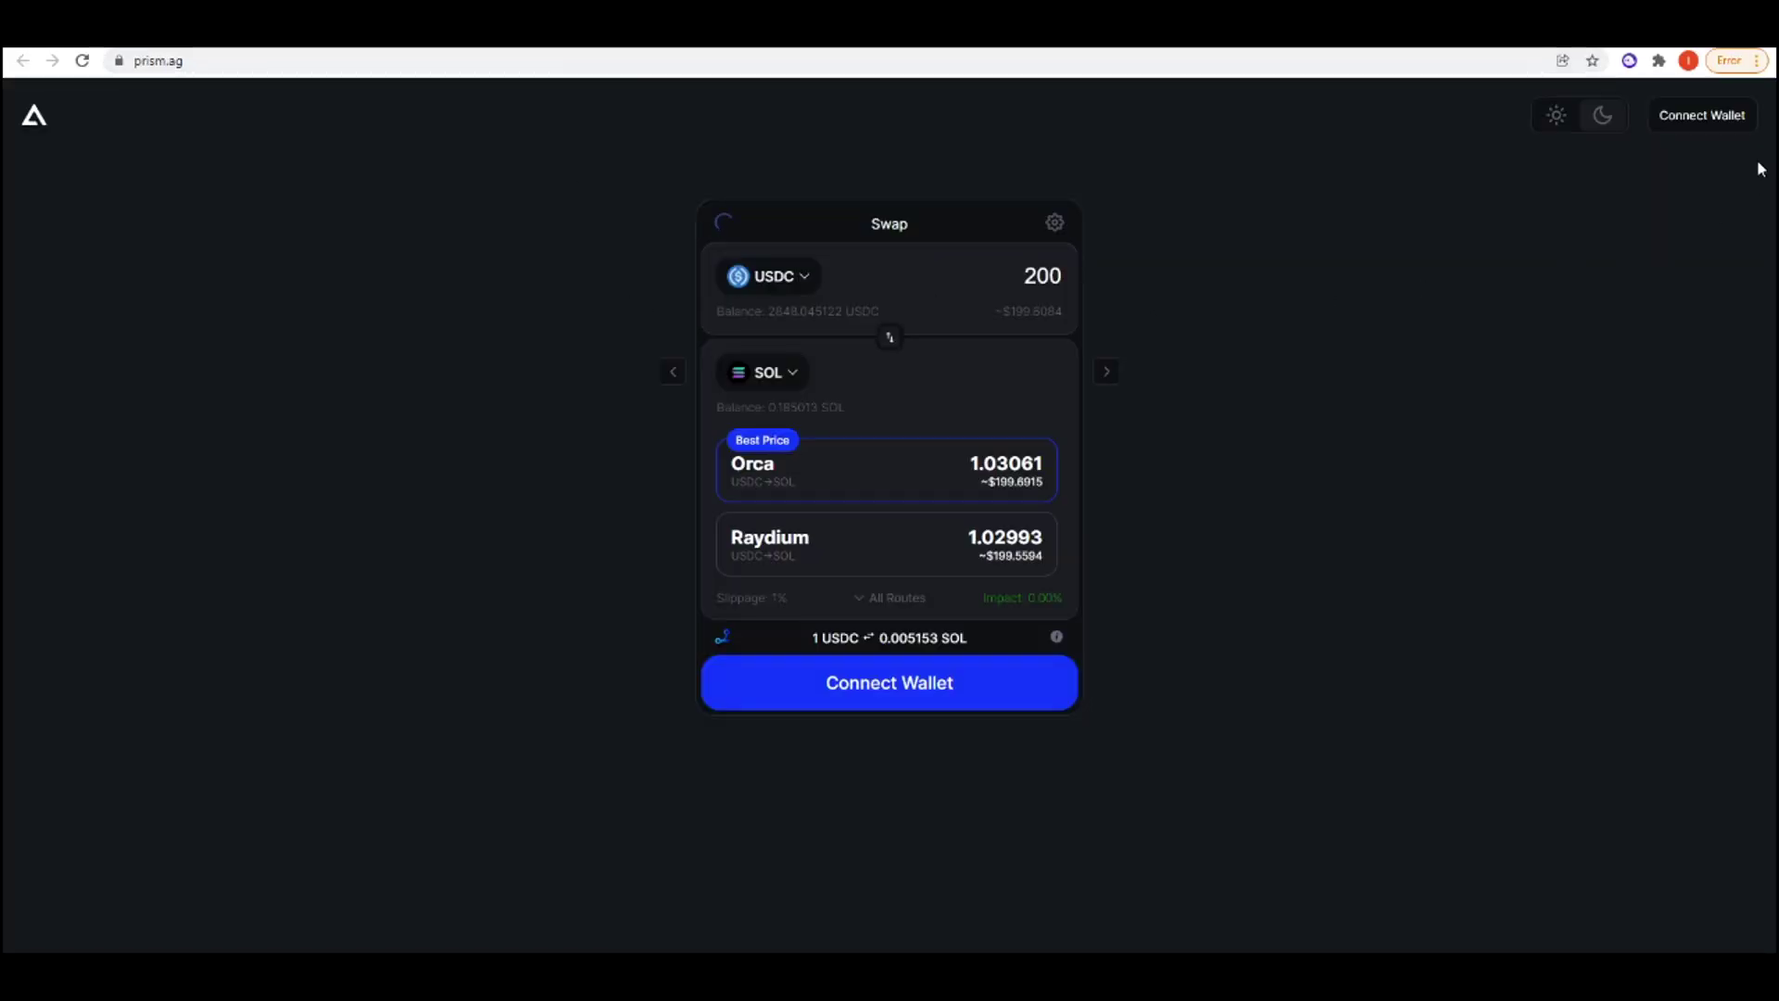
Connect the Coin98 wallet to Prism from the wallet list.
{"action": "left_click", "coordinate": [1705, 130]}
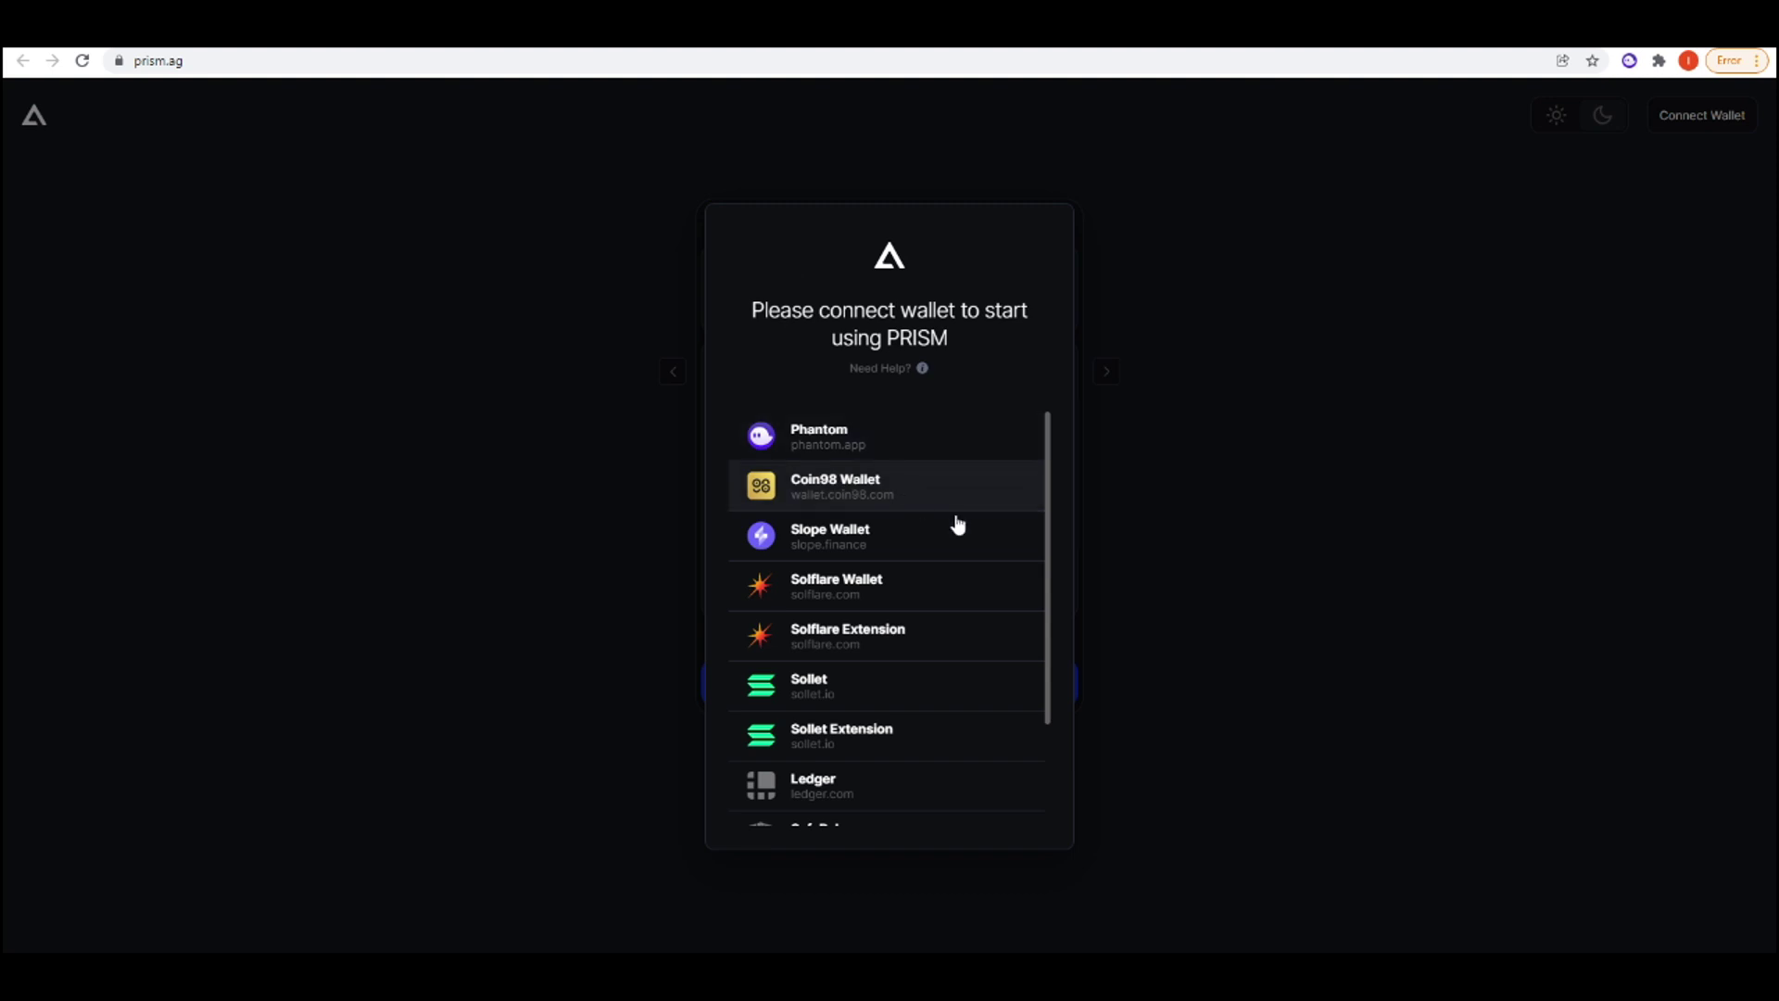
{"action": "scroll", "coordinate": [958, 525], "scroll_direction": "down", "scroll_amount": 2}
{"action": "scroll", "coordinate": [951, 566], "scroll_direction": "up", "scroll_amount": 2}
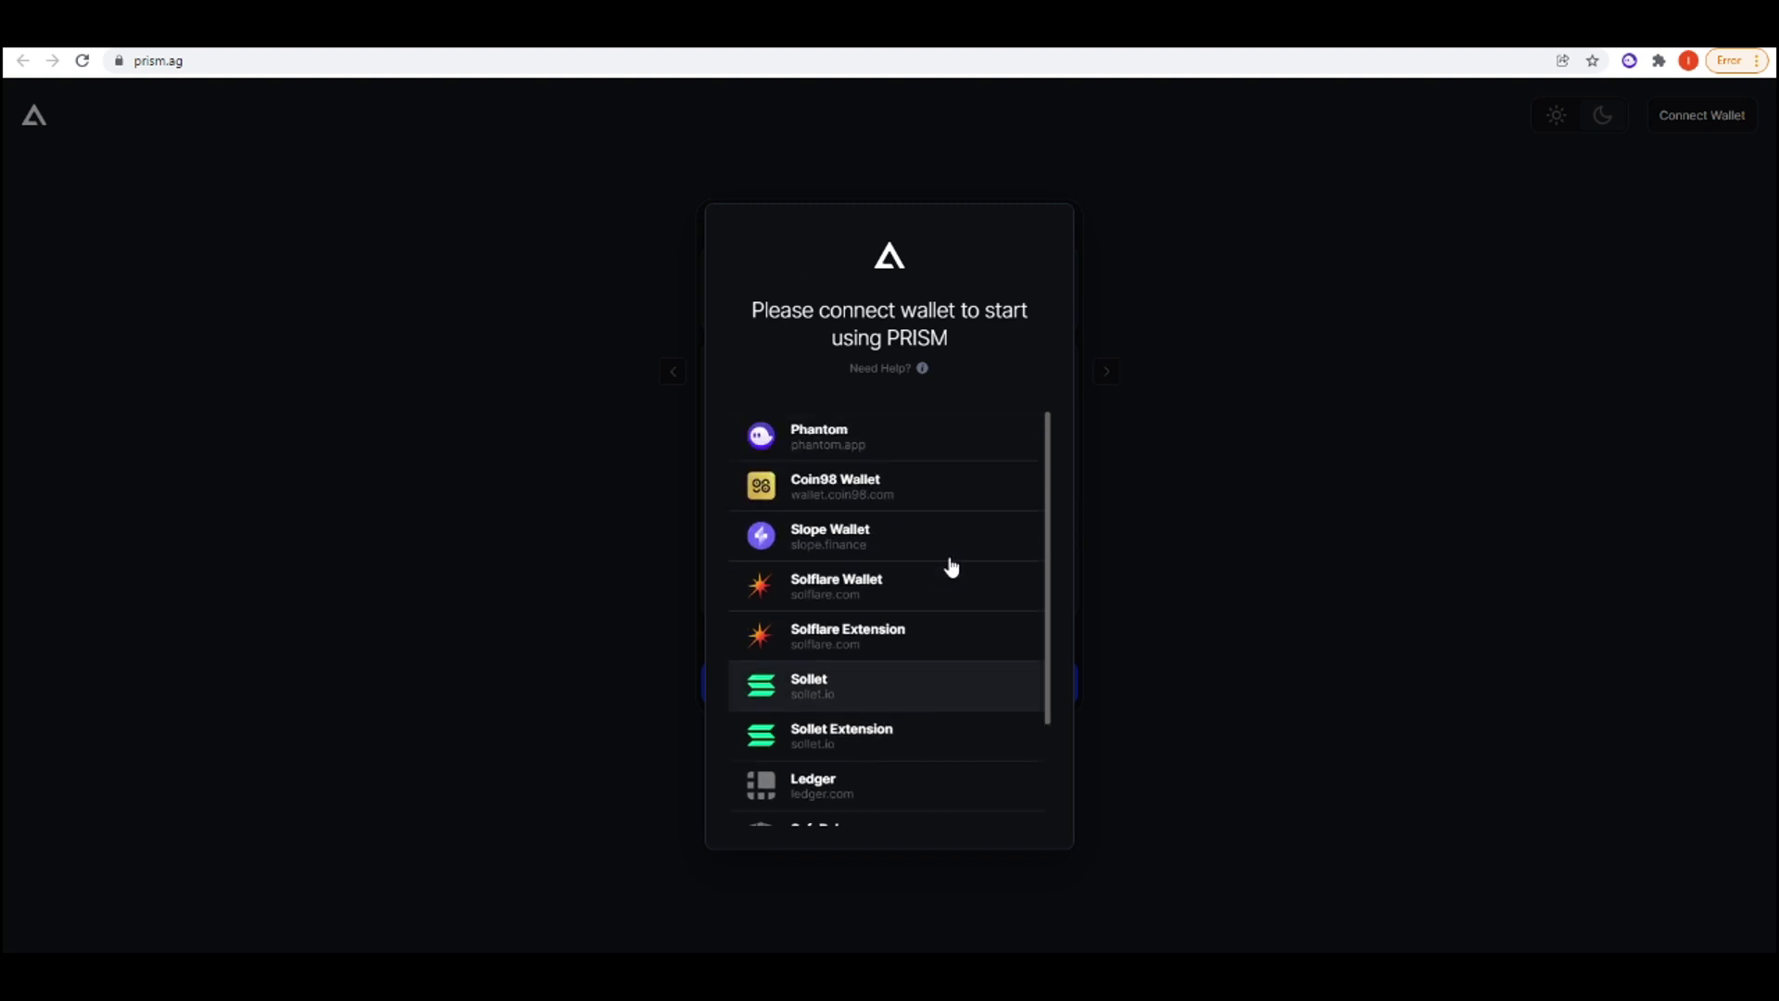
{"action": "left_click", "coordinate": [915, 506]}
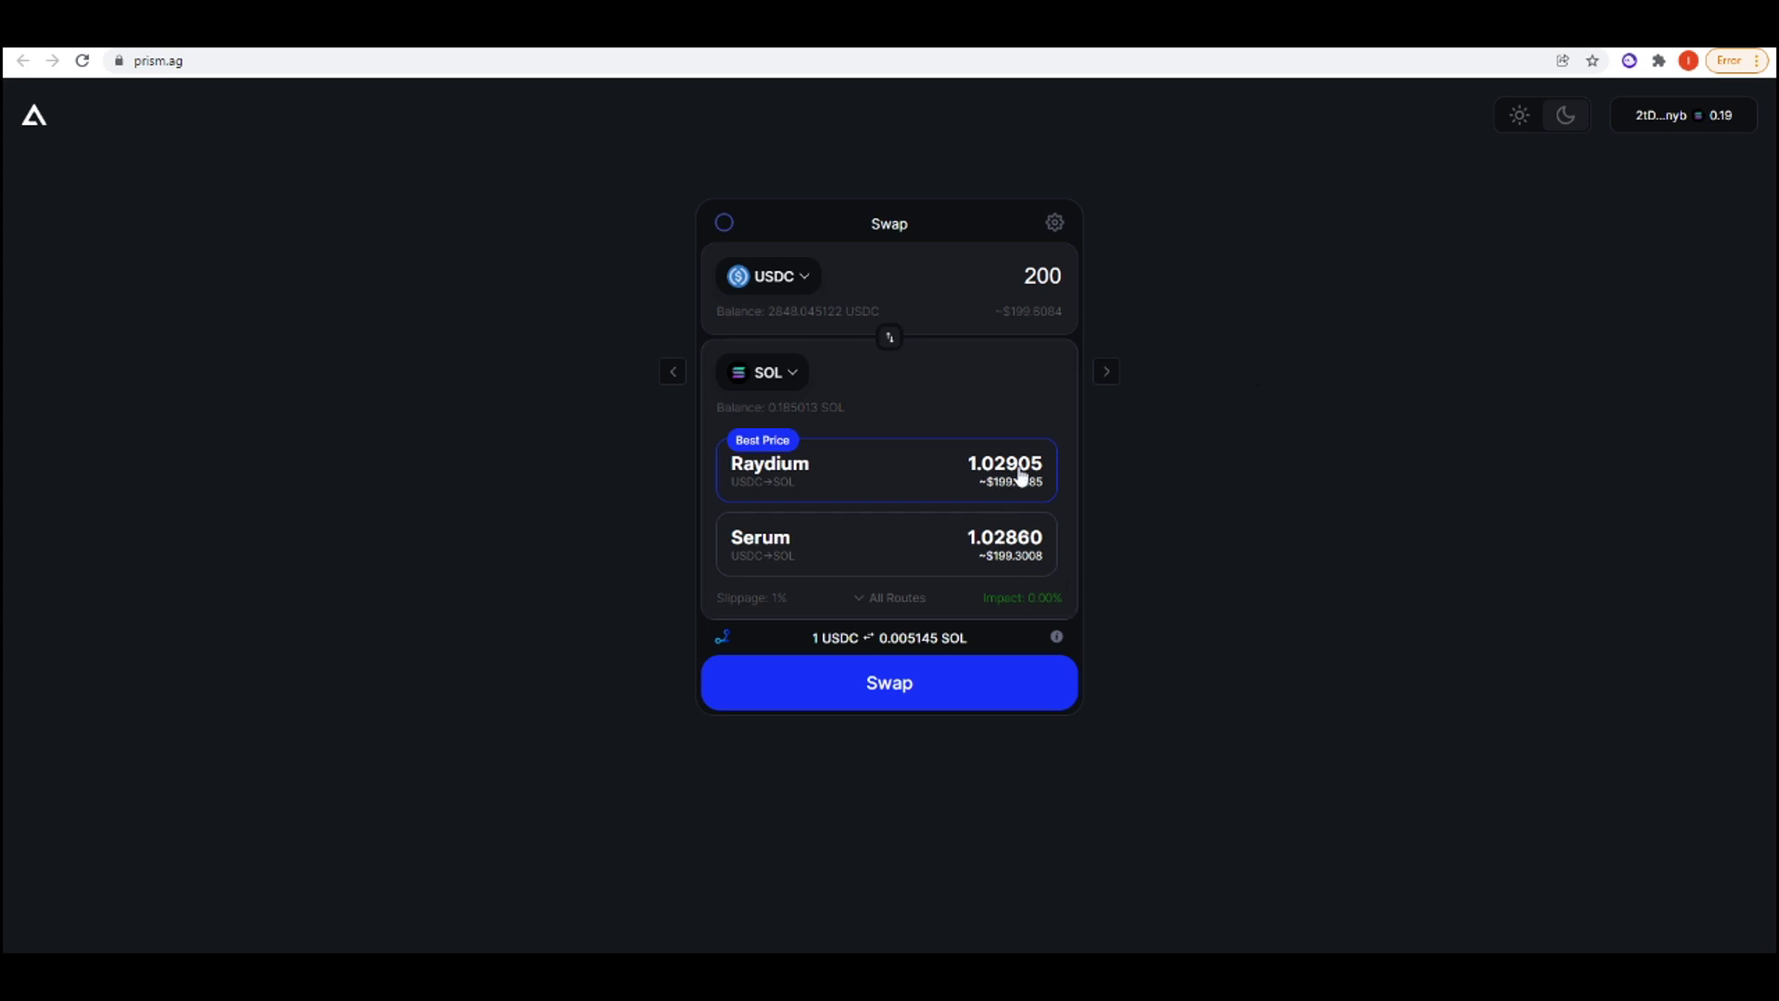
Browse the USDC and SOL token pickers, leaving both tokens unchanged.
{"action": "left_click", "coordinate": [805, 283]}
{"action": "scroll", "coordinate": [969, 466], "scroll_direction": "down", "scroll_amount": 3}
{"action": "scroll", "coordinate": [968, 445], "scroll_direction": "up", "scroll_amount": 3}
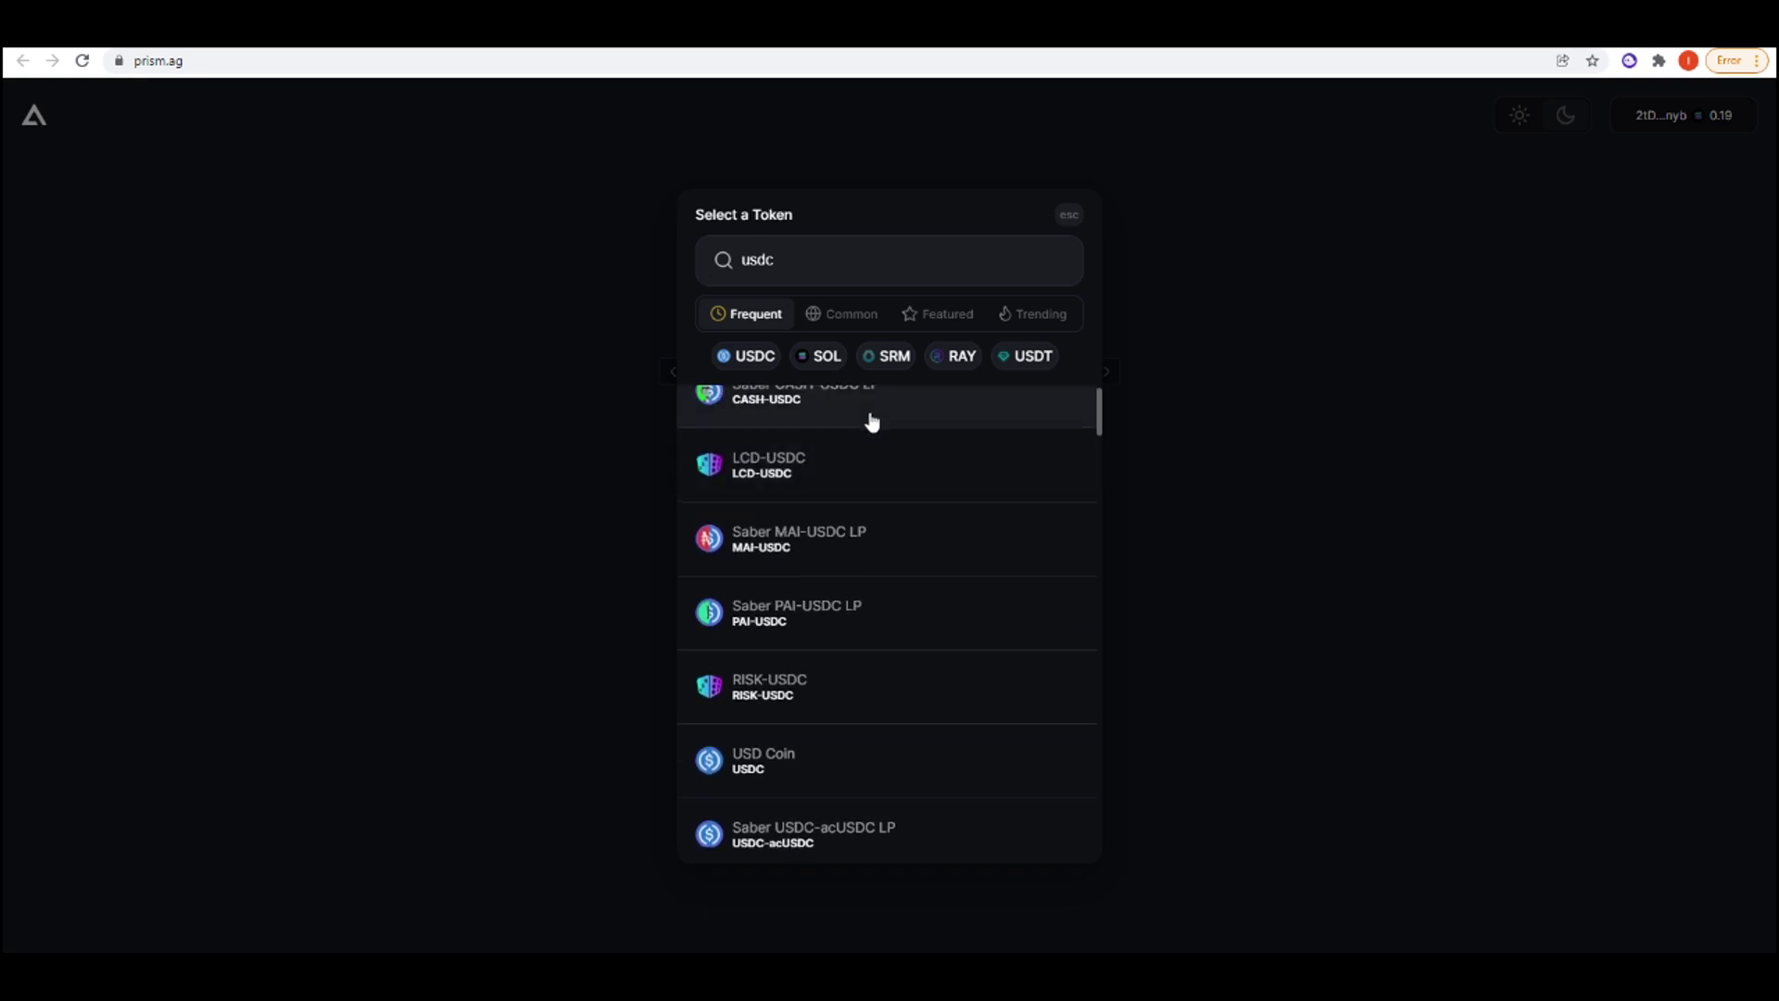
{"action": "key", "text": "ctrl+a"}
{"action": "left_click", "coordinate": [1476, 429]}
{"action": "key", "text": "Escape"}
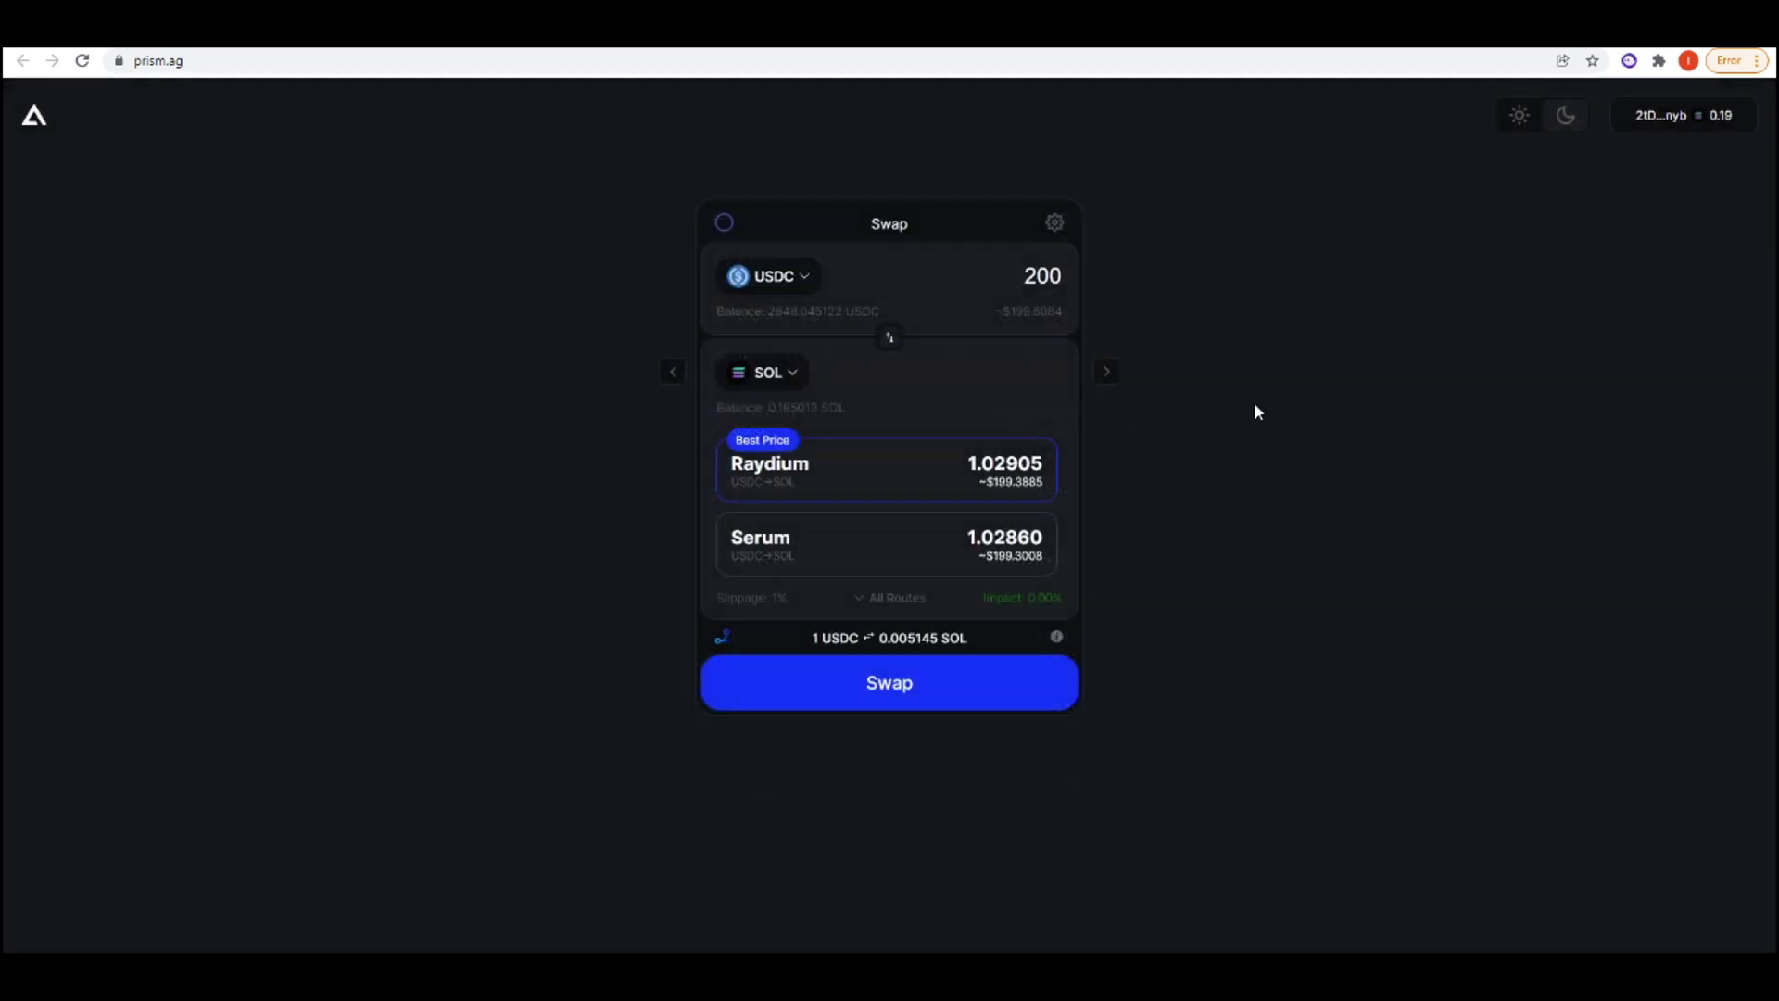
{"action": "left_click", "coordinate": [792, 374]}
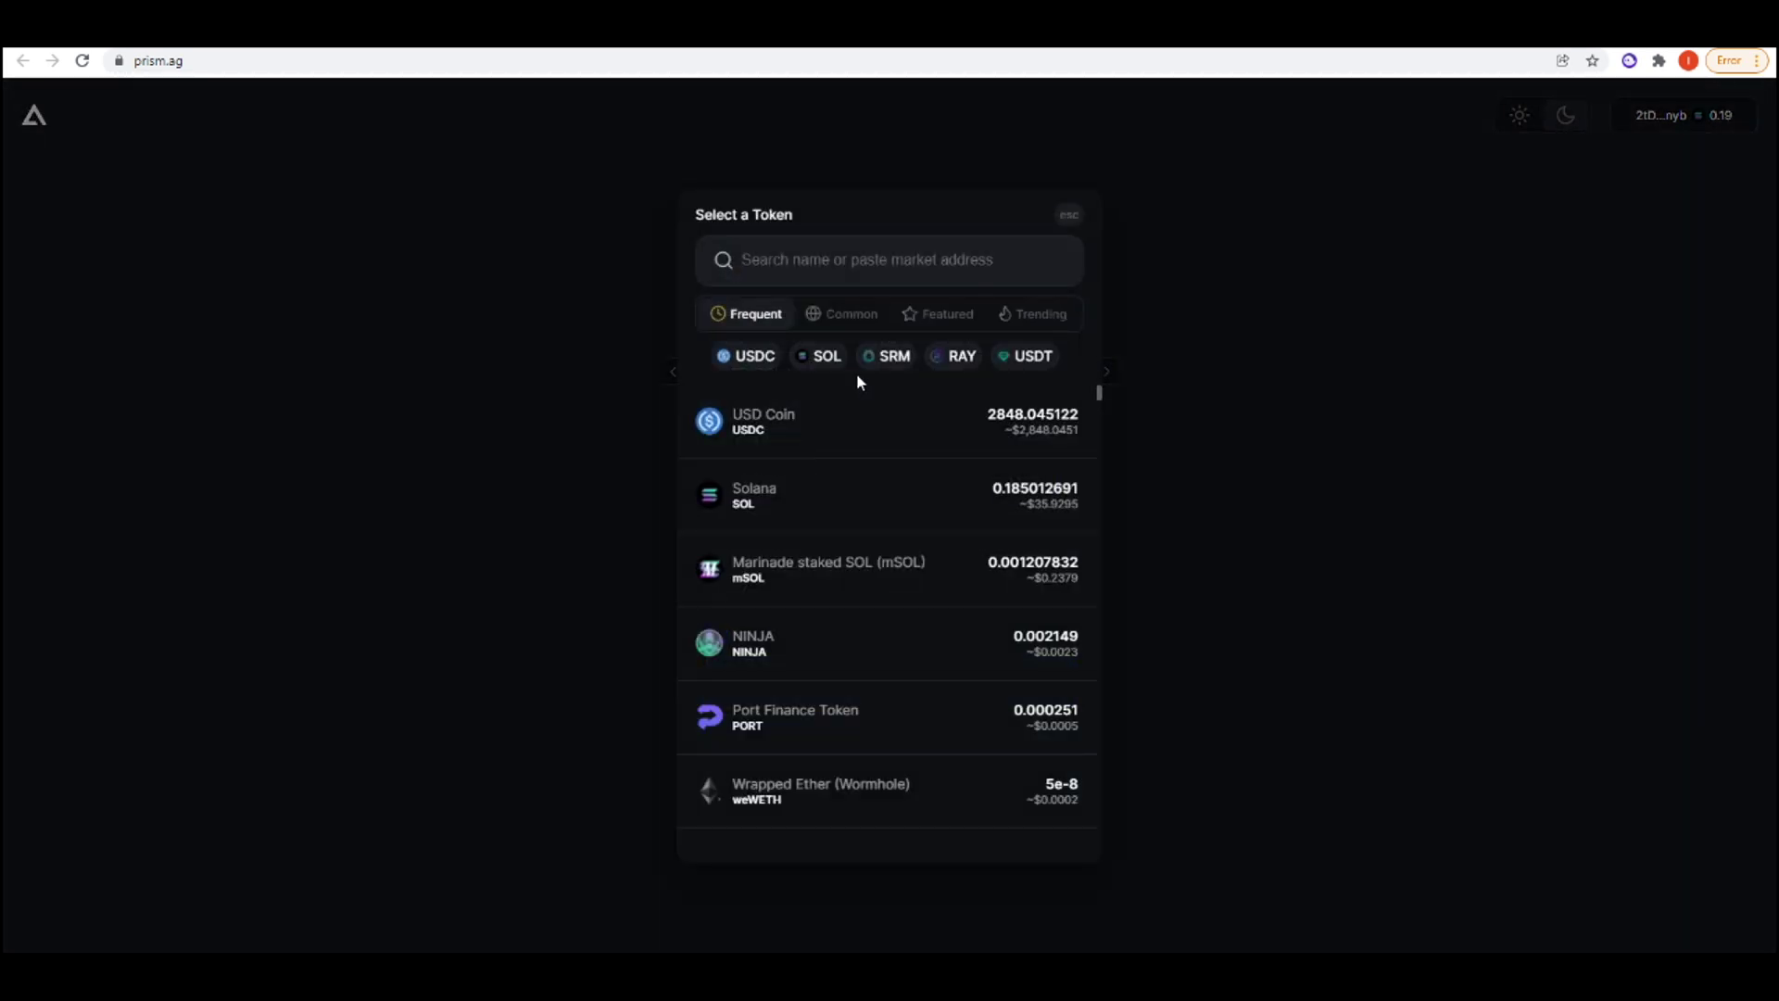
{"action": "key", "text": "Escape"}
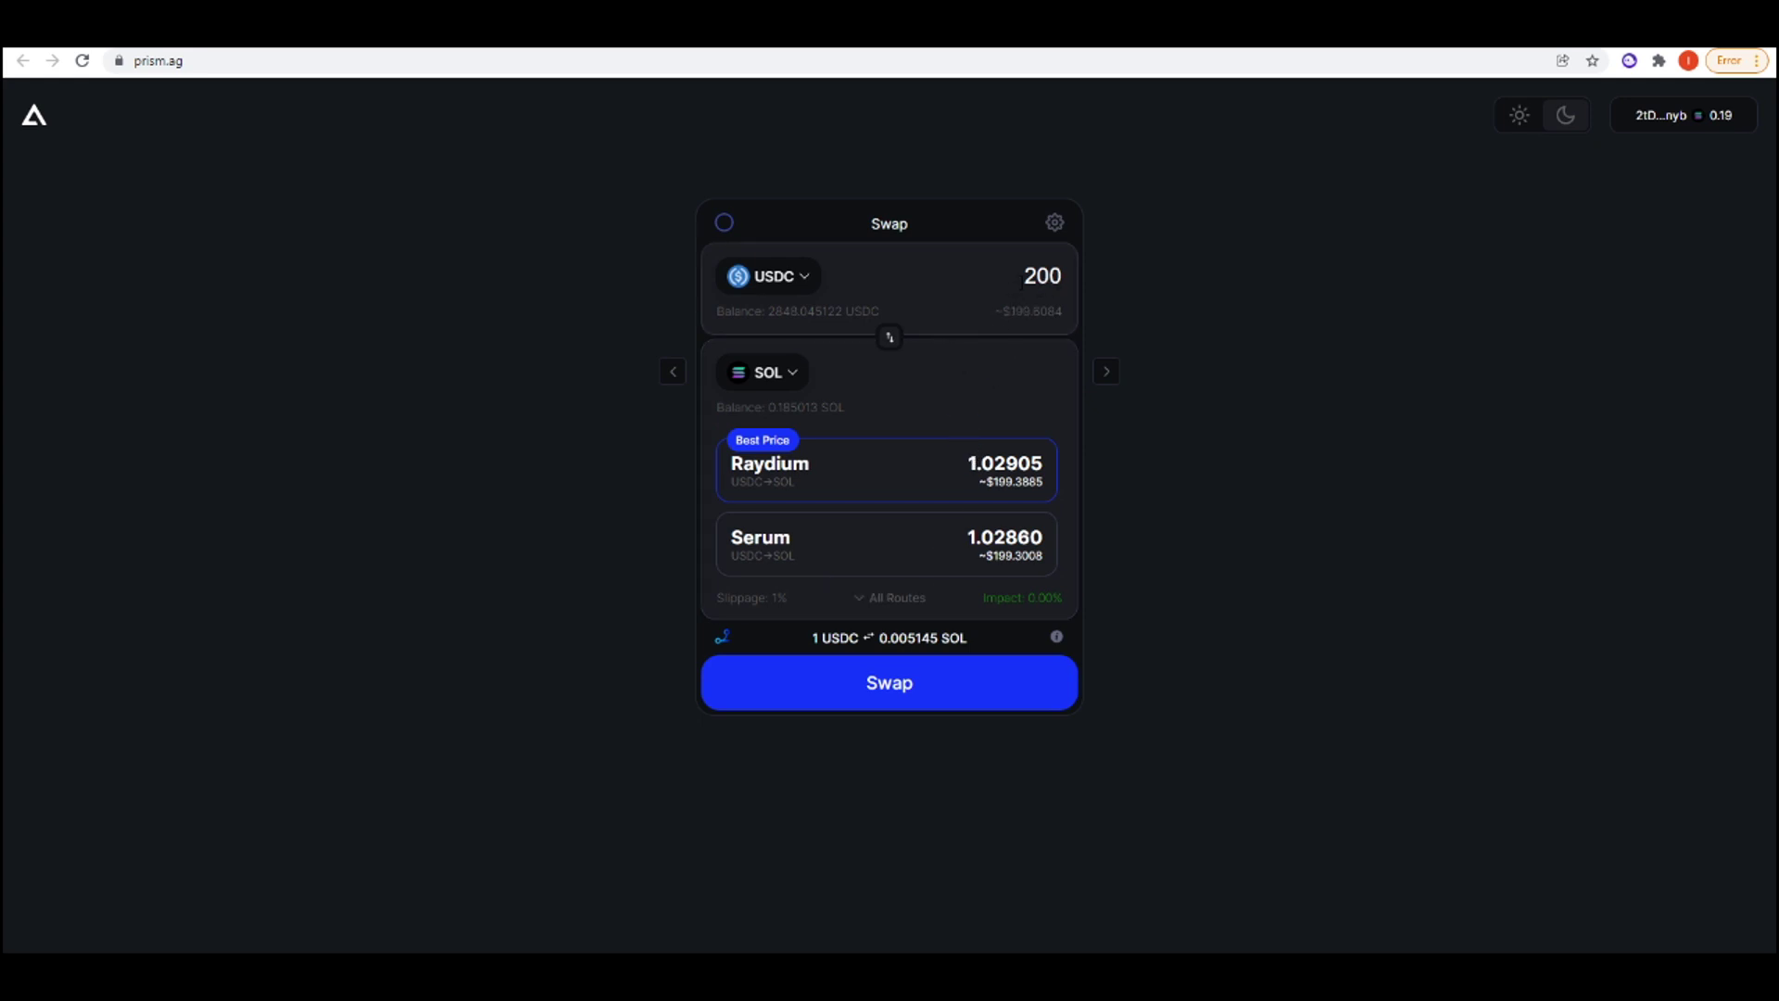
List all routes for the 200 USDC to SOL swap, with Serum best at 1.03006 SOL.
{"action": "left_click", "coordinate": [1255, 332]}
{"action": "left_click", "coordinate": [896, 602]}
{"action": "scroll", "coordinate": [829, 528], "scroll_direction": "down", "scroll_amount": 1}
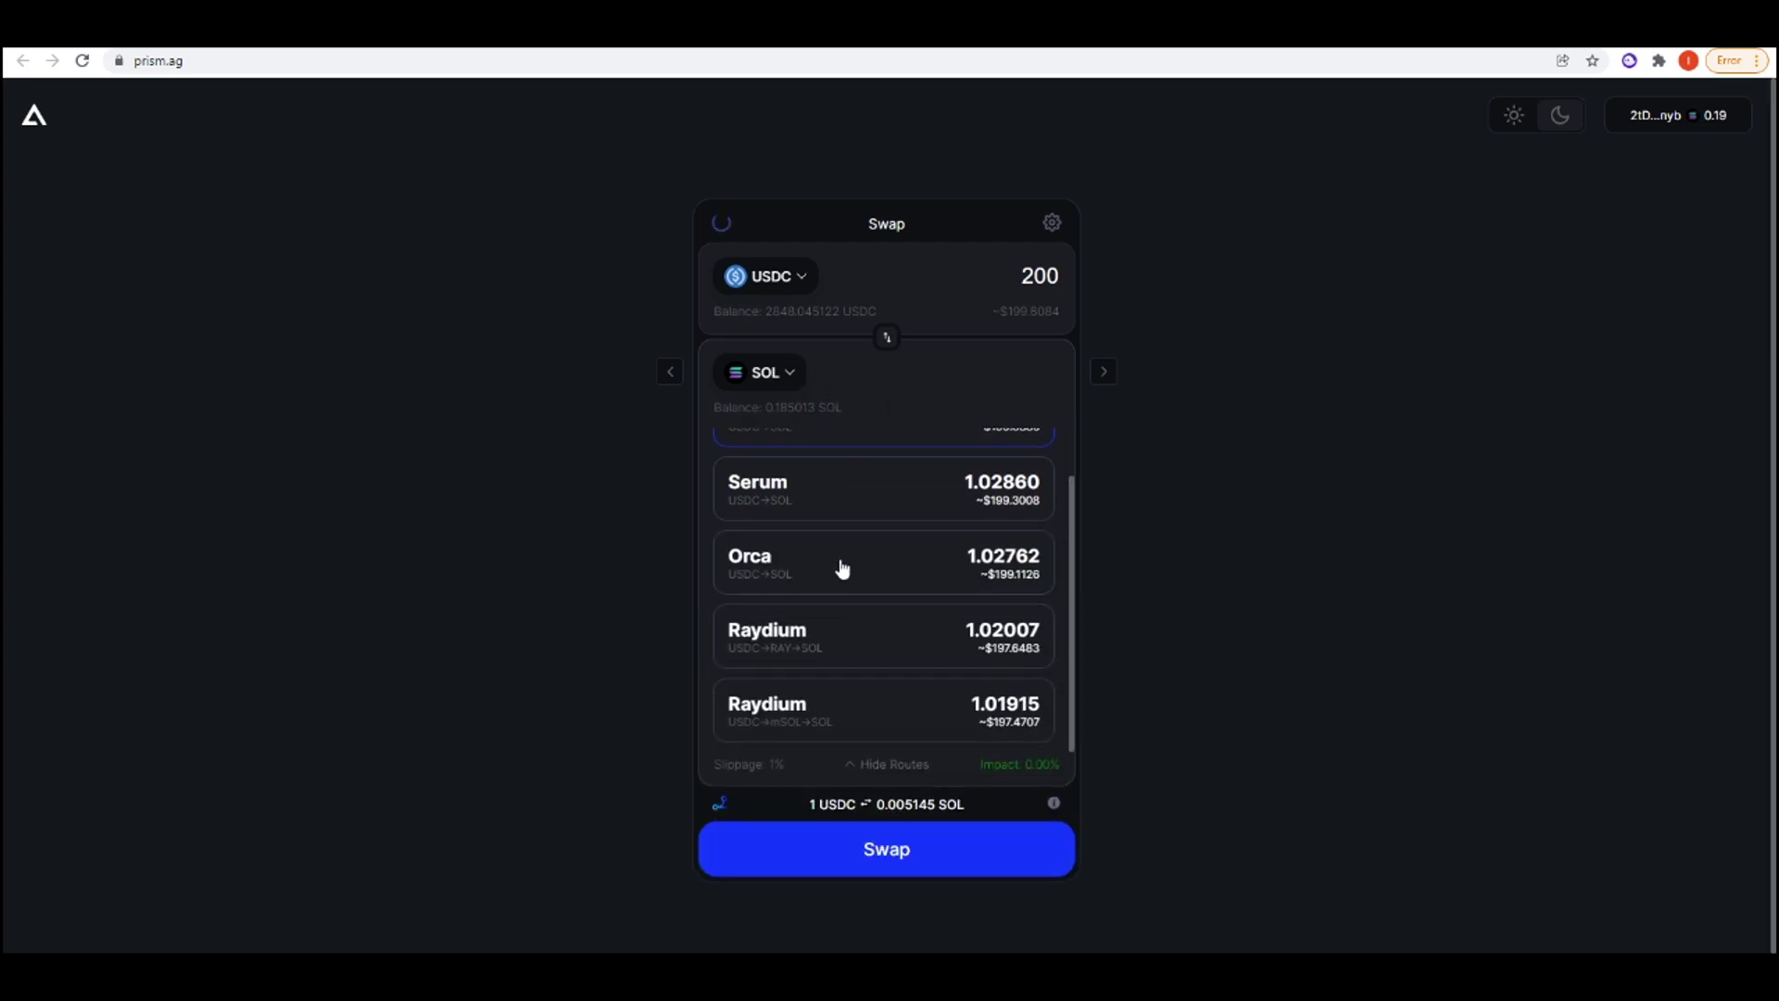
{"action": "scroll", "coordinate": [852, 574], "scroll_direction": "up", "scroll_amount": 1}
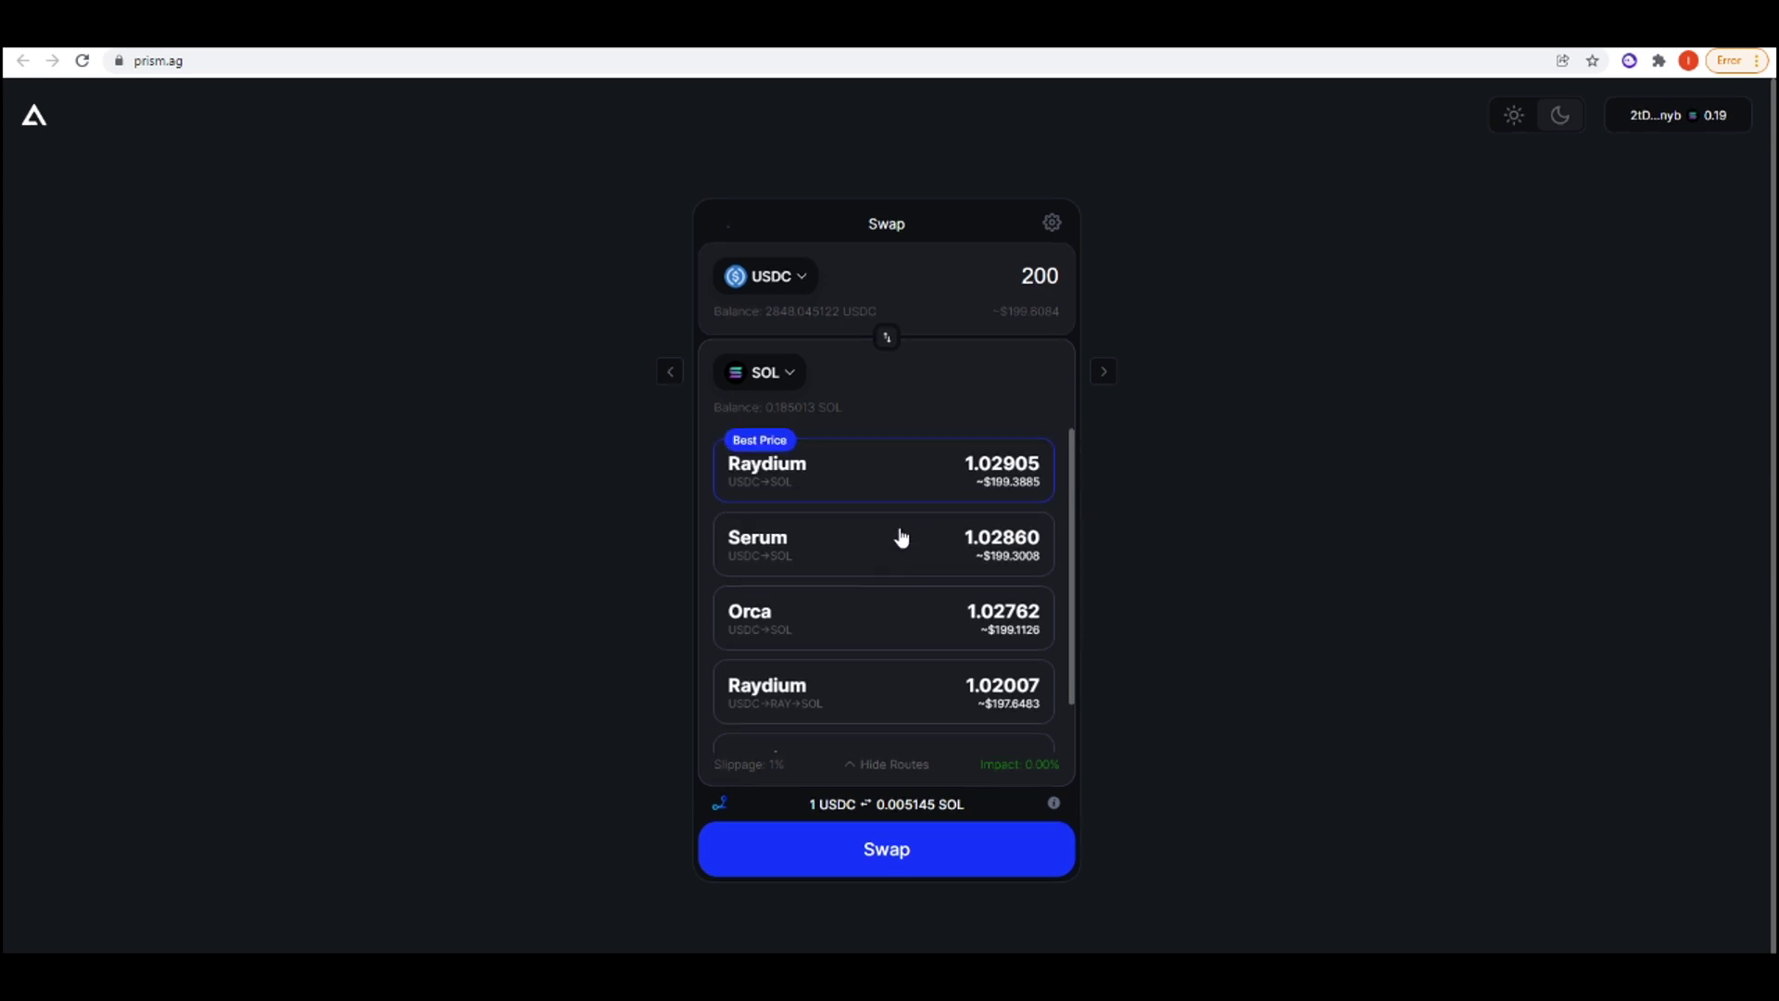
{"action": "scroll", "coordinate": [844, 528], "scroll_direction": "down", "scroll_amount": 1}
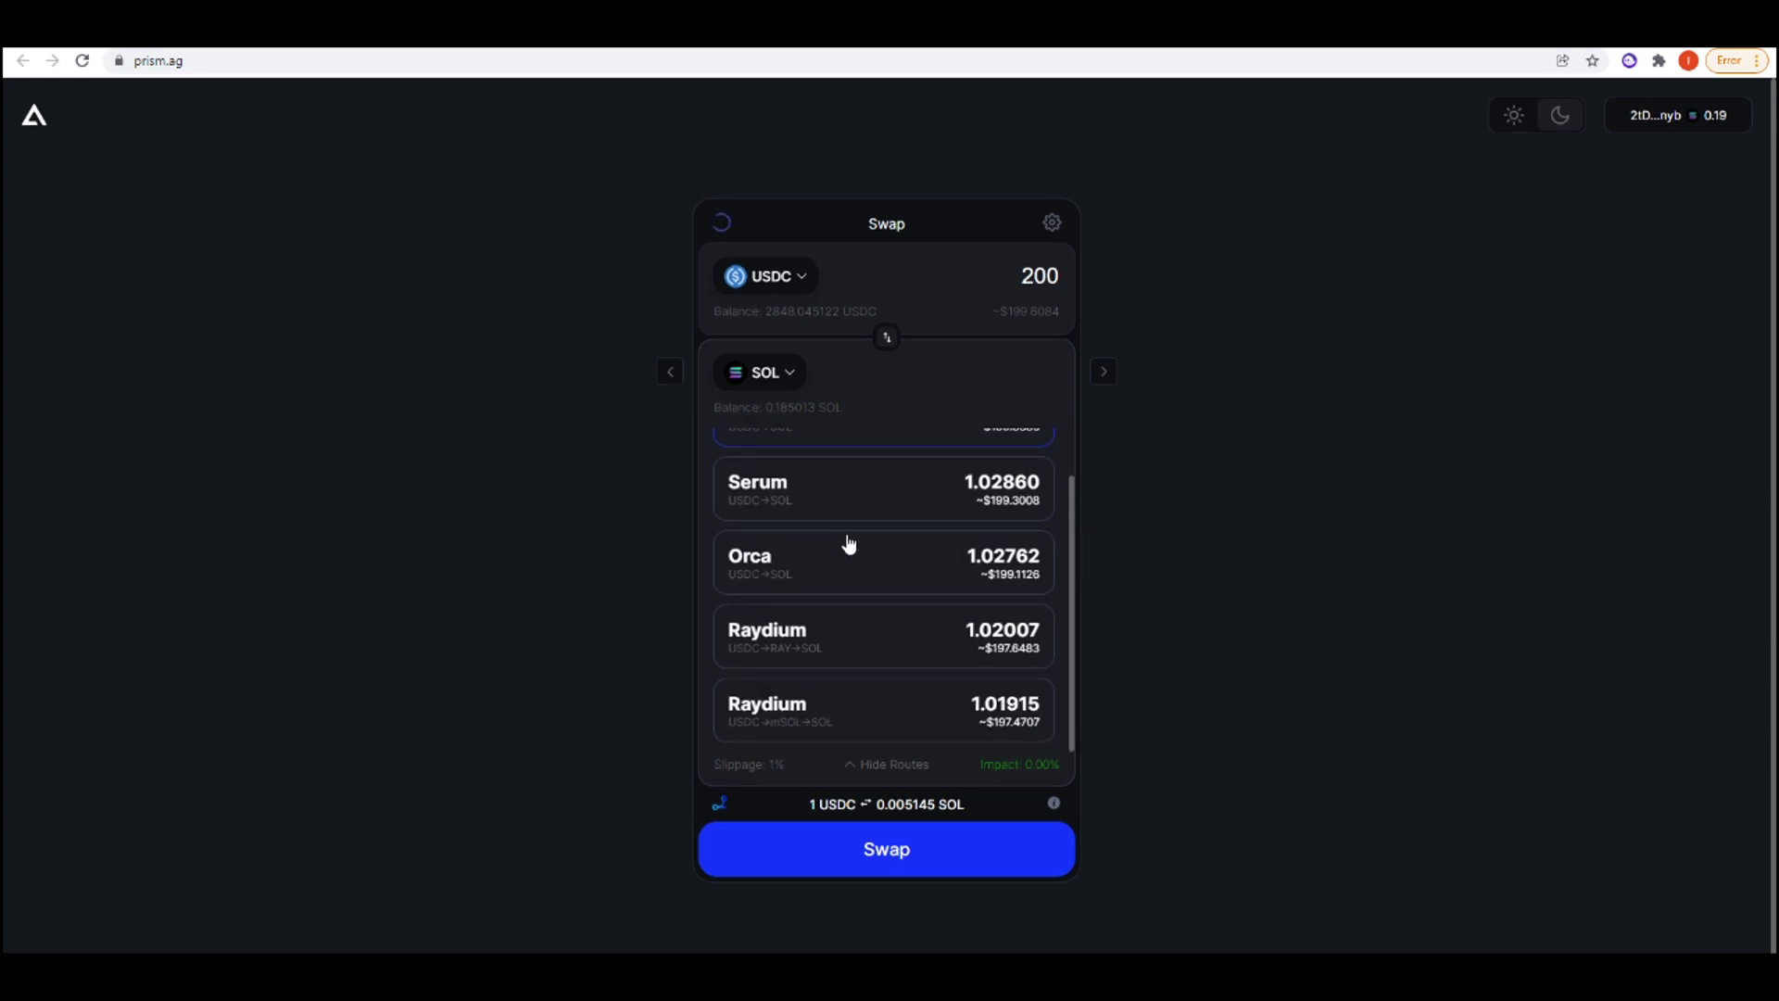
{"action": "scroll", "coordinate": [840, 593], "scroll_direction": "up", "scroll_amount": 1}
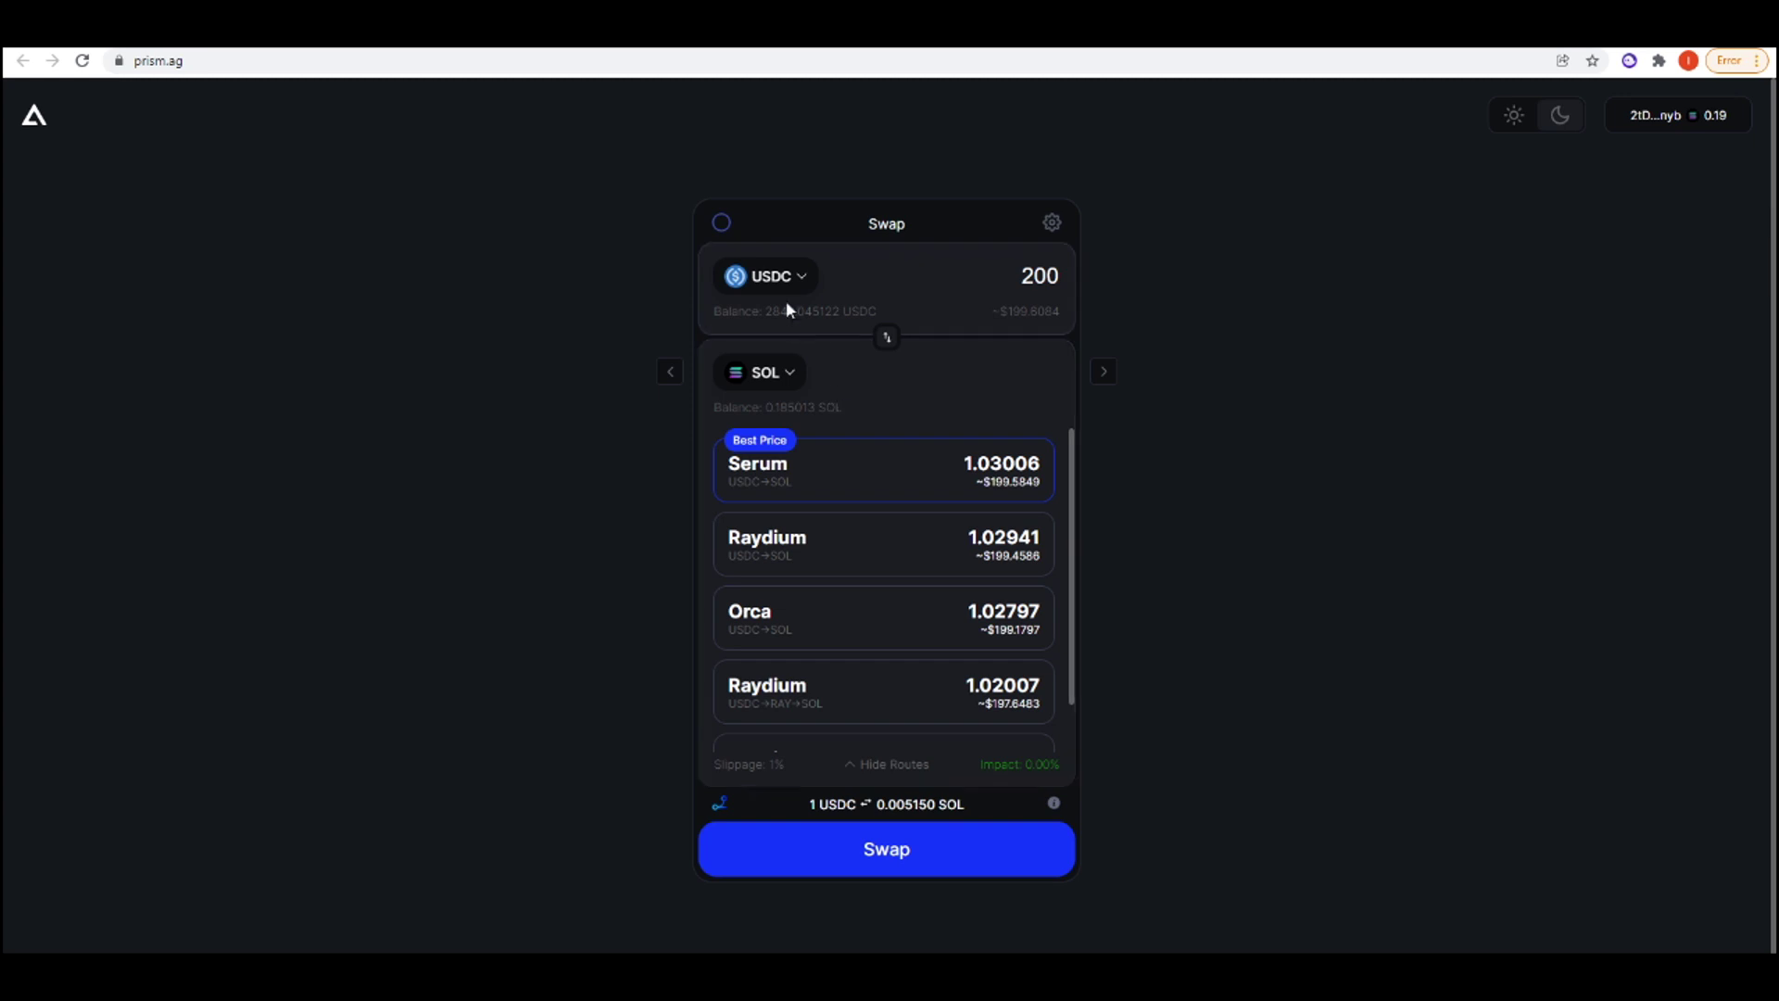
{"action": "left_click", "coordinate": [776, 368]}
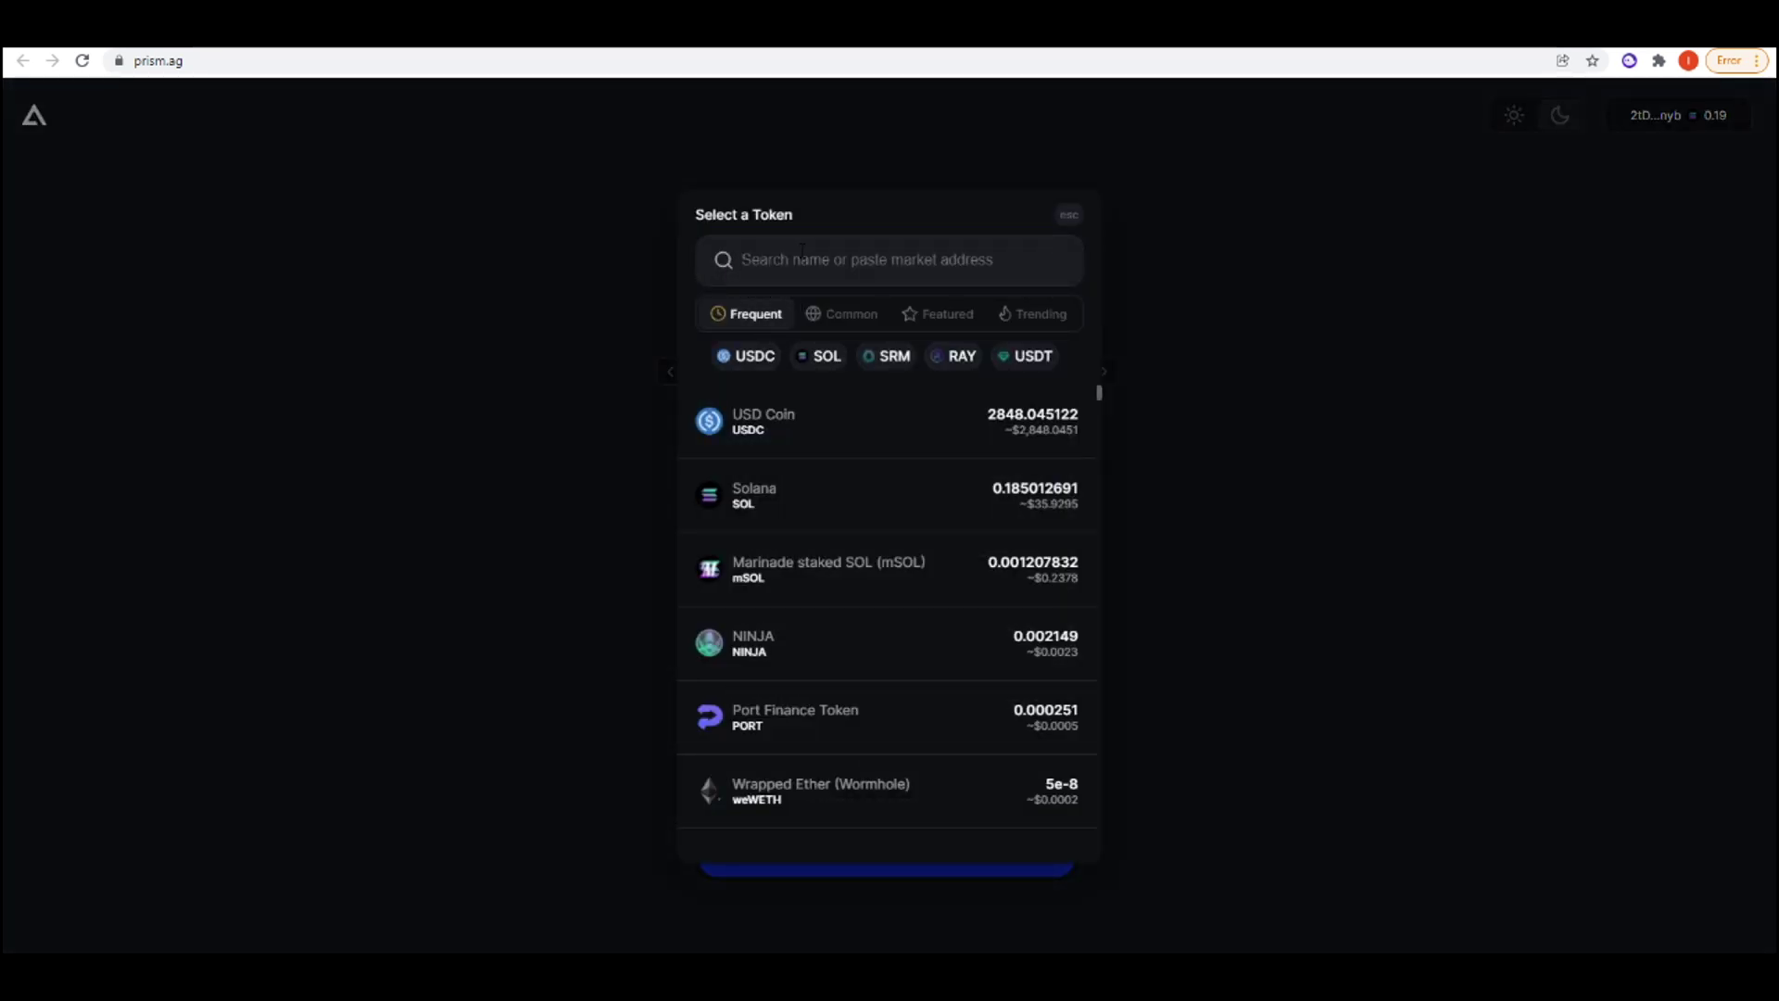
{"action": "type", "text": "inu"}
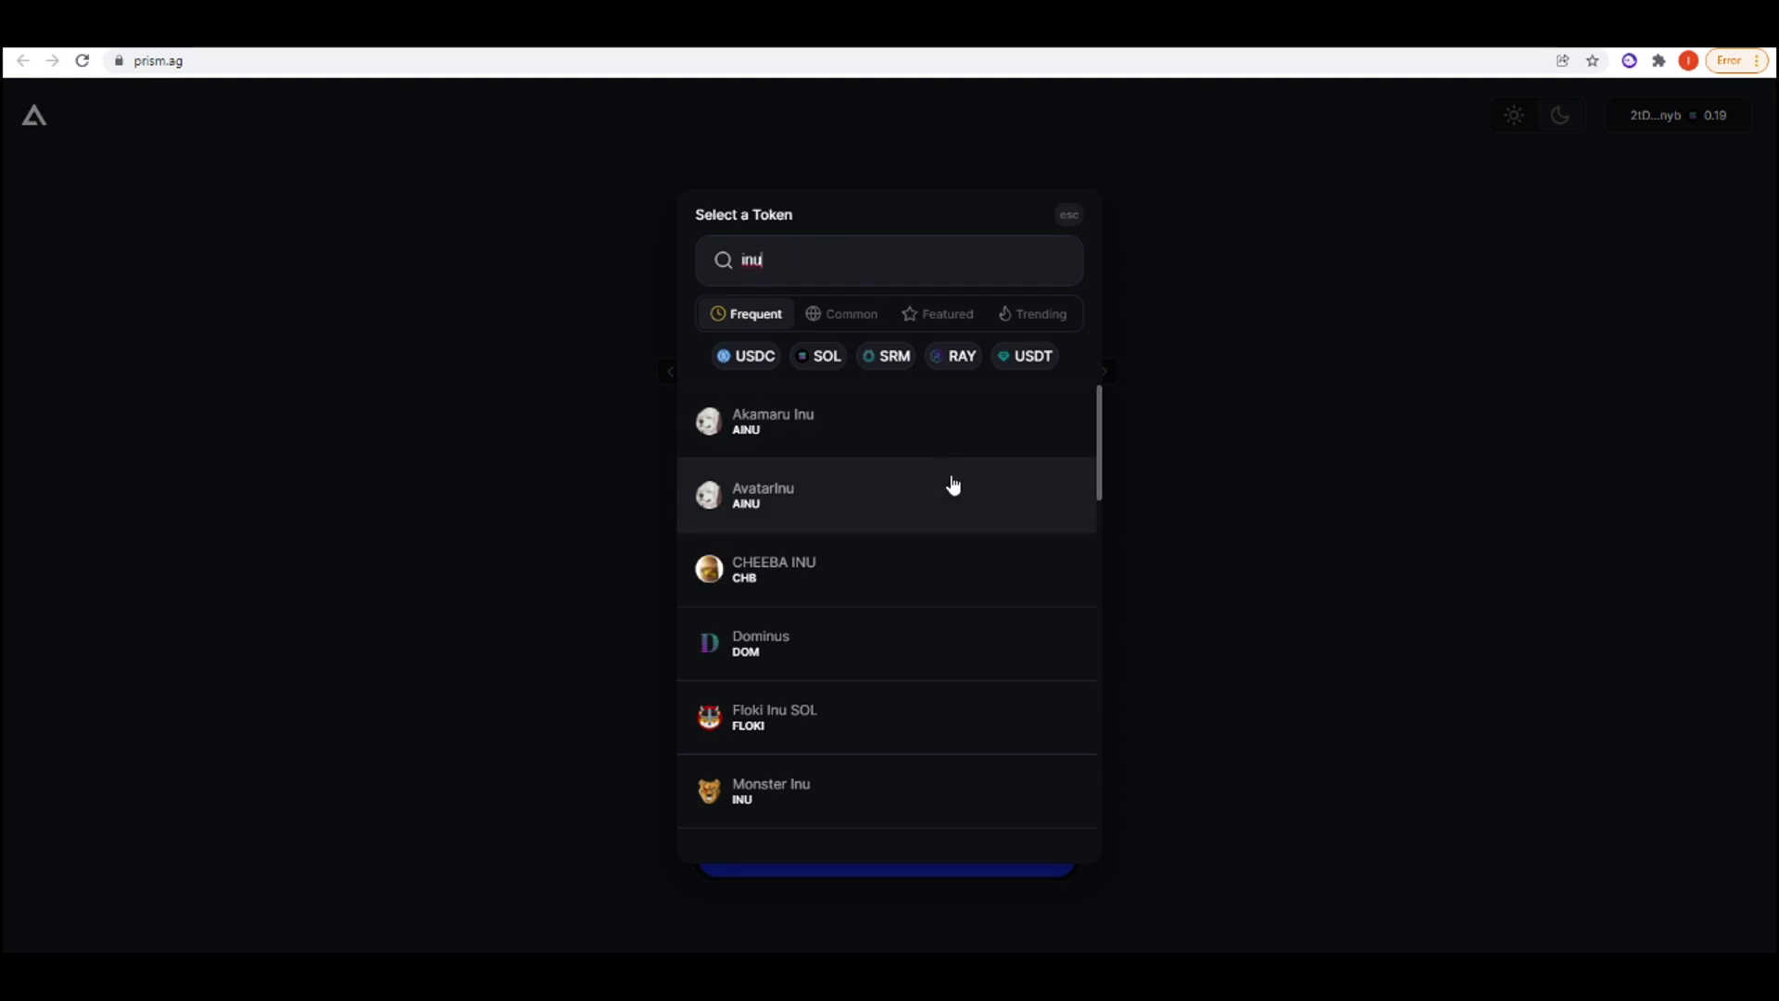
{"action": "scroll", "coordinate": [893, 604], "scroll_direction": "down", "scroll_amount": 1}
{"action": "scroll", "coordinate": [897, 712], "scroll_direction": "down", "scroll_amount": 2}
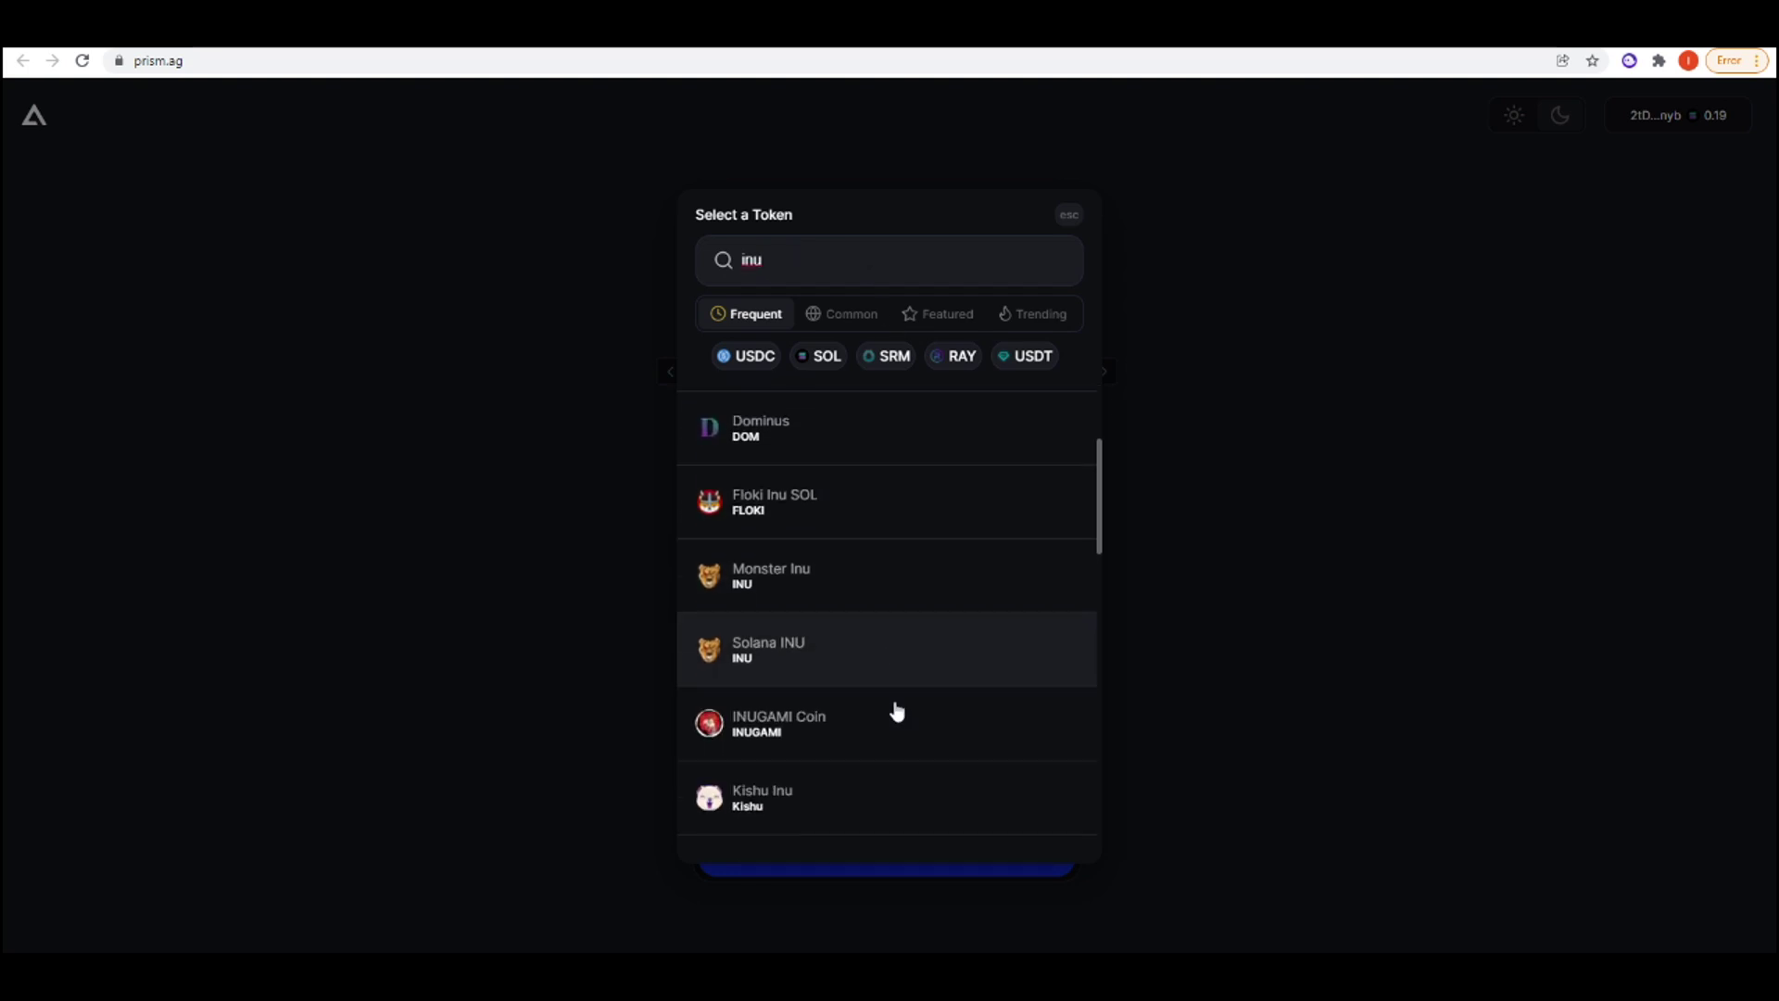
{"action": "scroll", "coordinate": [889, 709], "scroll_direction": "down", "scroll_amount": 3}
{"action": "scroll", "coordinate": [876, 575], "scroll_direction": "down", "scroll_amount": 2}
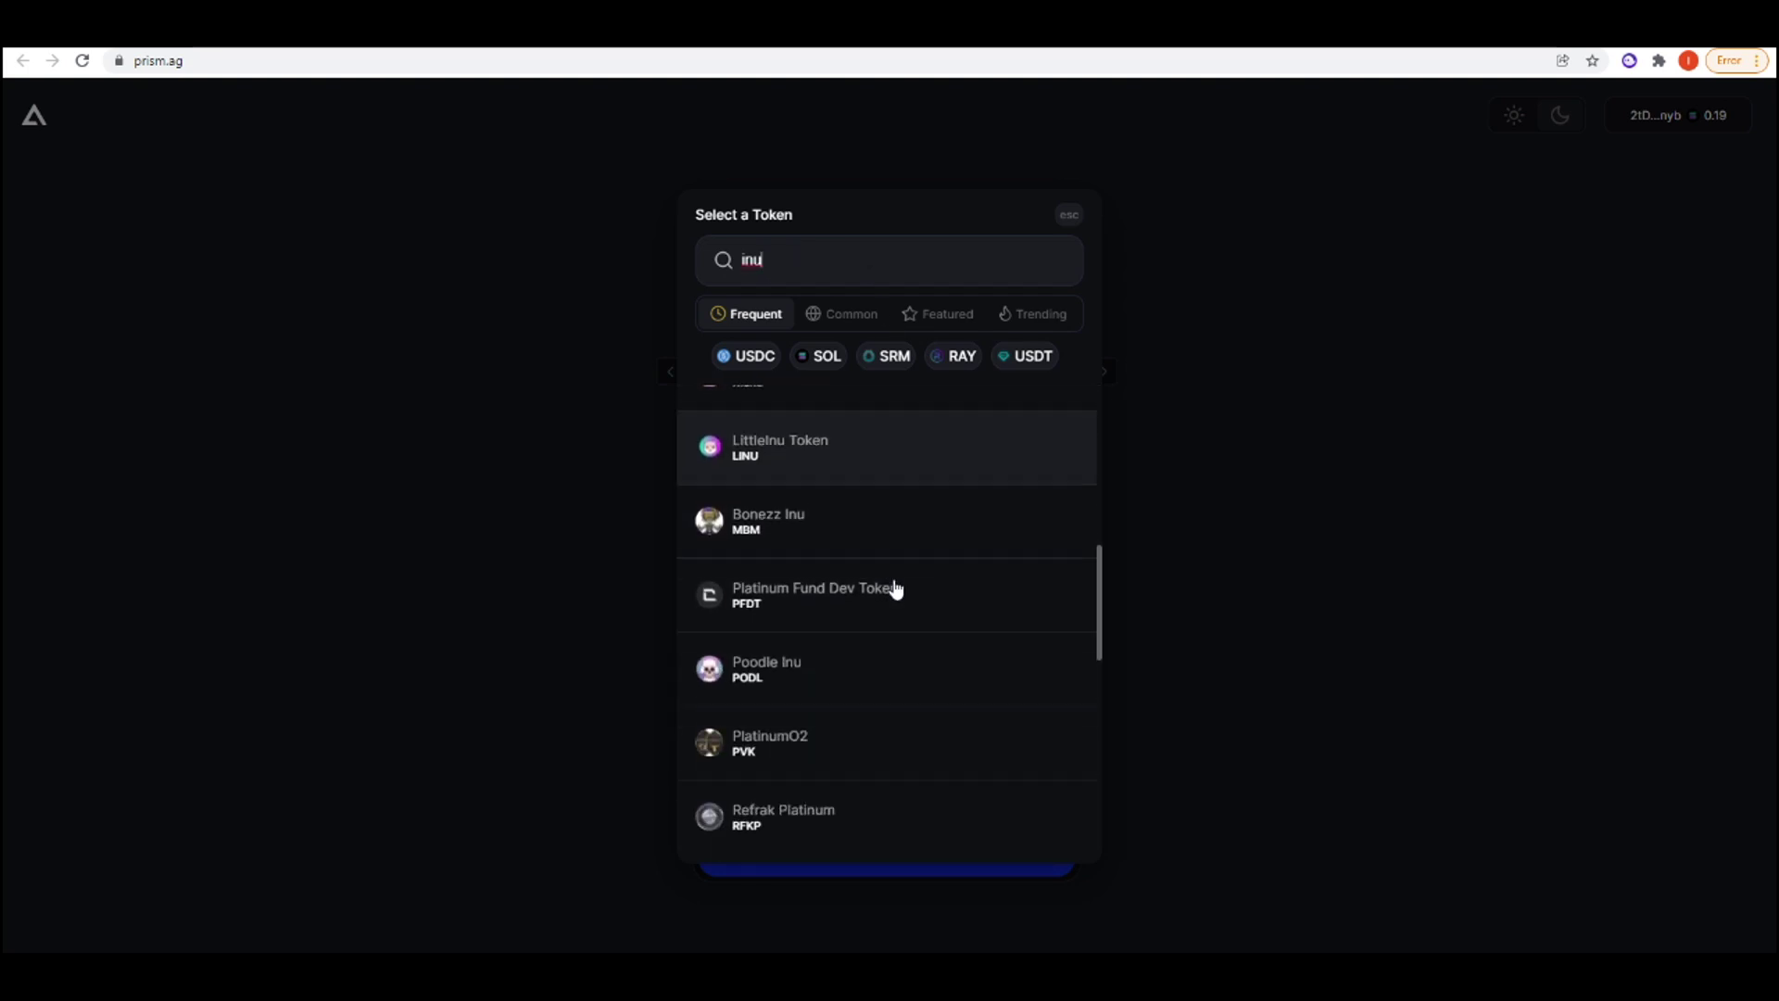
{"action": "scroll", "coordinate": [889, 608], "scroll_direction": "down", "scroll_amount": 3}
{"action": "scroll", "coordinate": [911, 547], "scroll_direction": "down", "scroll_amount": 1}
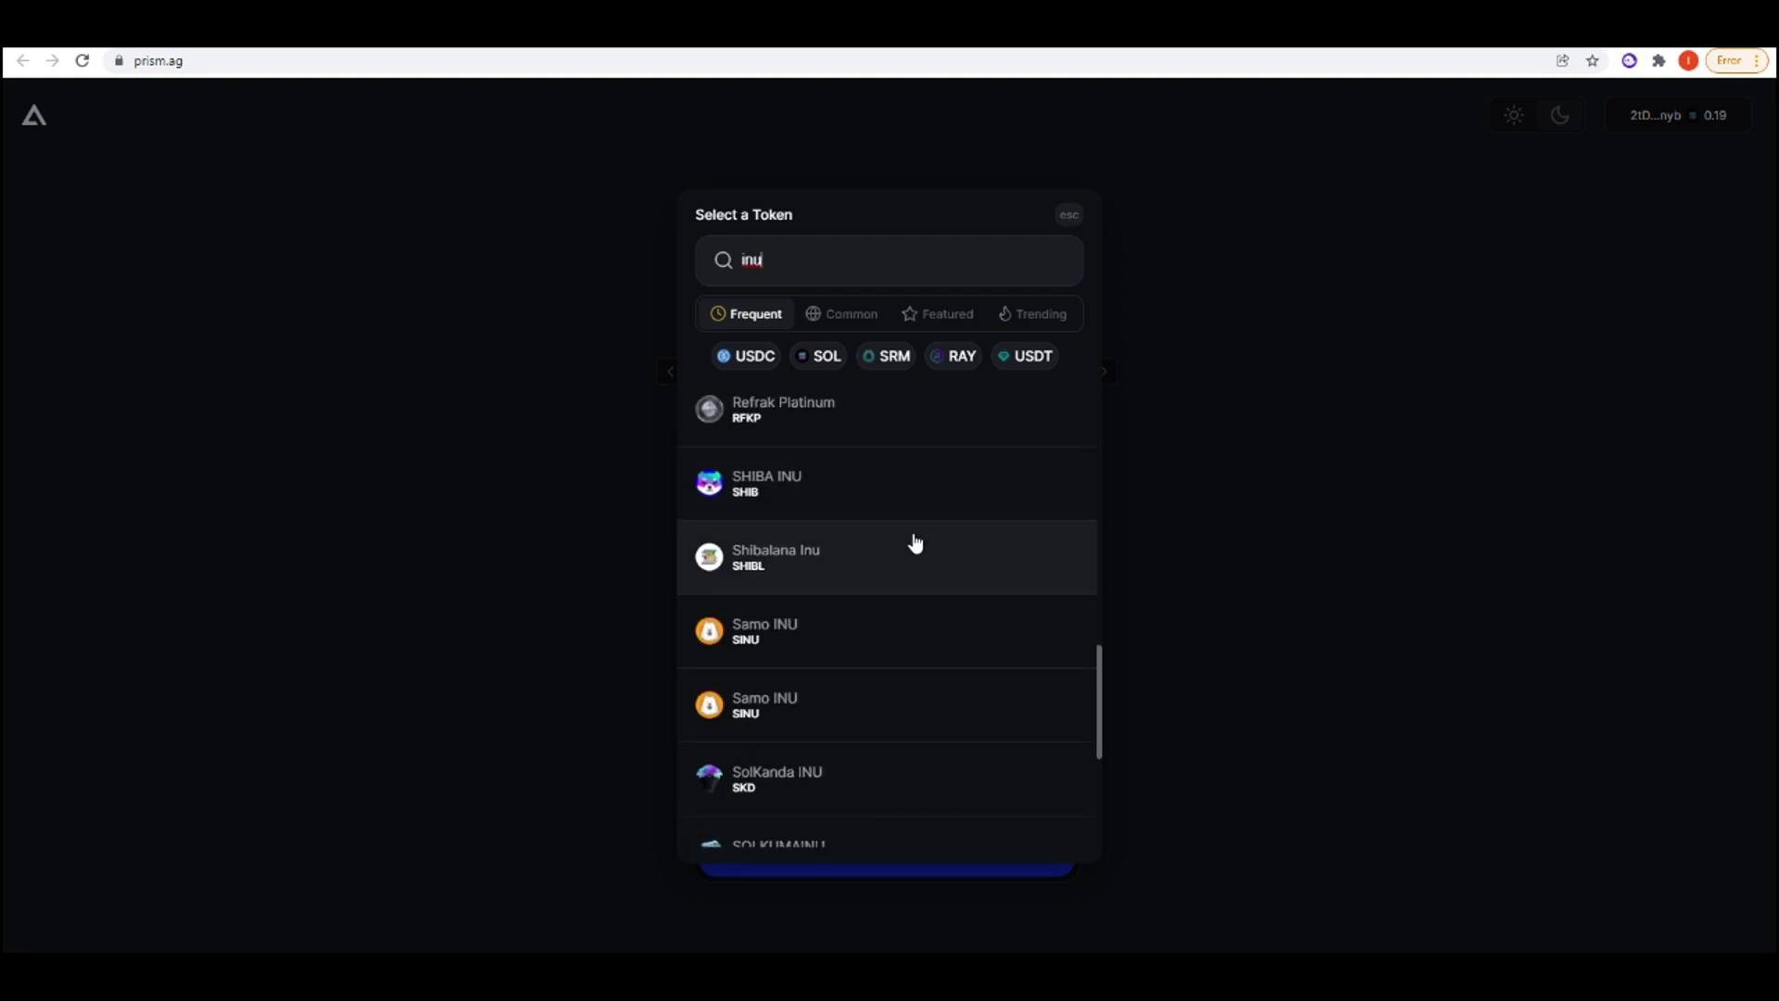
{"action": "scroll", "coordinate": [890, 602], "scroll_direction": "up", "scroll_amount": 1}
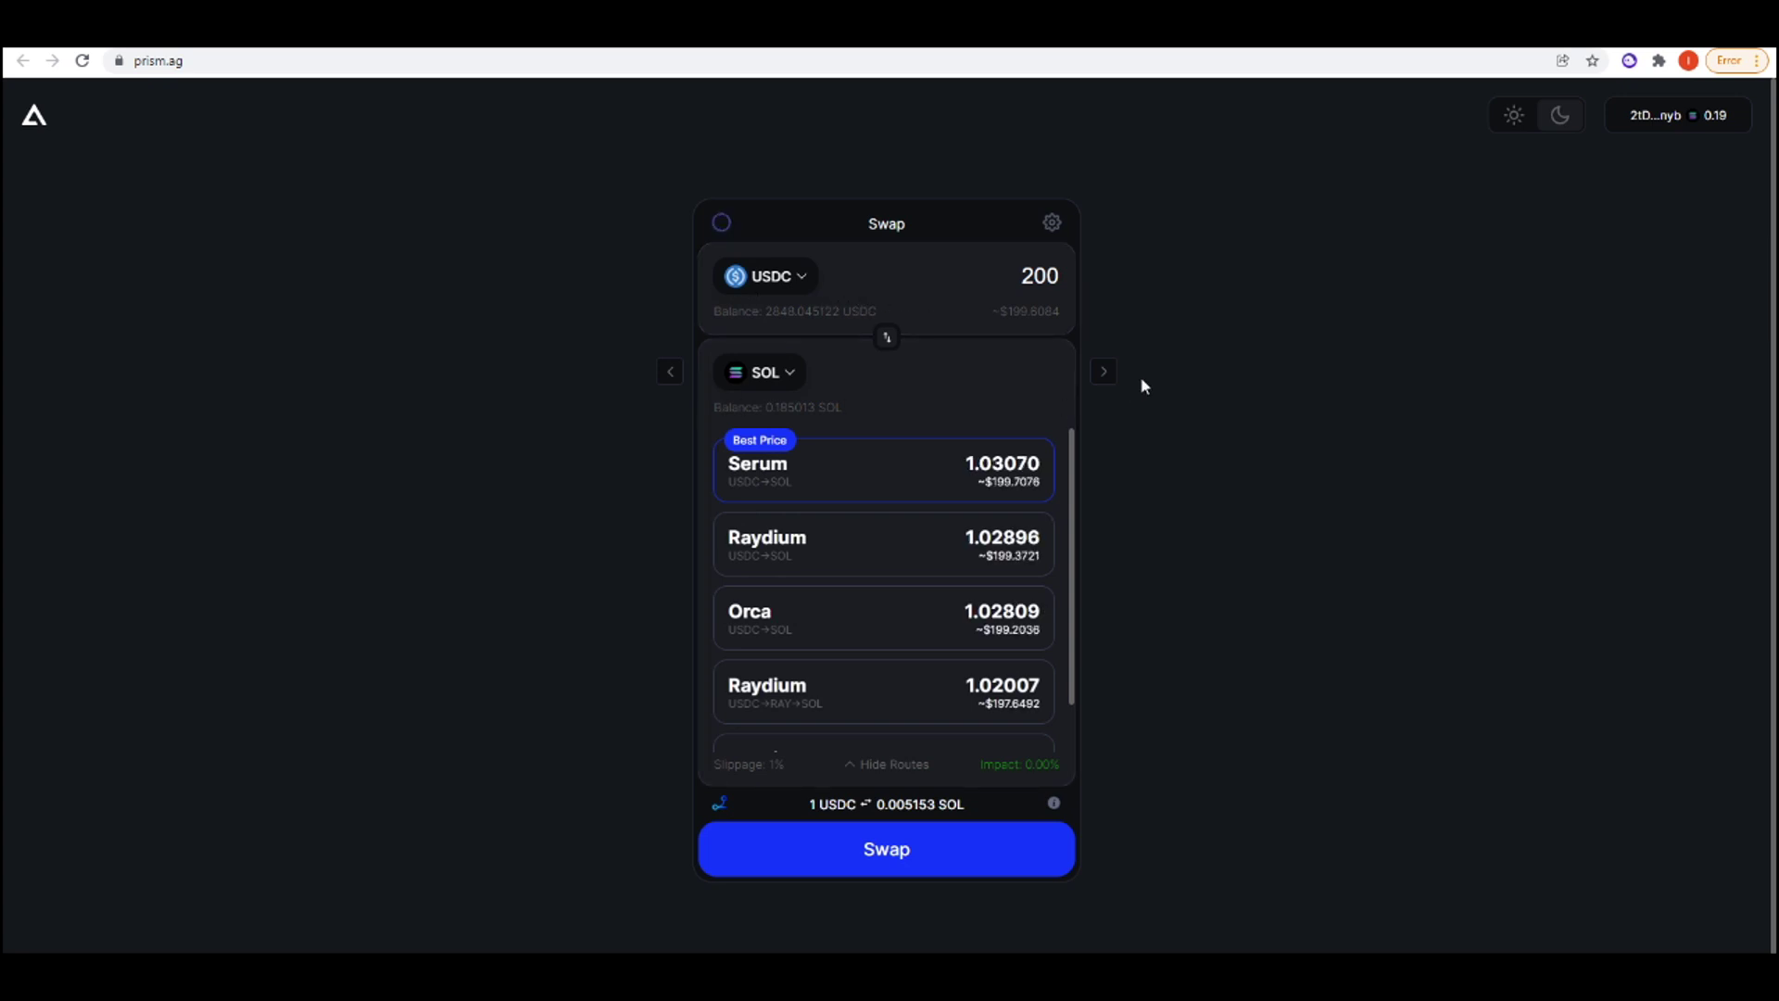
{"action": "left_click", "coordinate": [670, 374]}
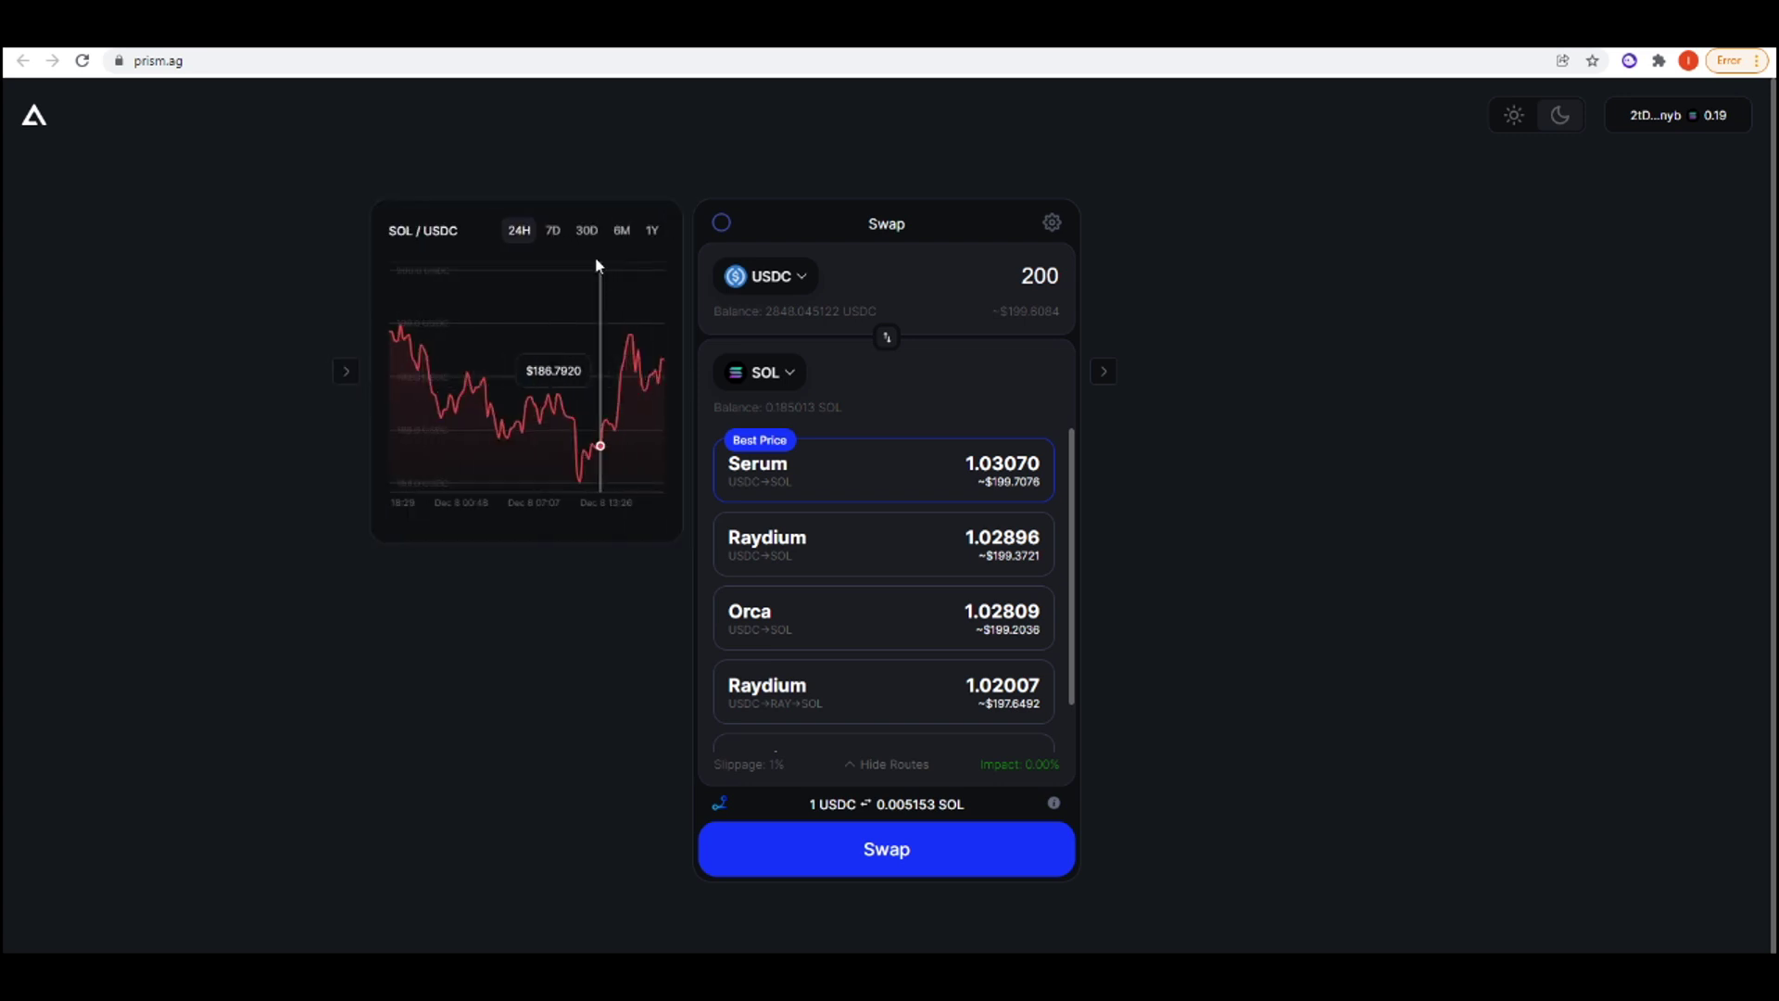
Step the SOL/USDC price chart through 7D, 30D and 6M to a one-year range.
{"action": "left_click", "coordinate": [554, 232]}
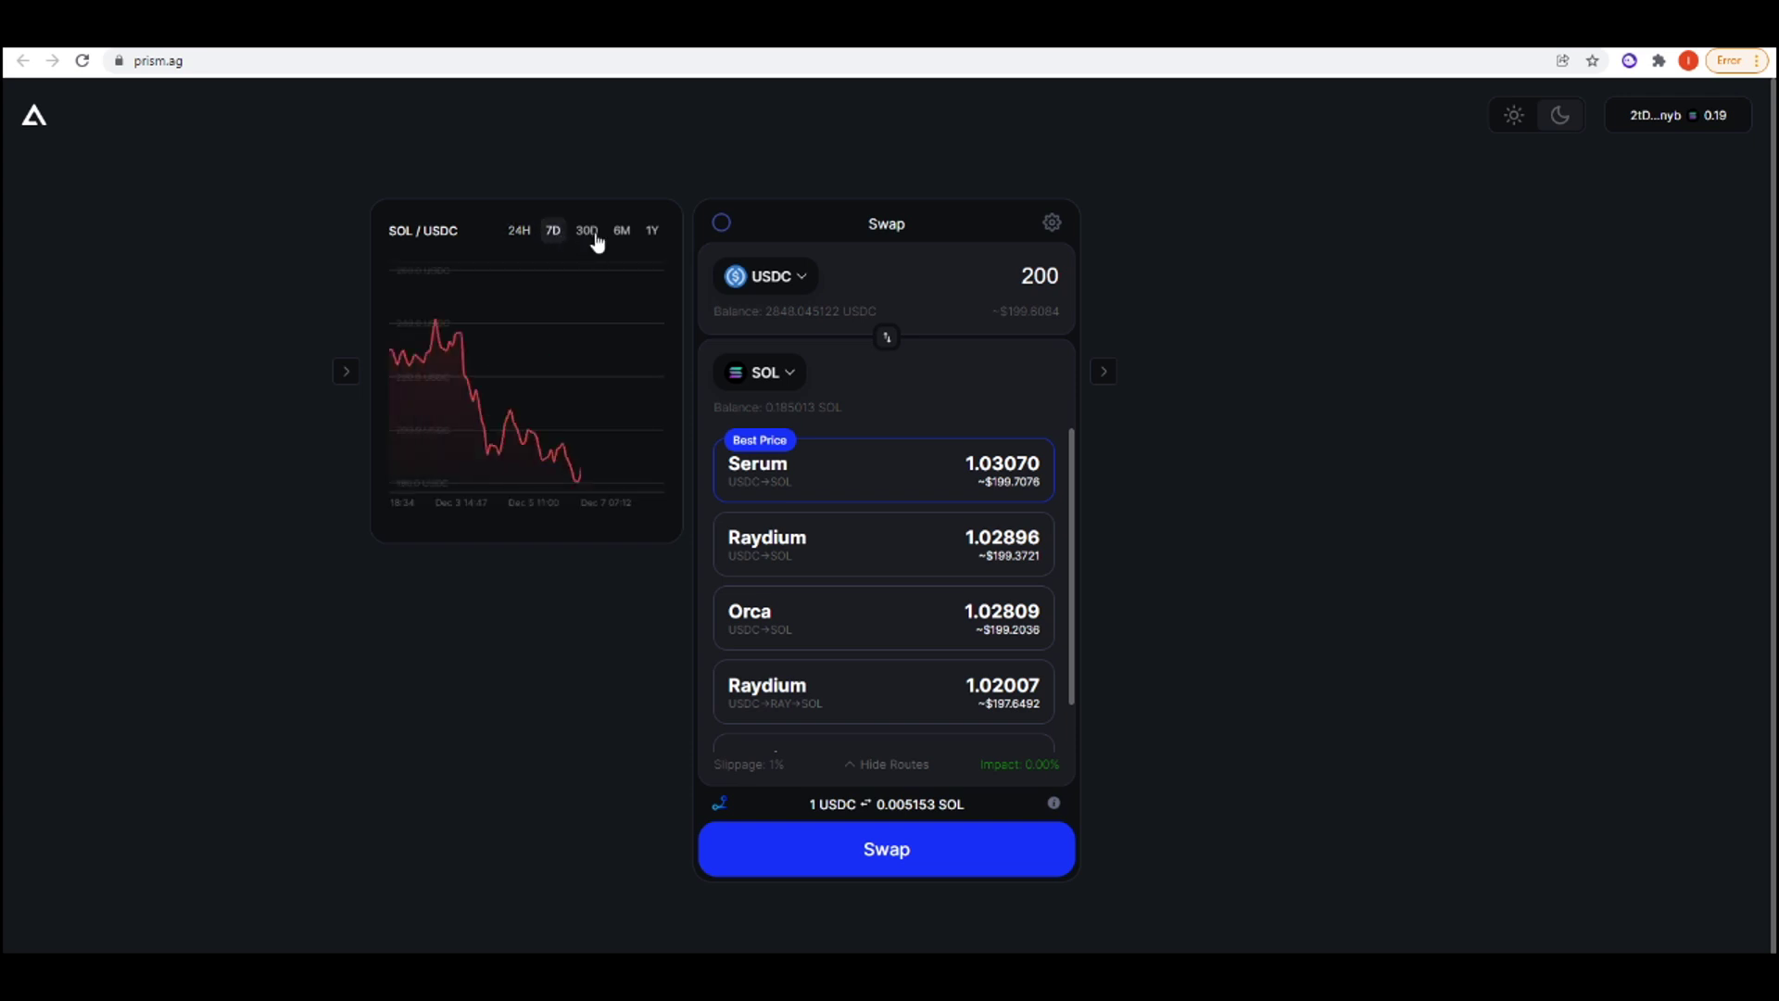
{"action": "left_click", "coordinate": [588, 237]}
{"action": "left_click", "coordinate": [622, 233]}
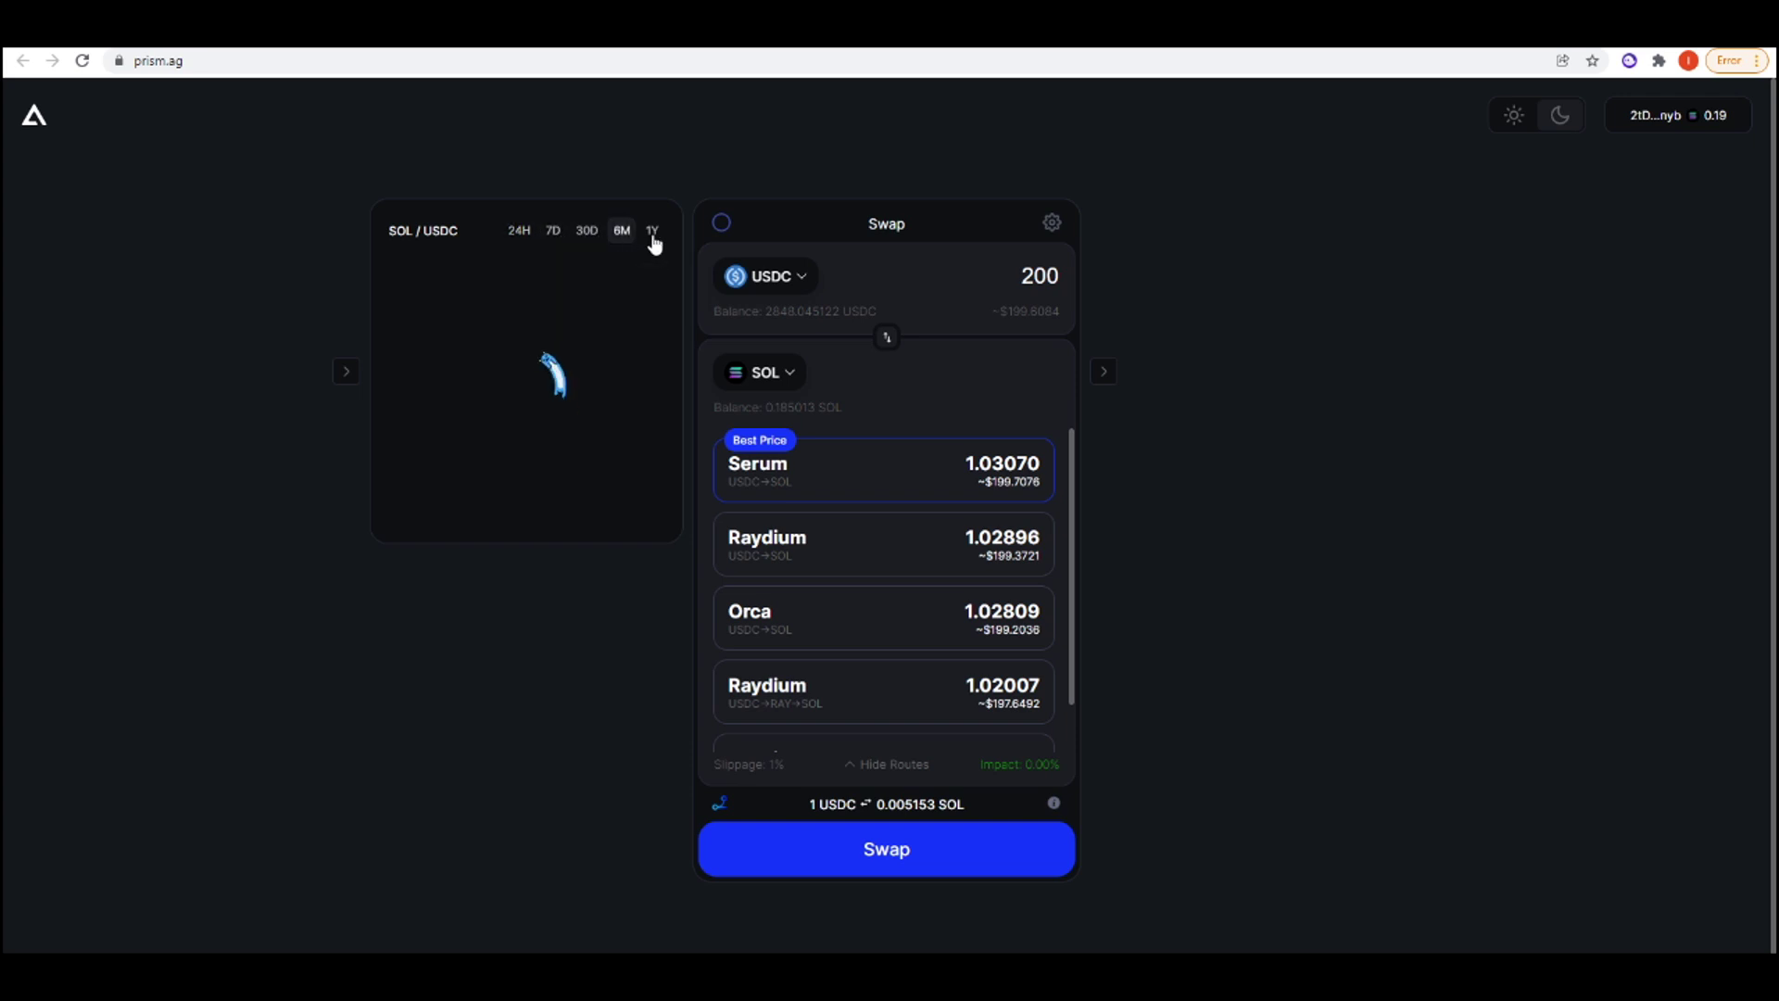
{"action": "left_click", "coordinate": [653, 234]}
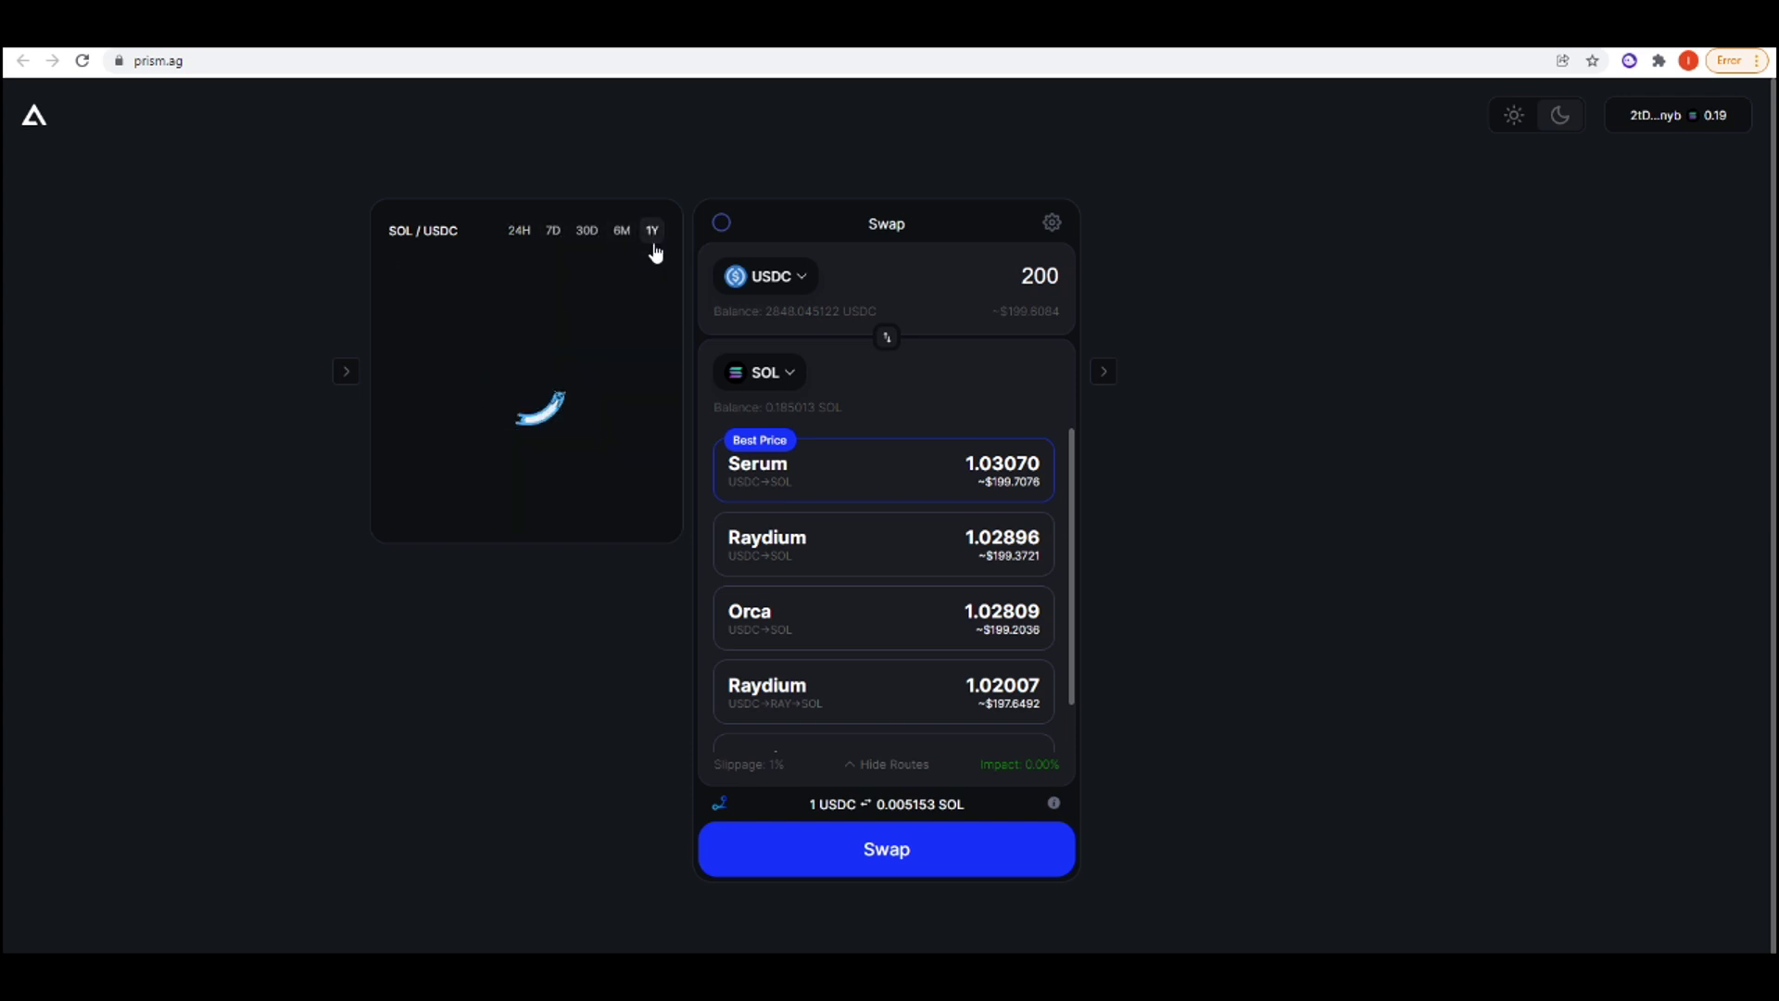
{"action": "left_click", "coordinate": [793, 375]}
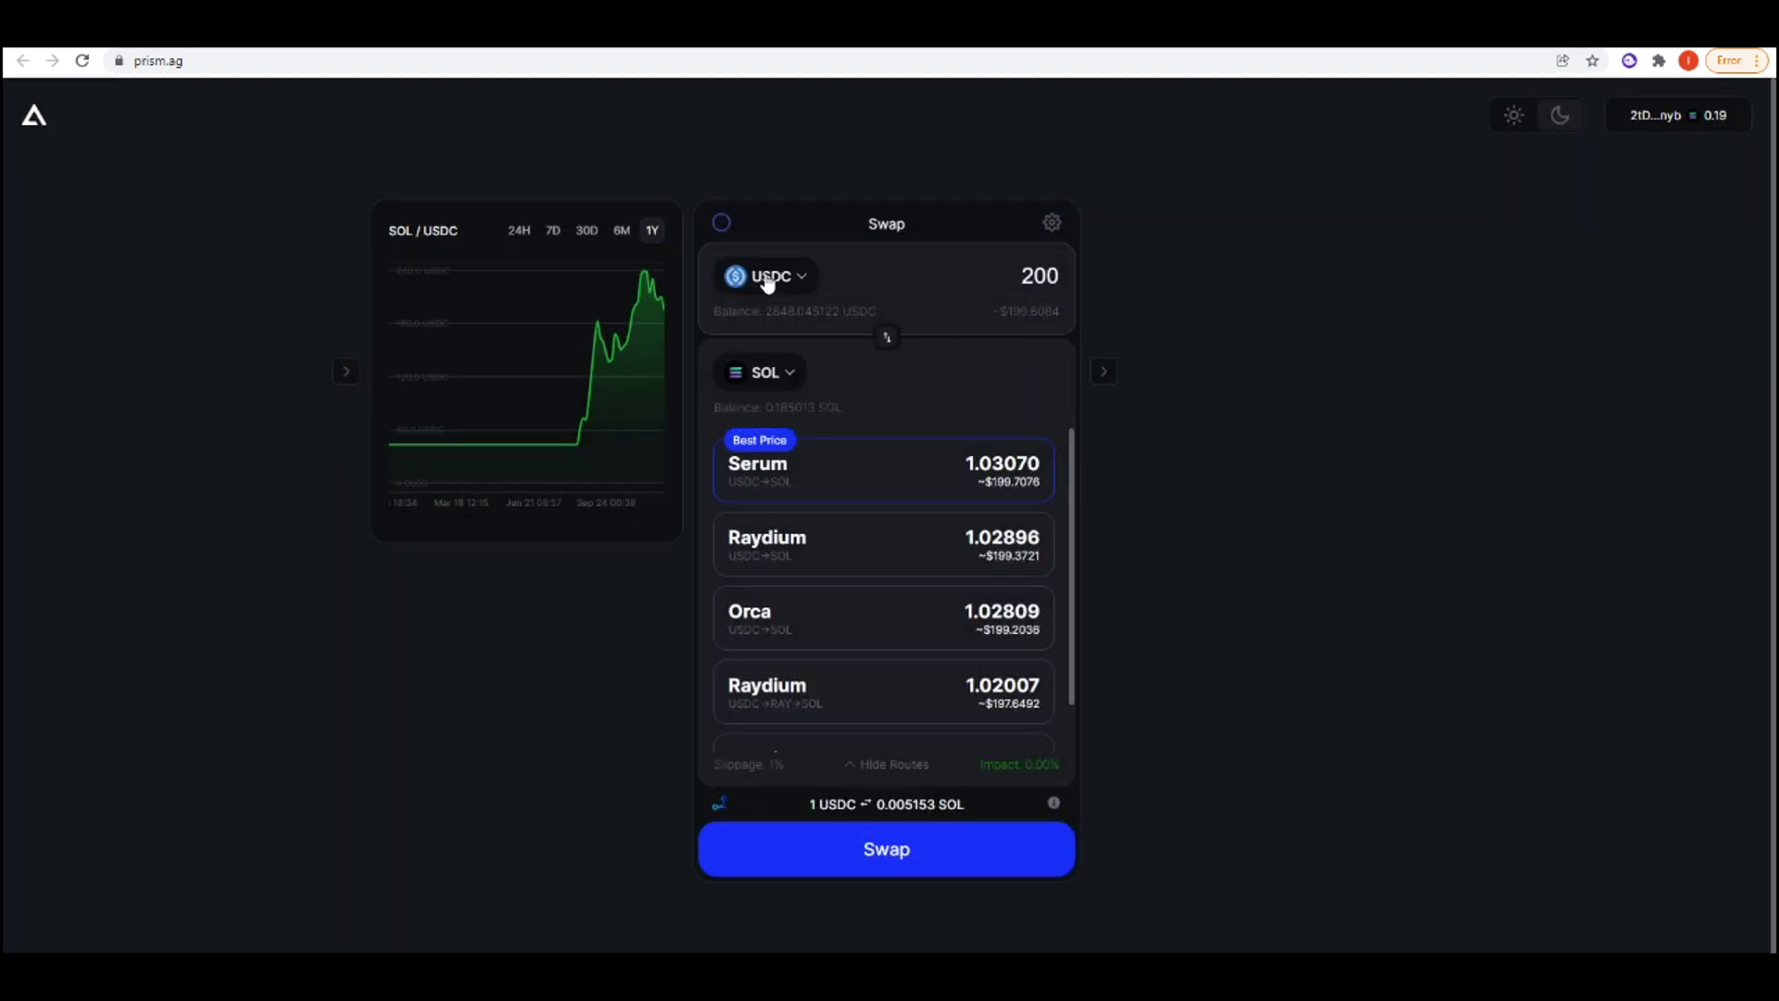
{"action": "left_click", "coordinate": [767, 276]}
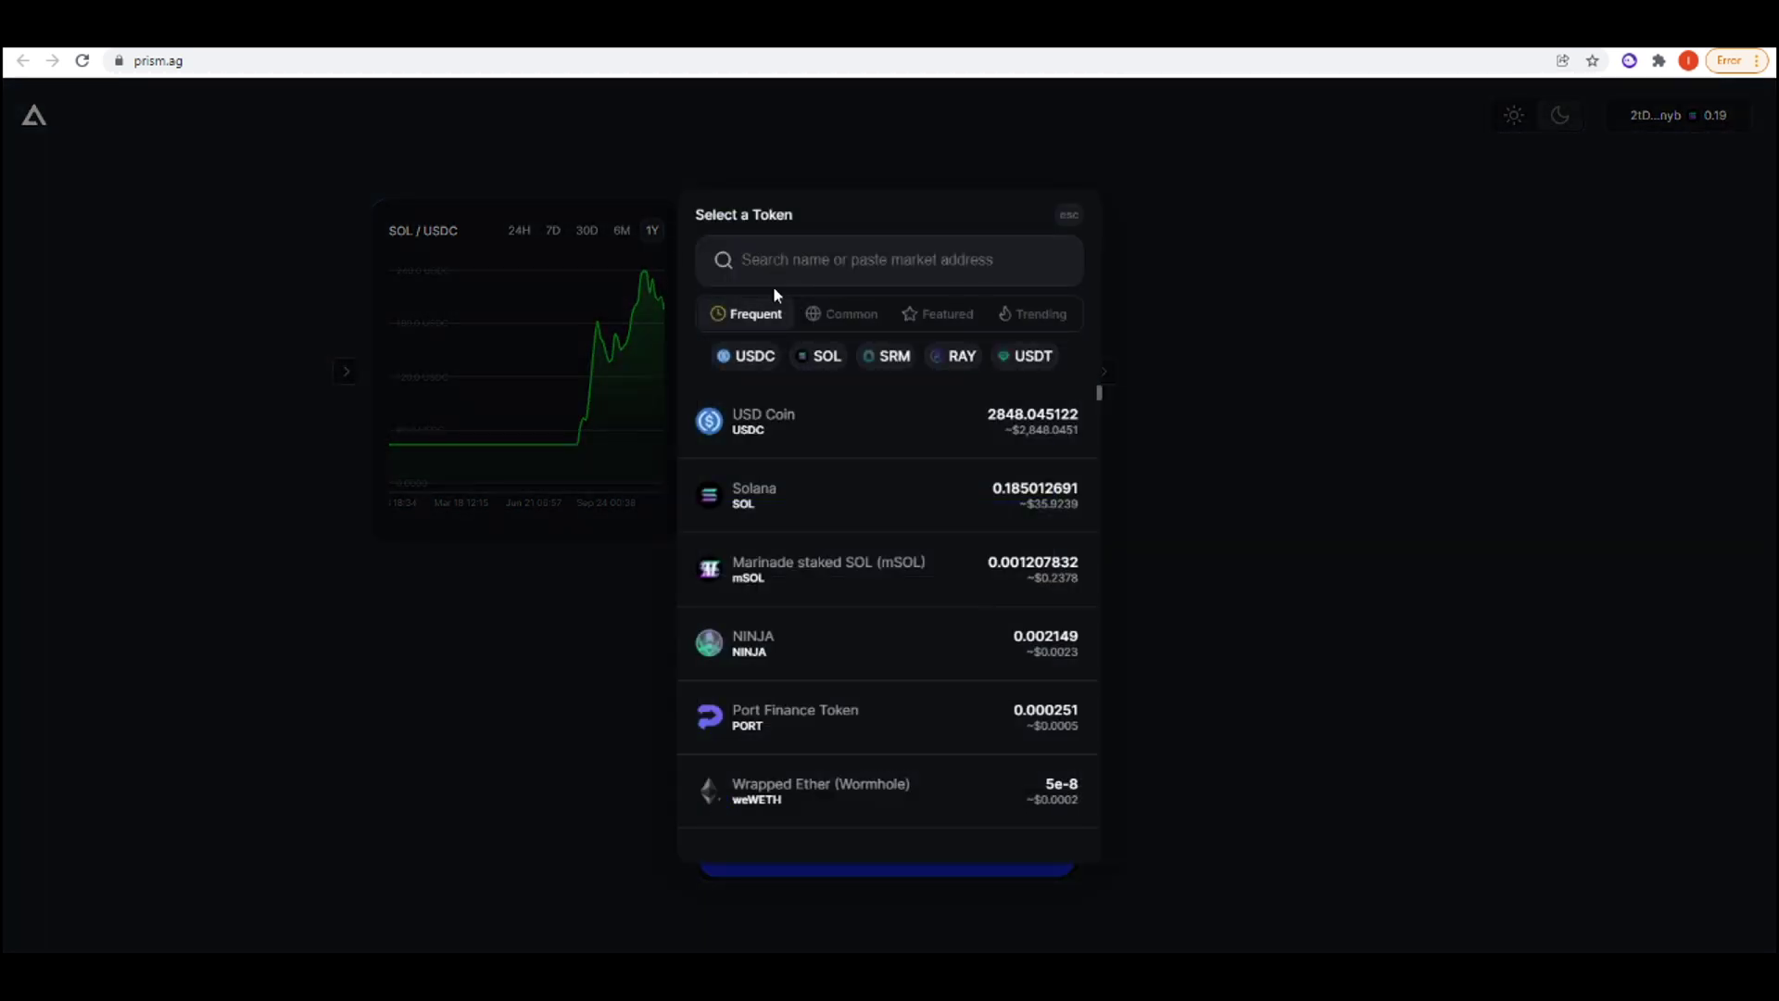
Pay with Raydium (RAY) instead of USDC and view the SOL/RAY chart over 7D, 30D and 1Y.
{"action": "type", "text": "ray"}
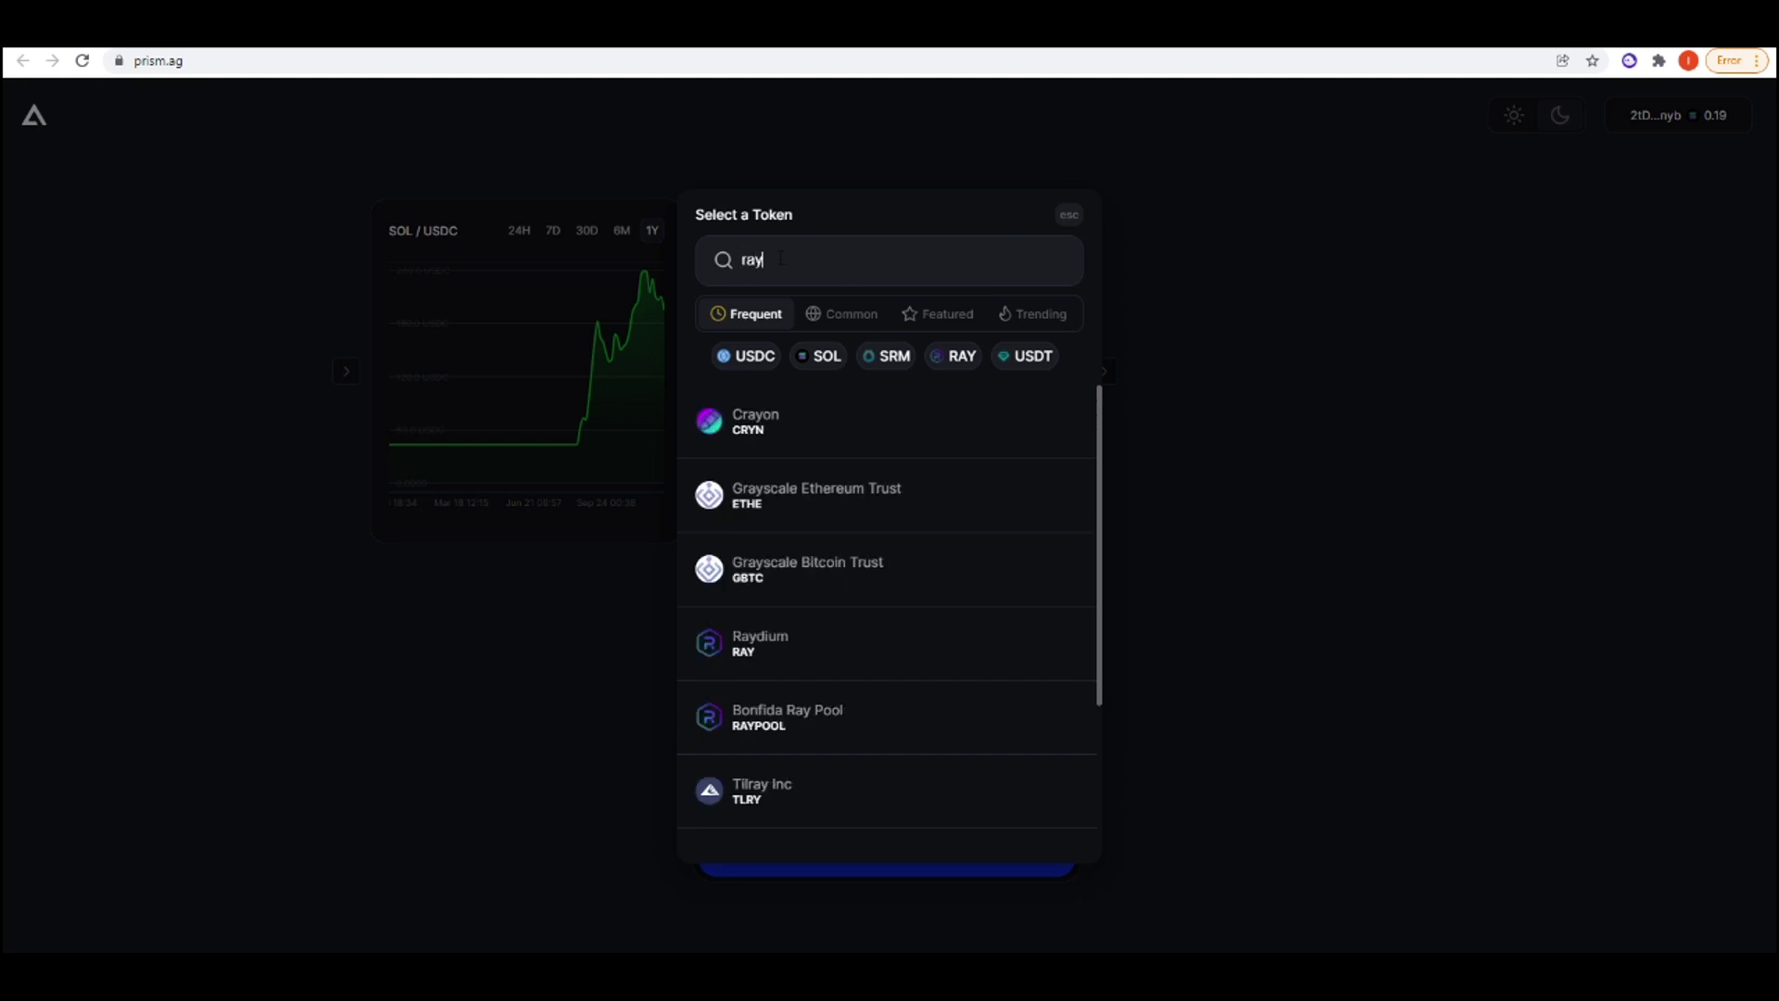
{"action": "left_click", "coordinate": [886, 650]}
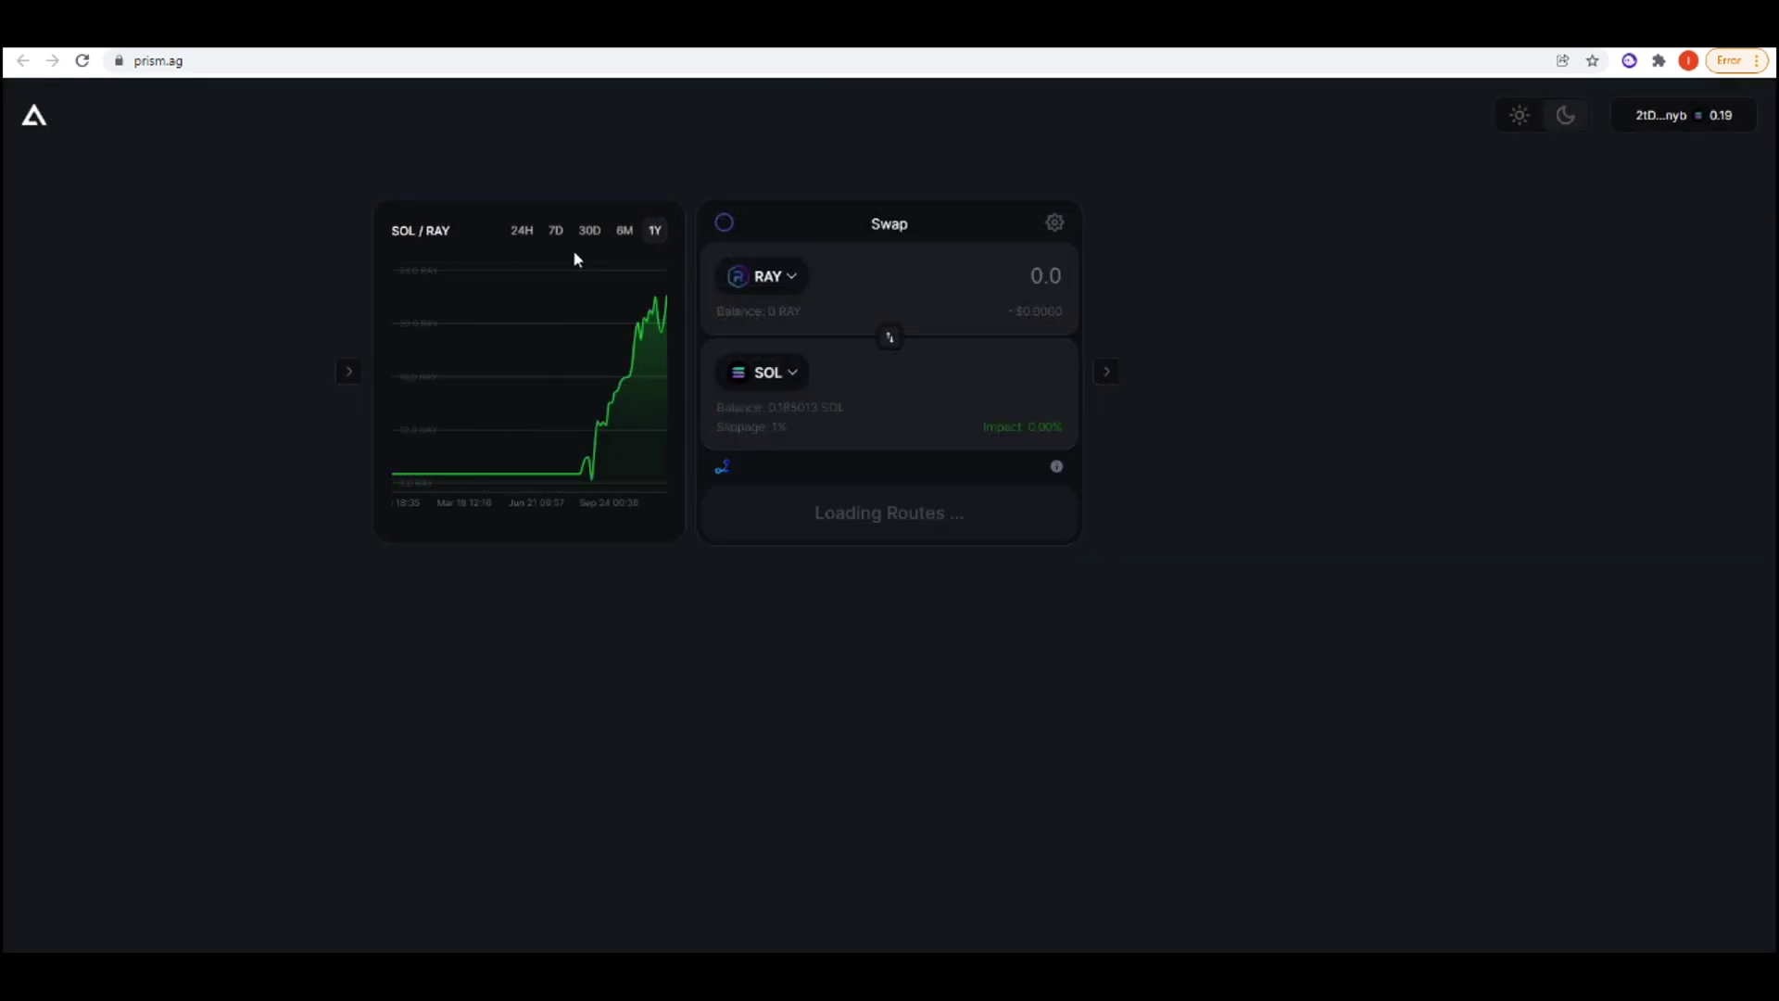
{"action": "left_click", "coordinate": [556, 231]}
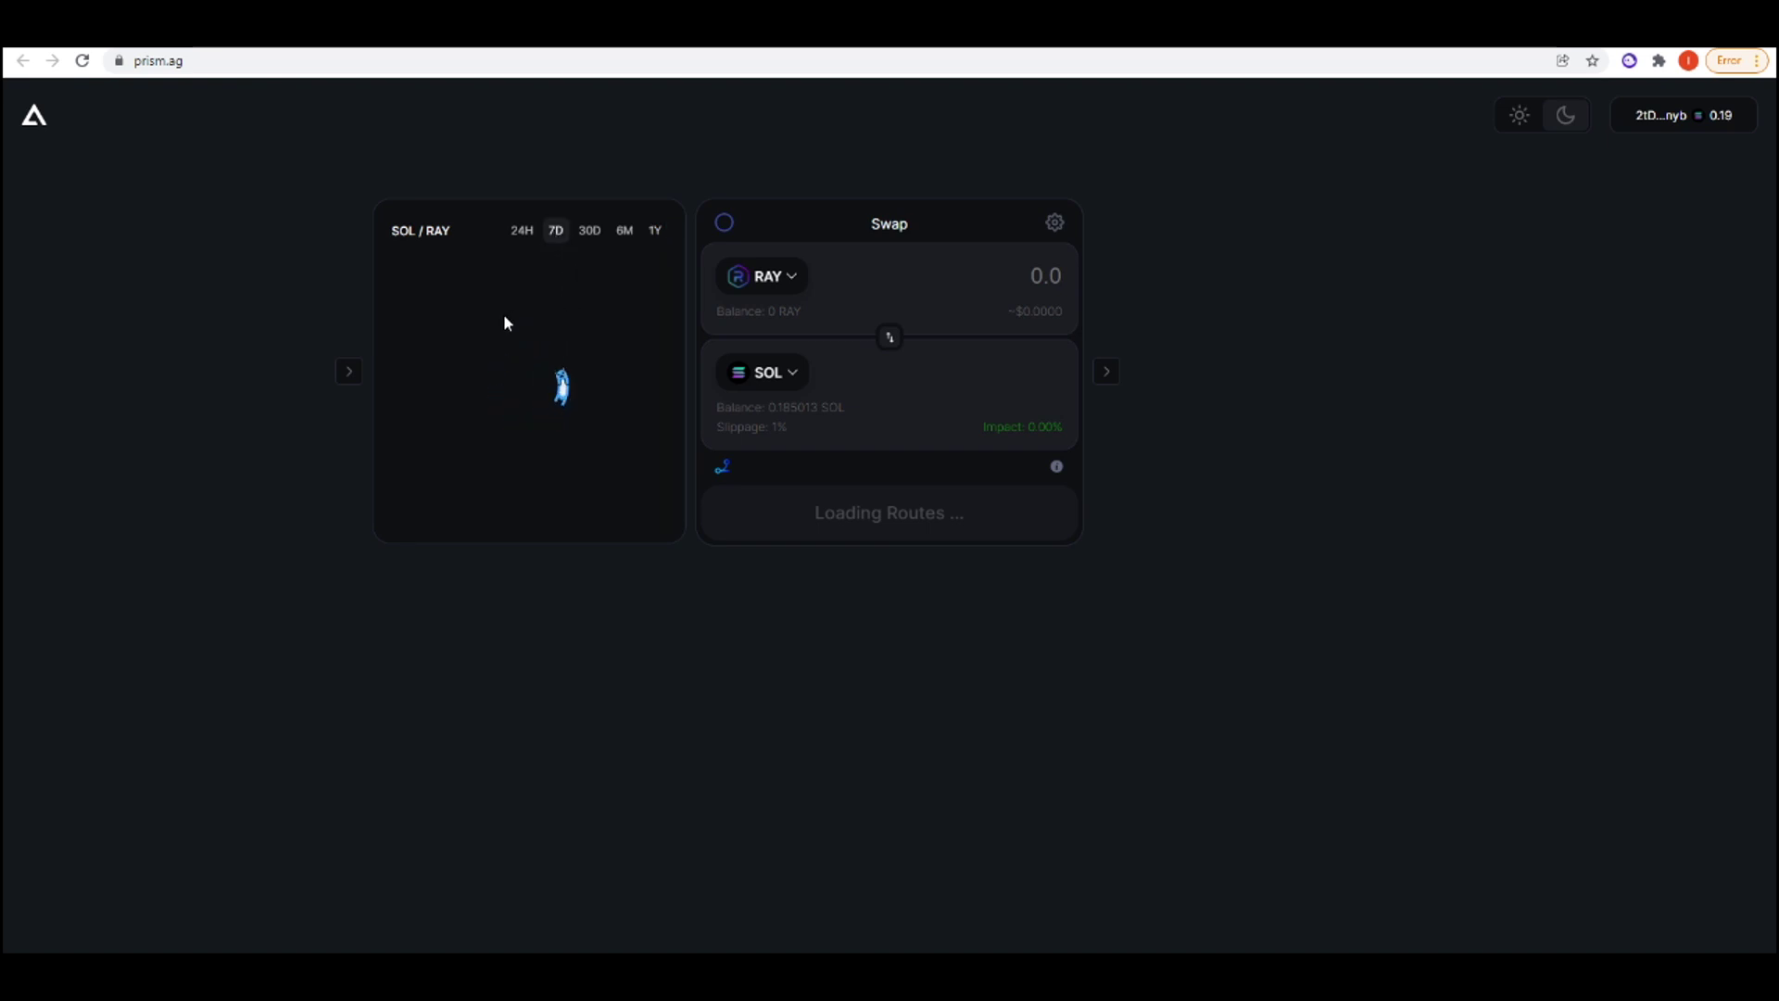
{"action": "left_click", "coordinate": [590, 233]}
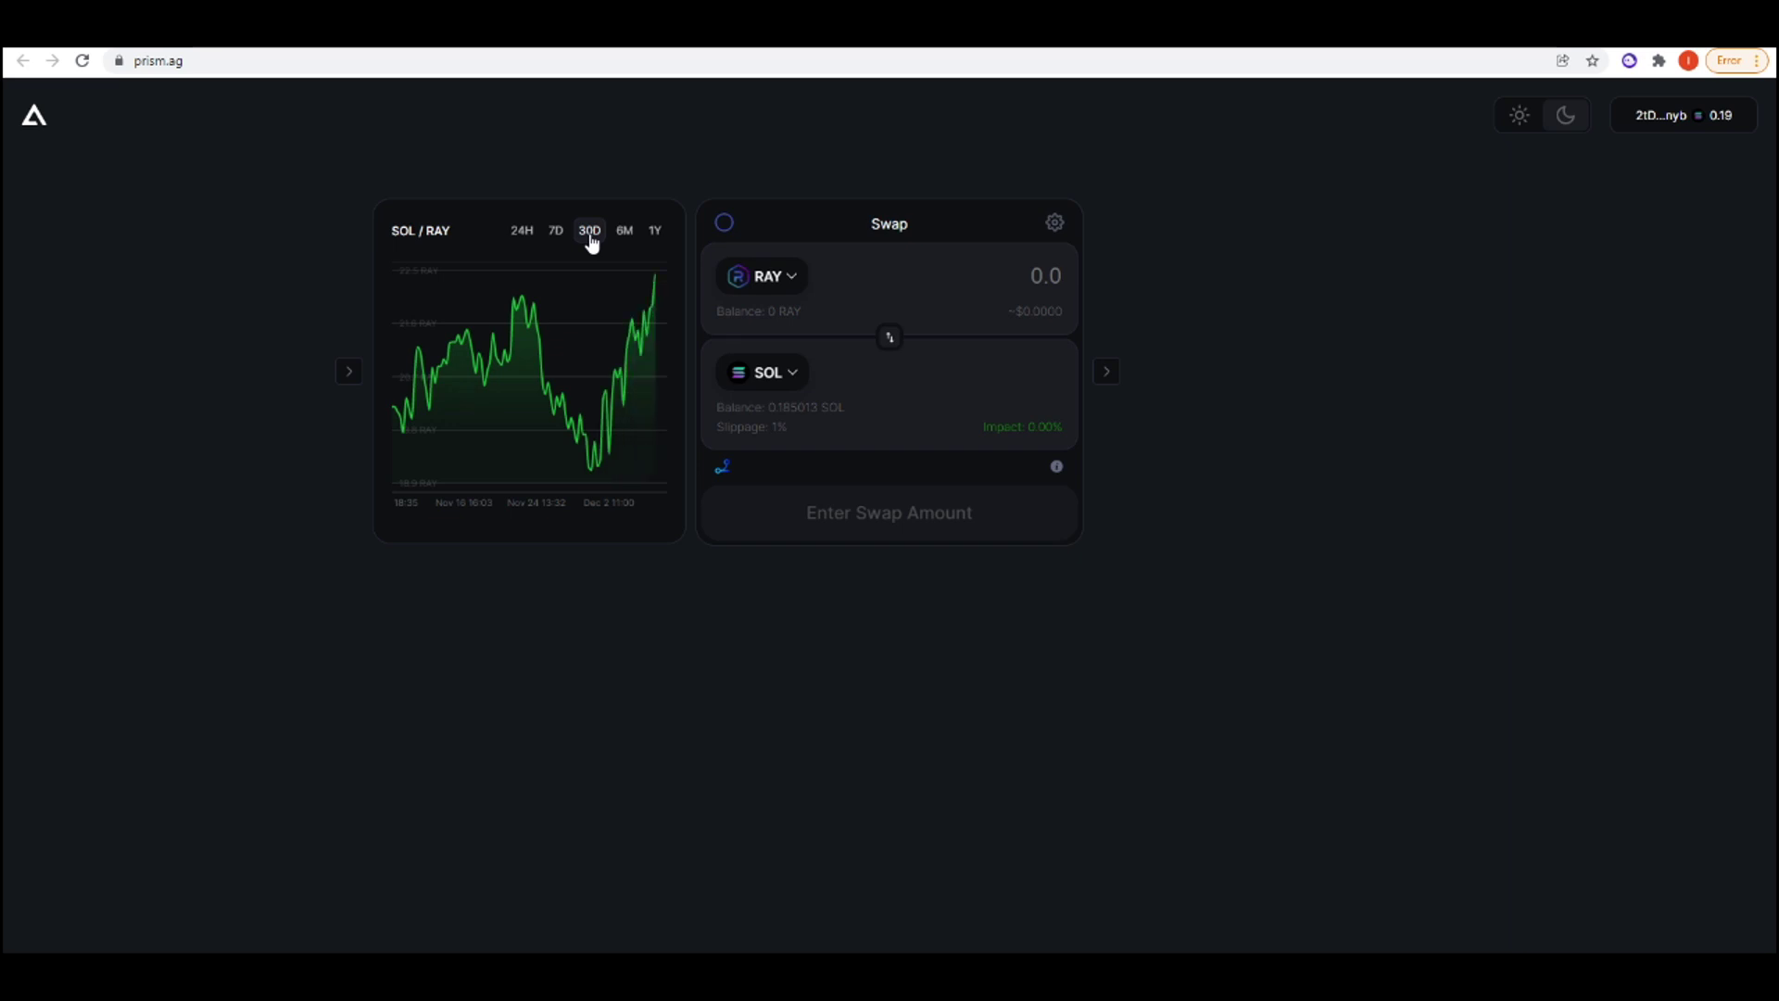
{"action": "left_click", "coordinate": [654, 236]}
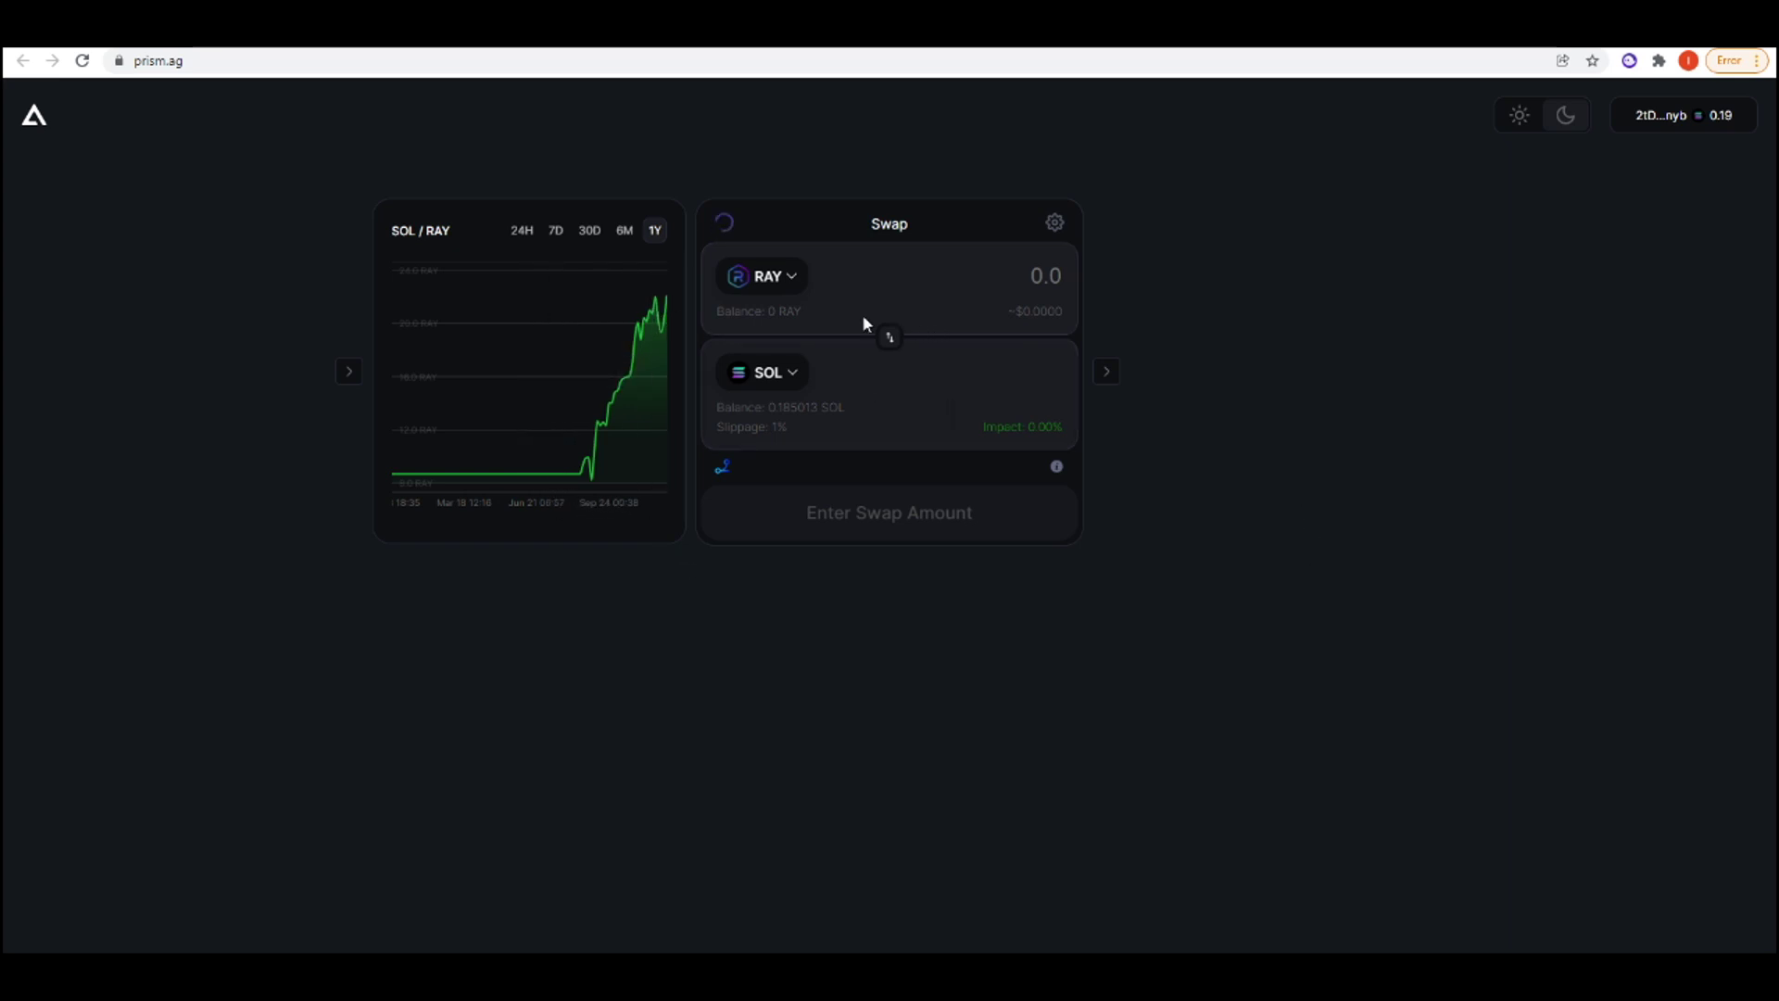
Flip the pair to SOL into RAY, set the chart to 6 months, then flip back.
{"action": "left_click", "coordinate": [891, 340]}
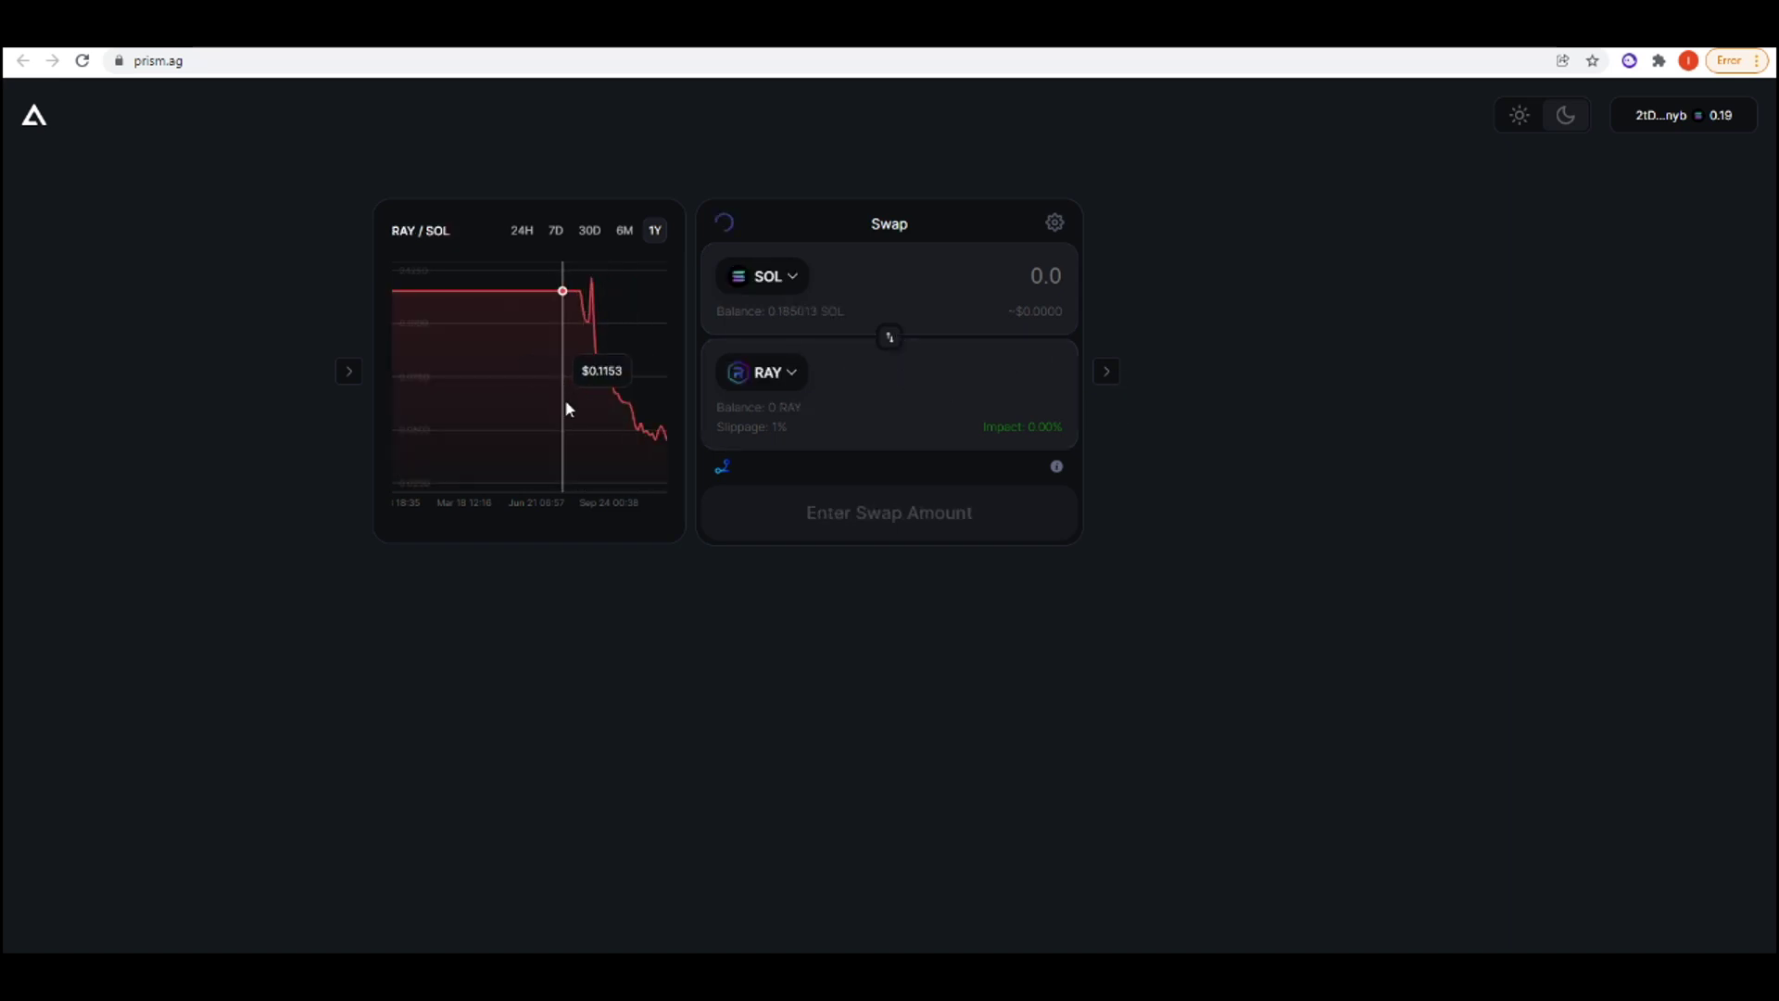
{"action": "left_click", "coordinate": [622, 232]}
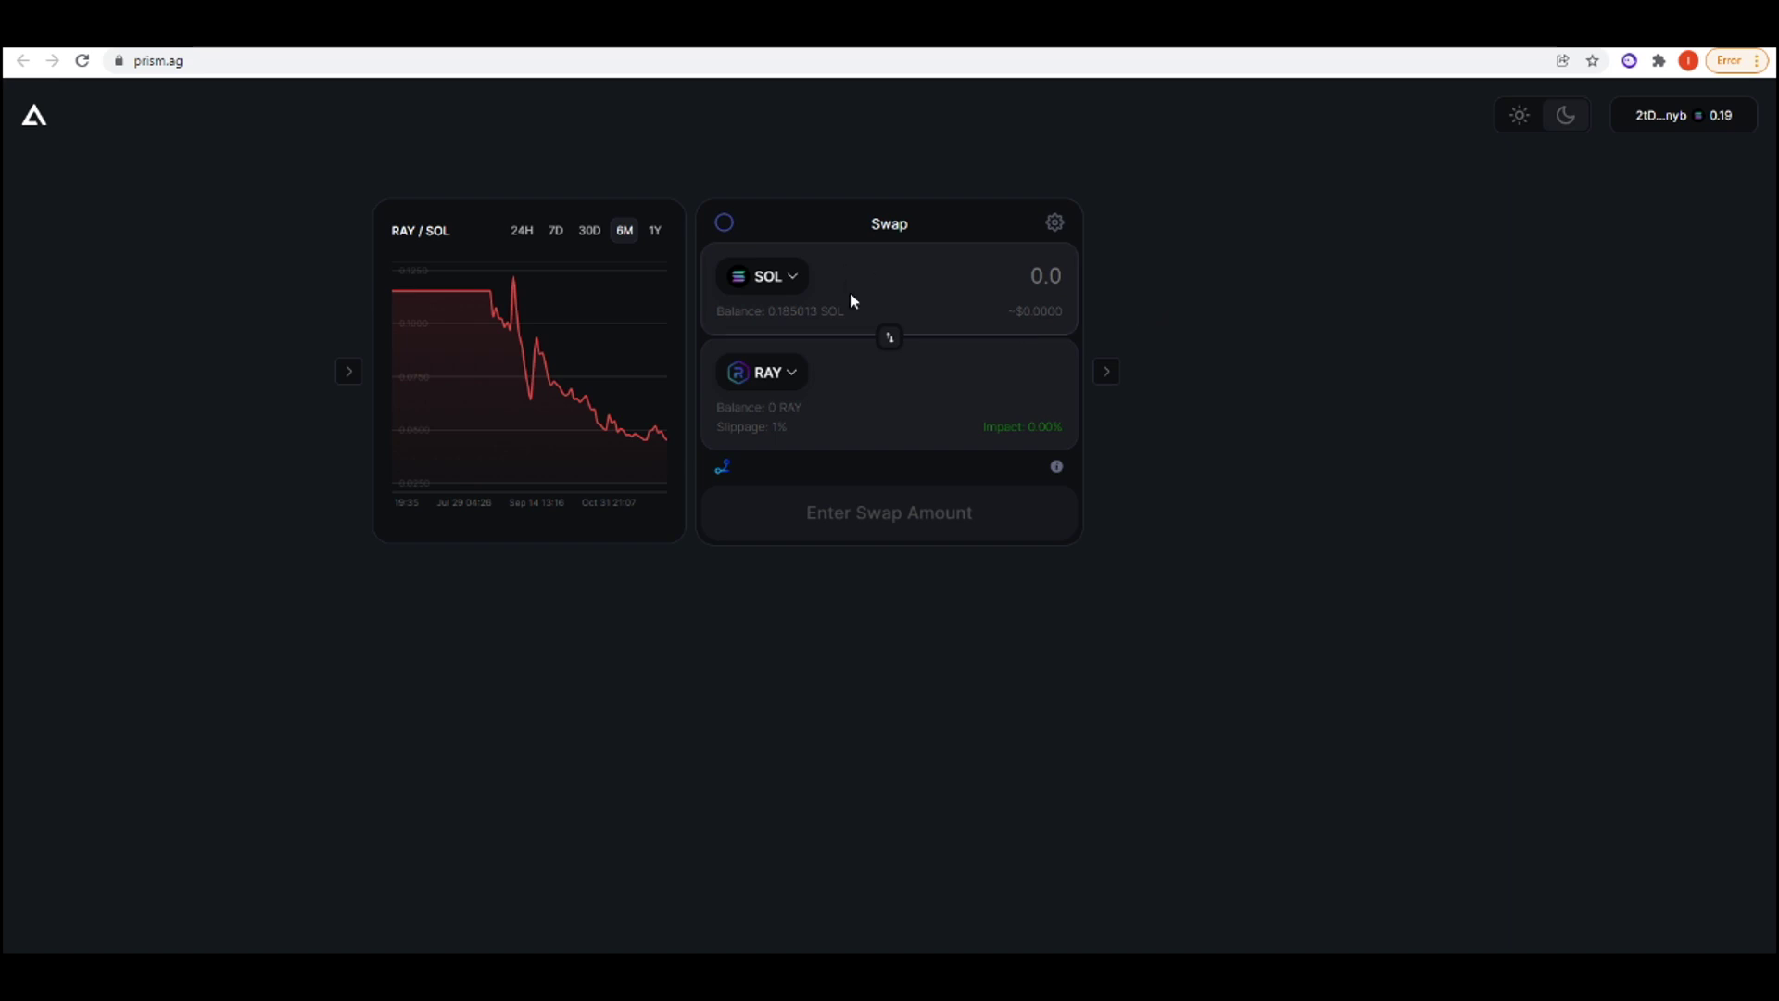
{"action": "left_click", "coordinate": [891, 340]}
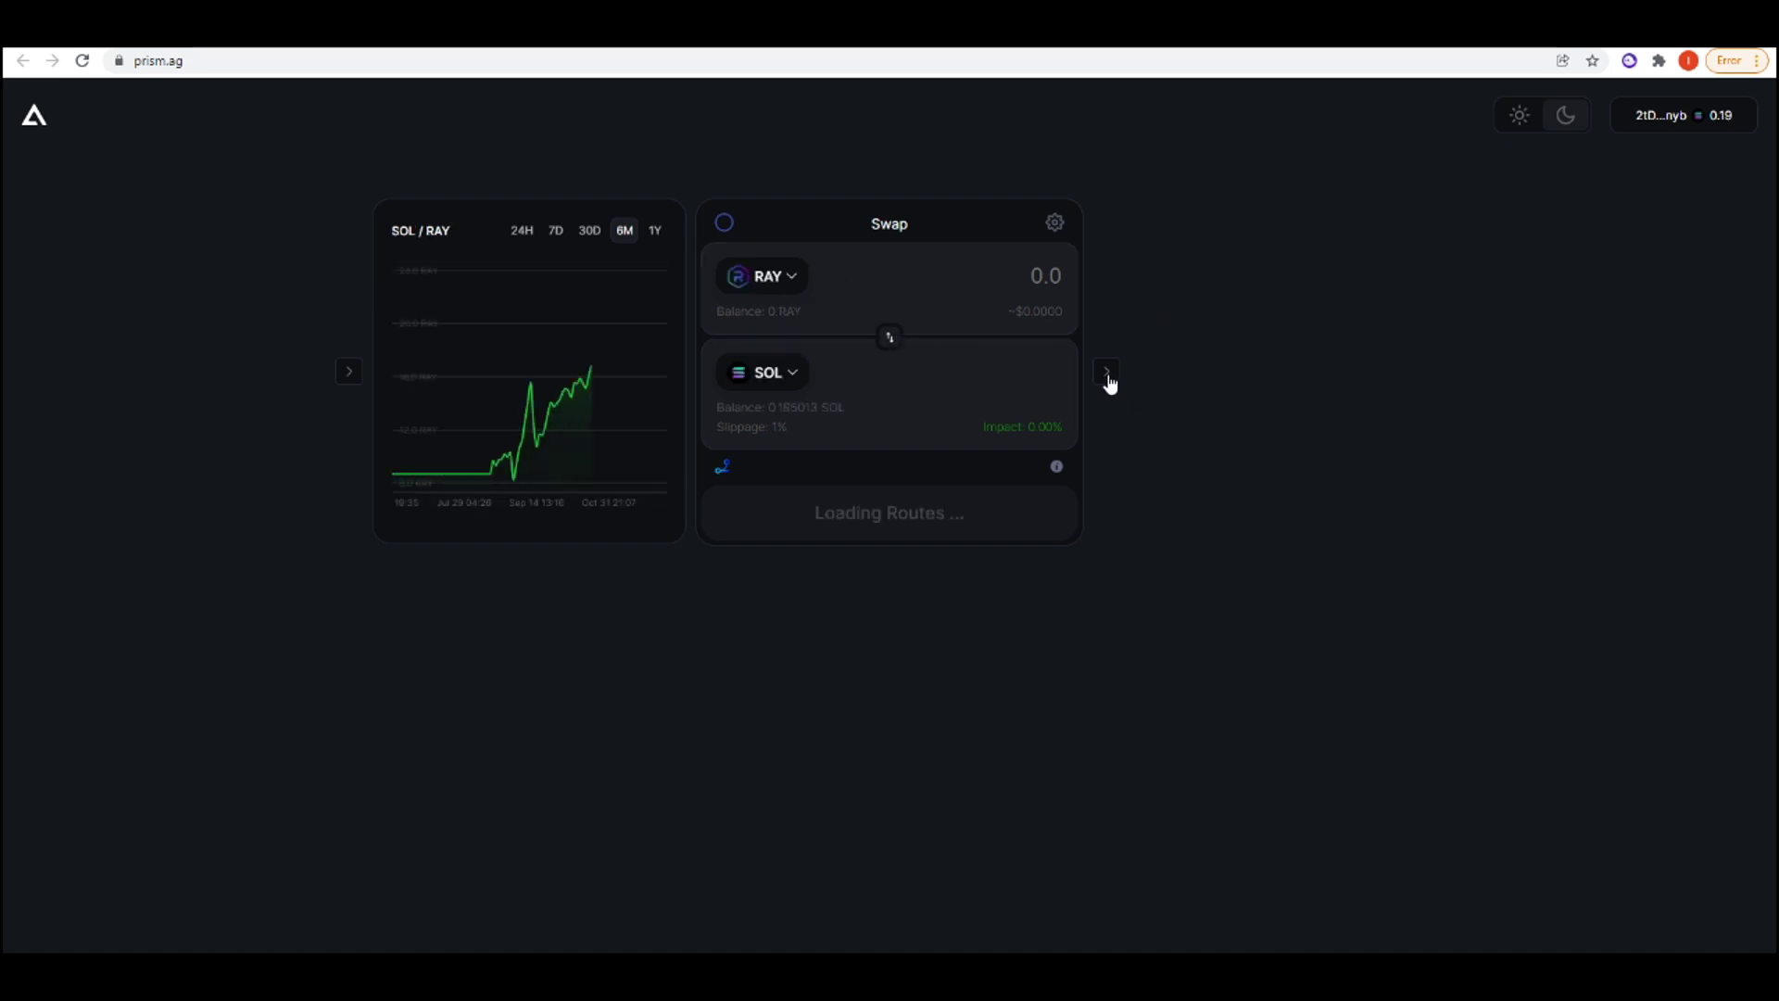
Open Insights and rank Top Performers over 24H, then 30D, led by Crowny Token at 44.68%.
{"action": "left_click", "coordinate": [1107, 374]}
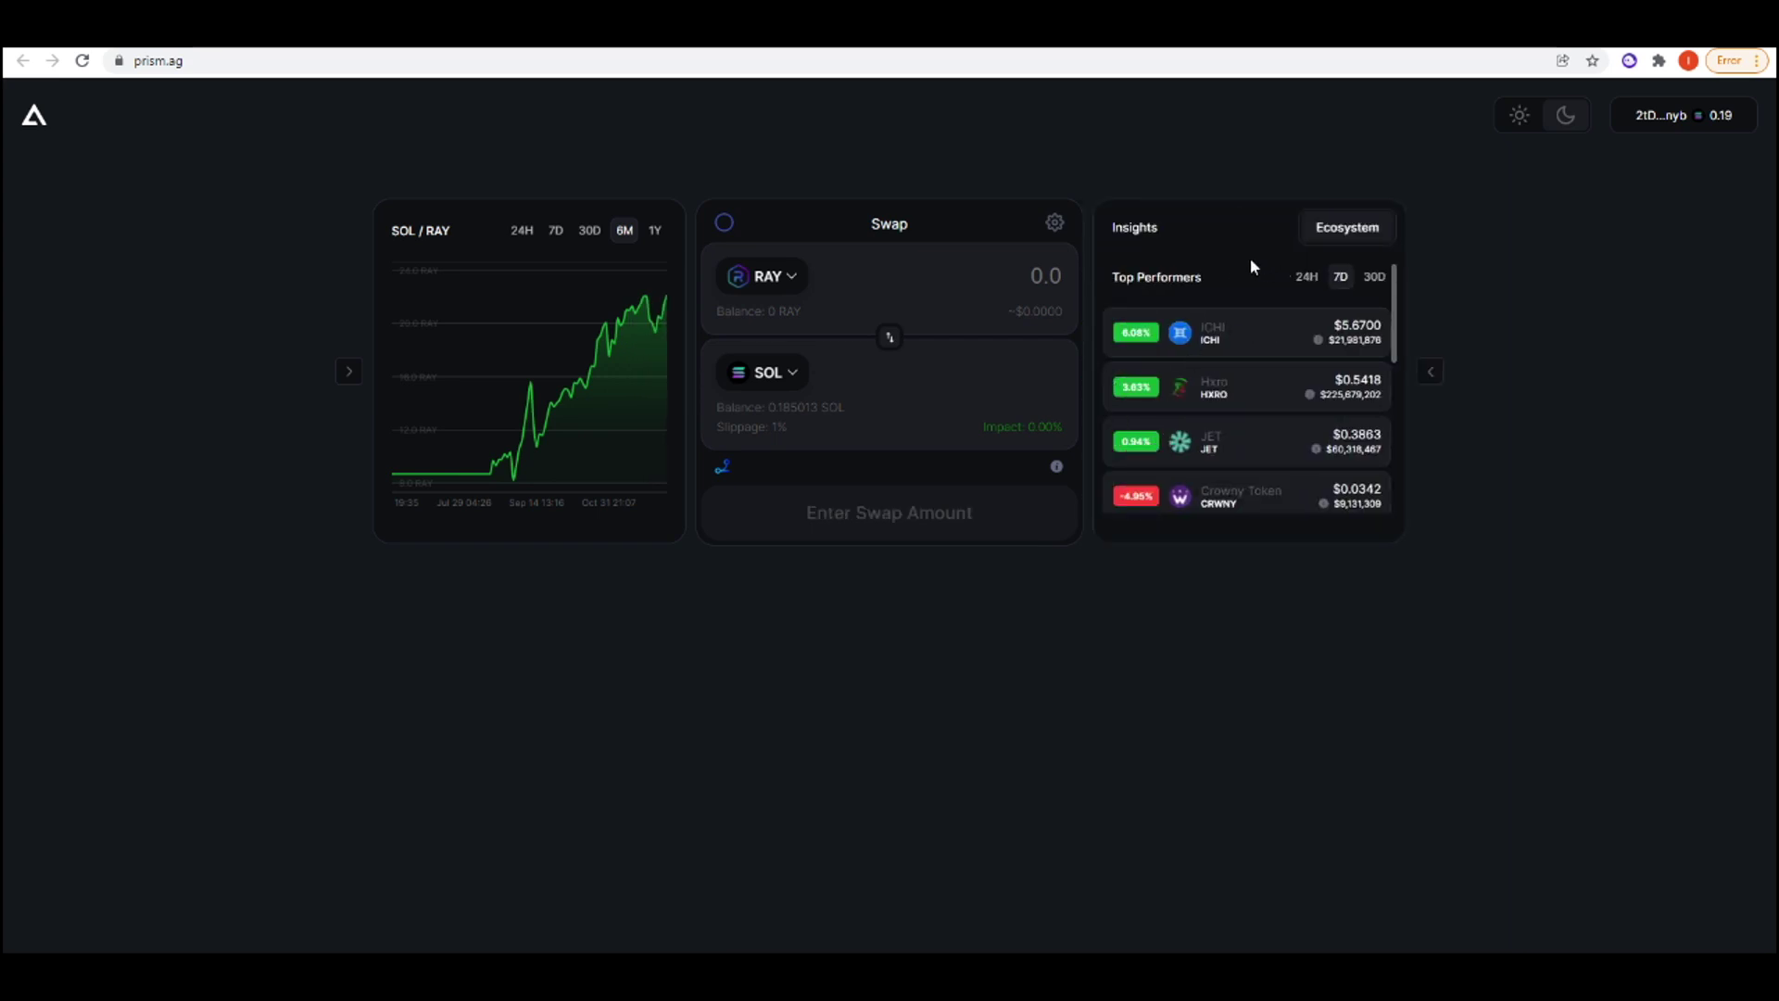
{"action": "left_click", "coordinate": [1305, 280]}
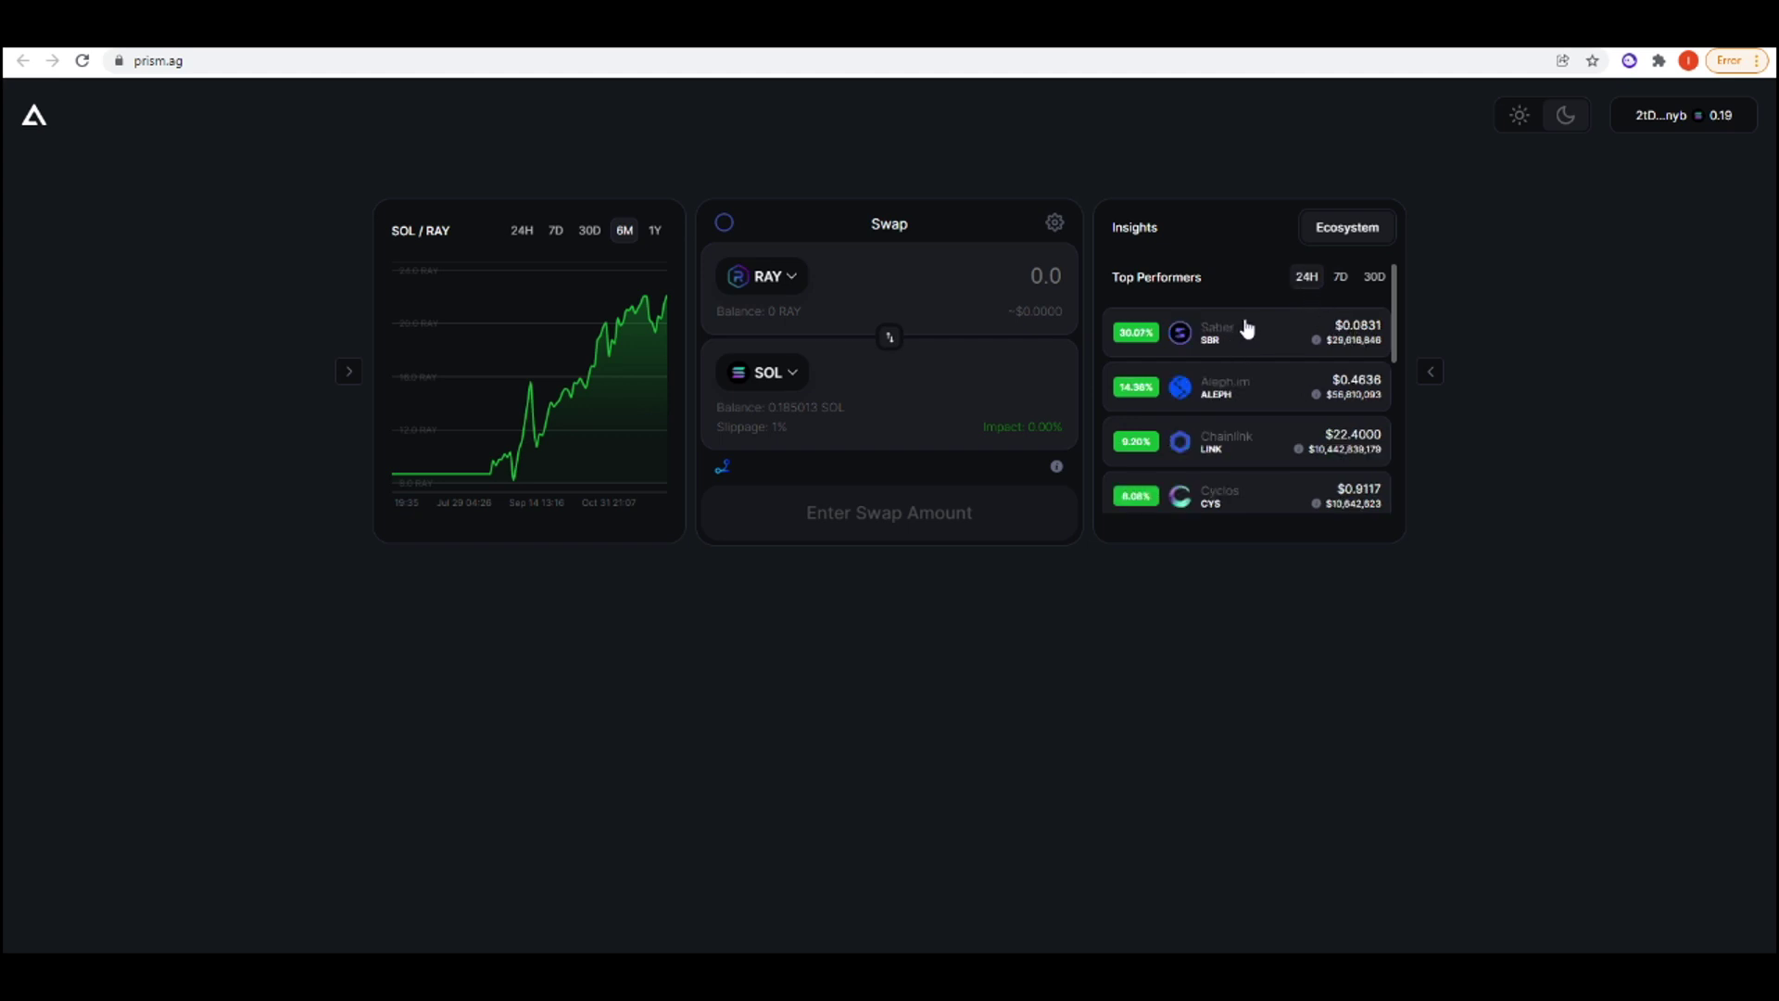
{"action": "scroll", "coordinate": [1267, 353], "scroll_direction": "down", "scroll_amount": 3}
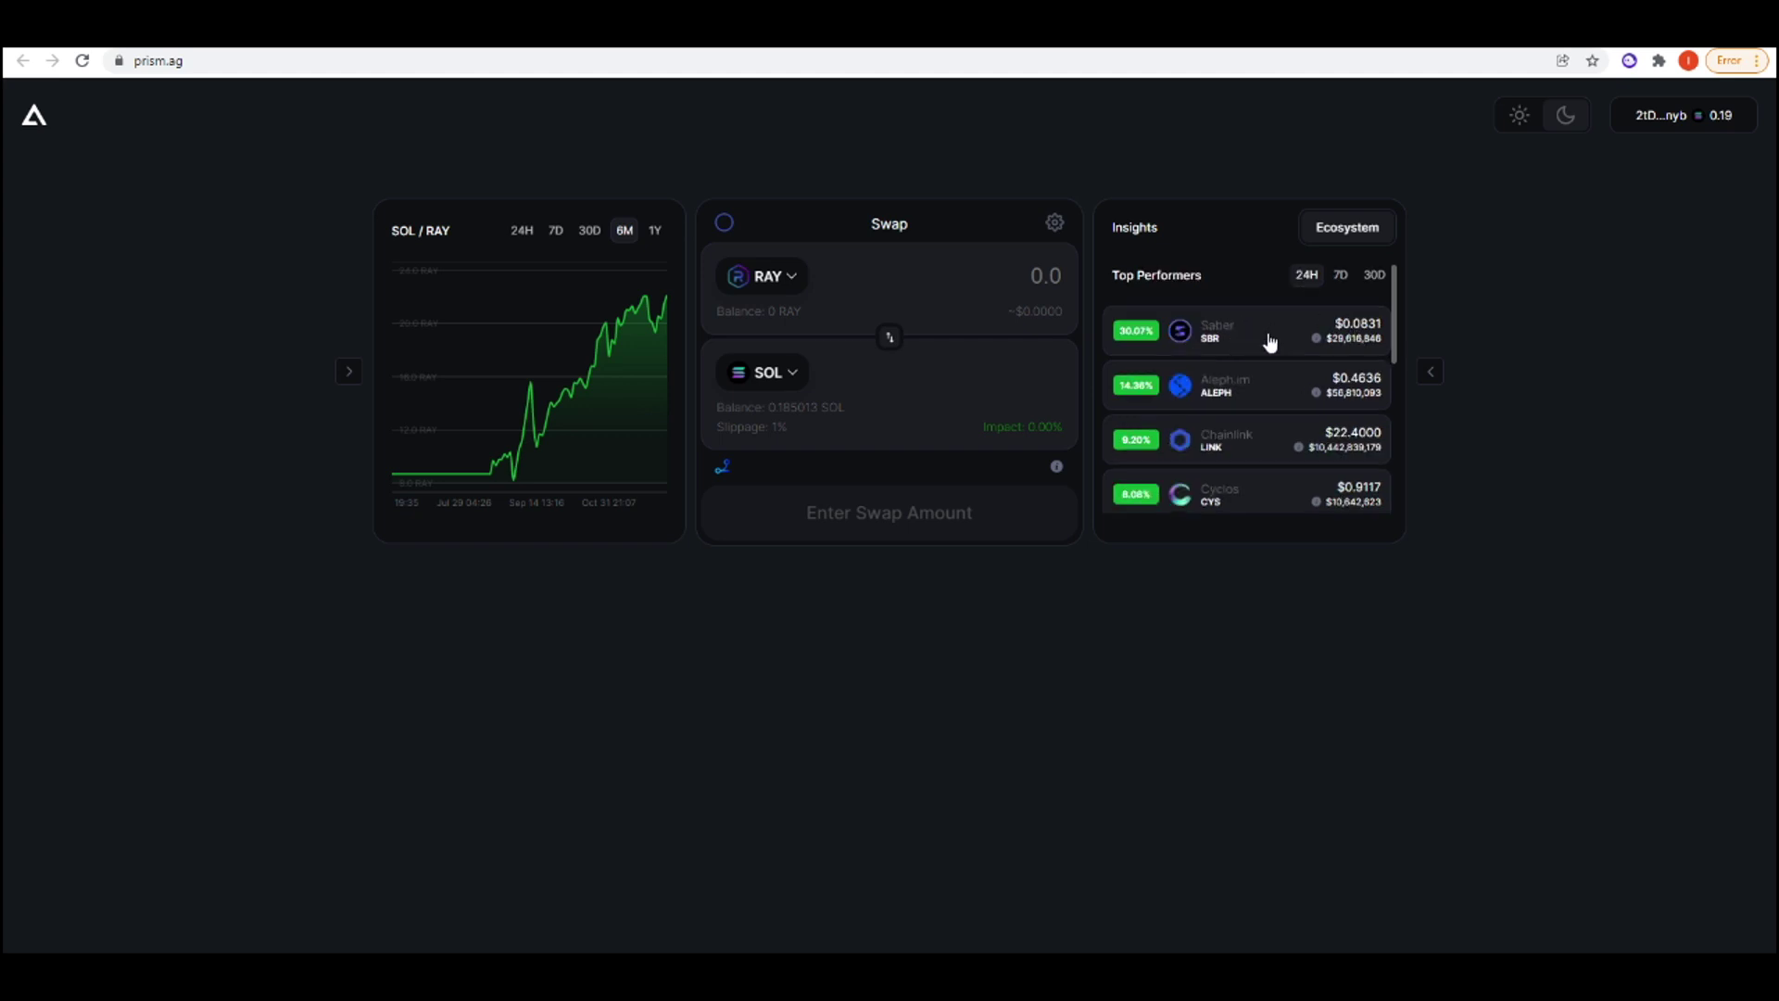
{"action": "scroll", "coordinate": [1267, 355], "scroll_direction": "down", "scroll_amount": 5}
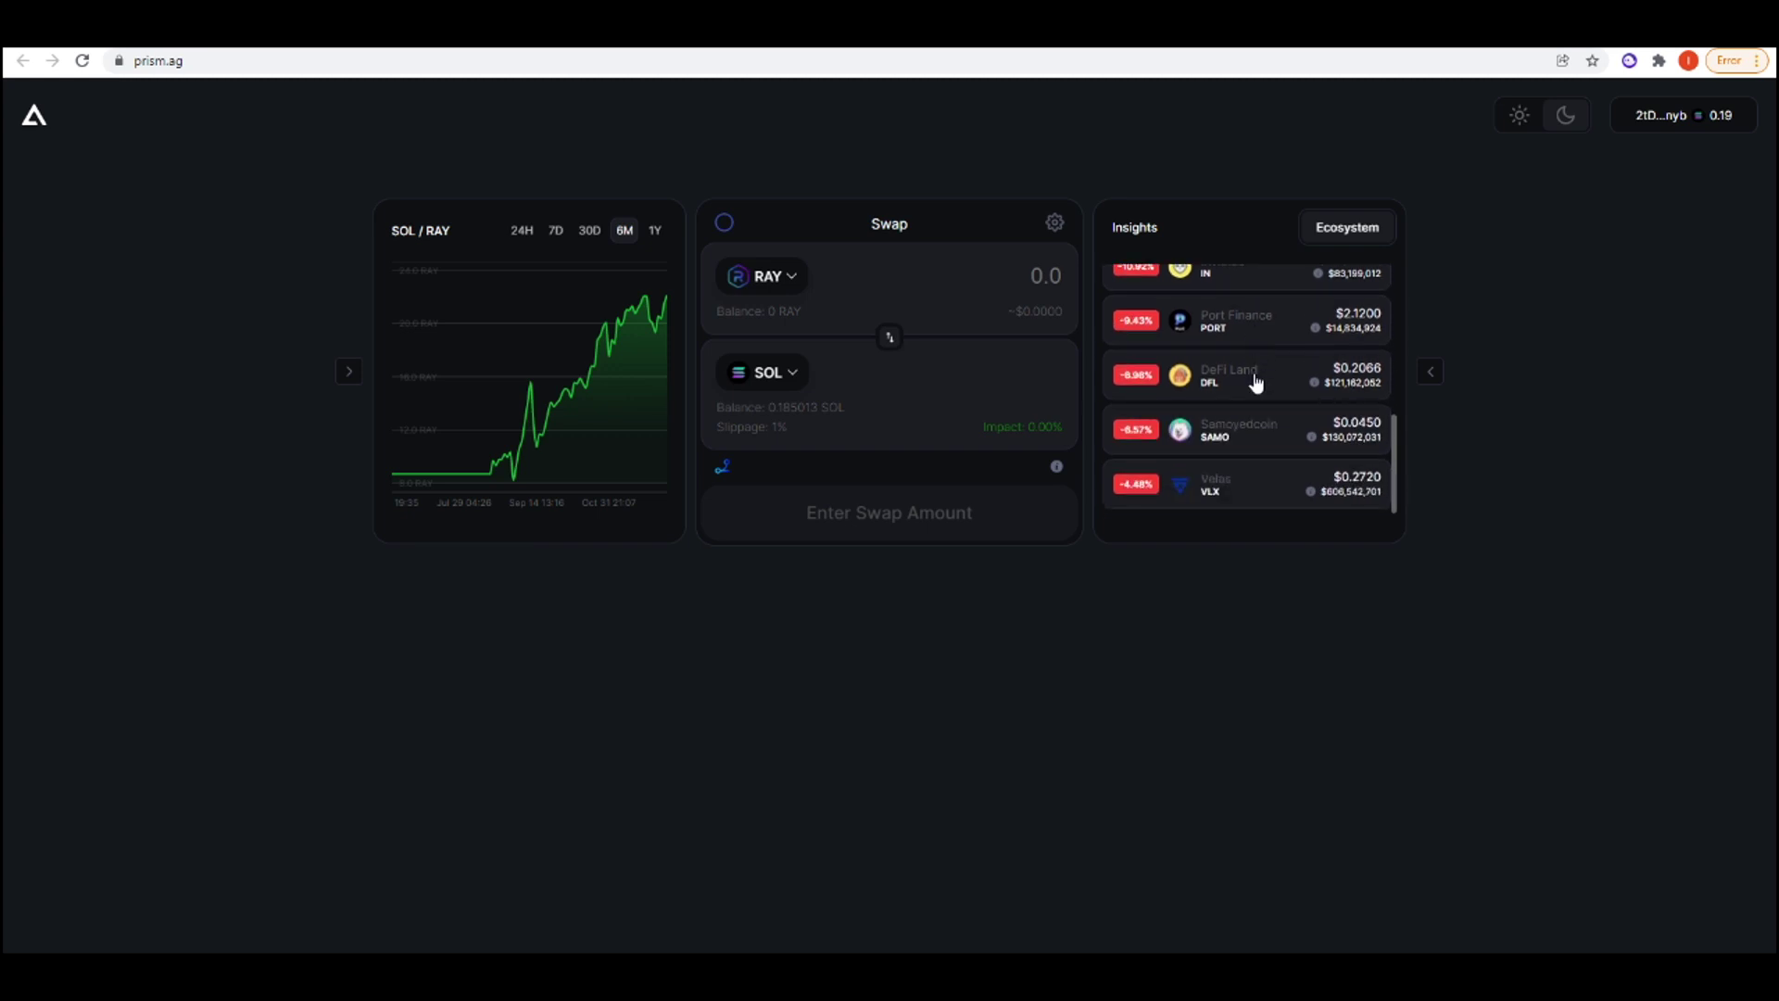
{"action": "scroll", "coordinate": [1239, 366], "scroll_direction": "up", "scroll_amount": 1}
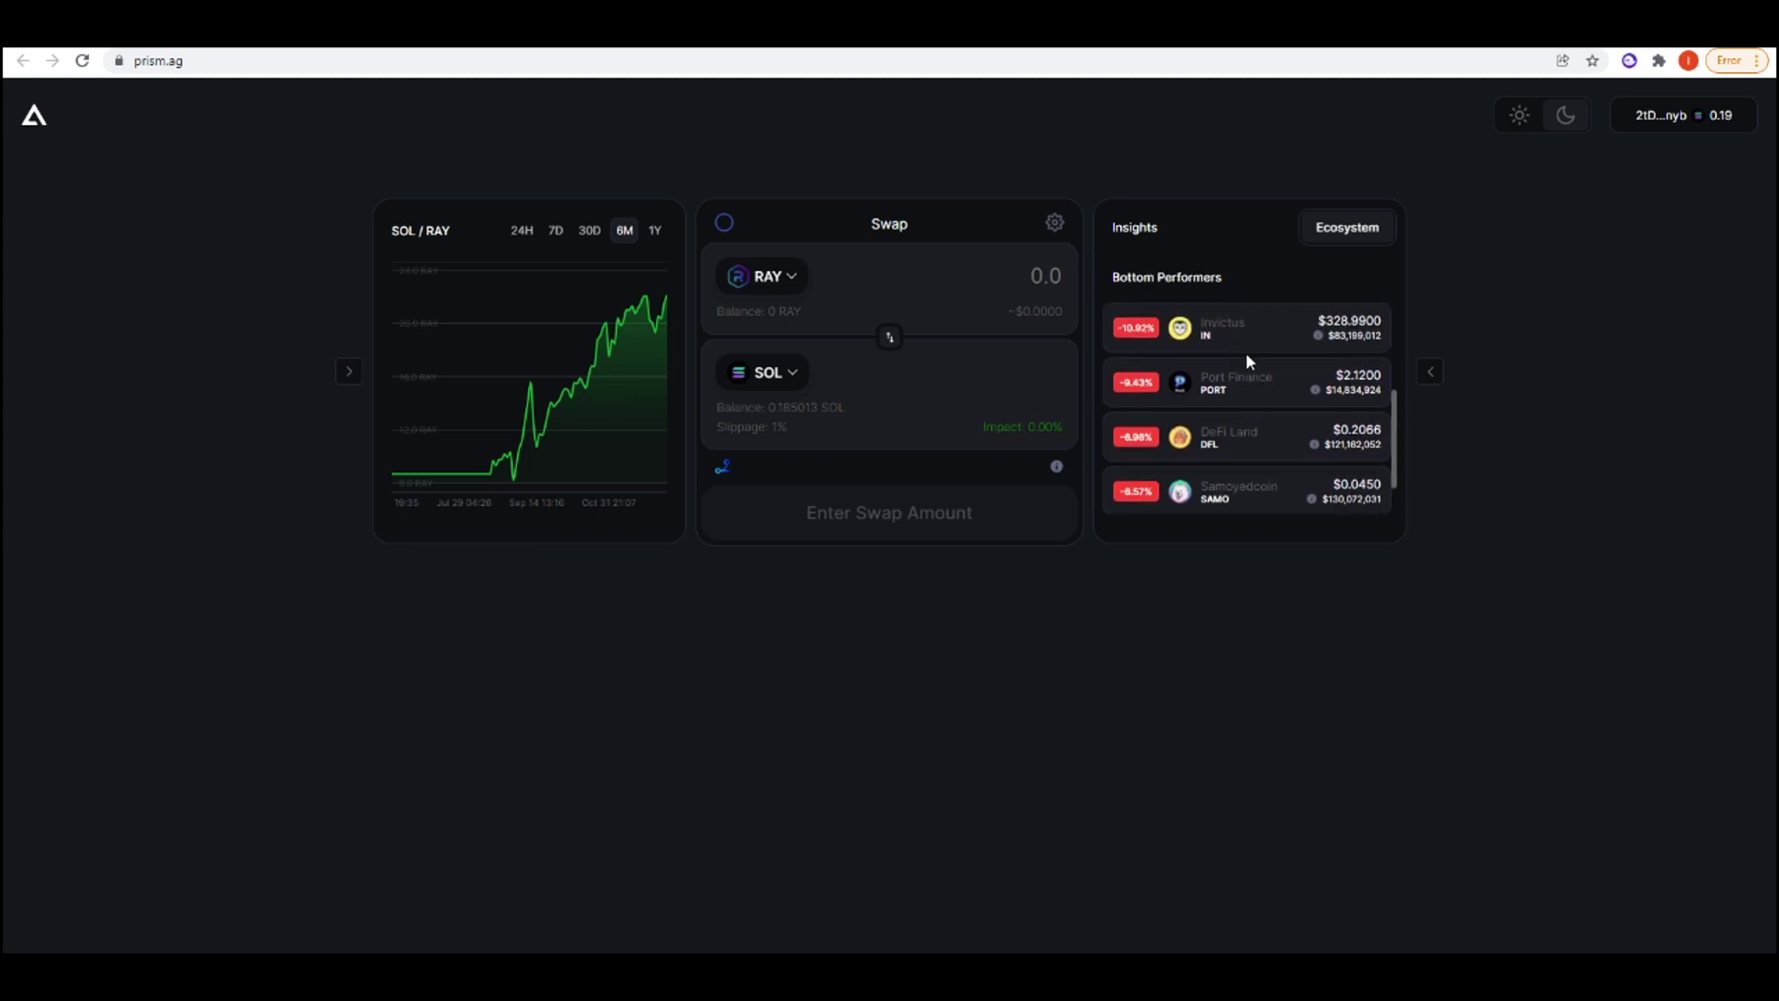
{"action": "scroll", "coordinate": [1245, 357], "scroll_direction": "up", "scroll_amount": 6}
{"action": "left_click", "coordinate": [1374, 277]}
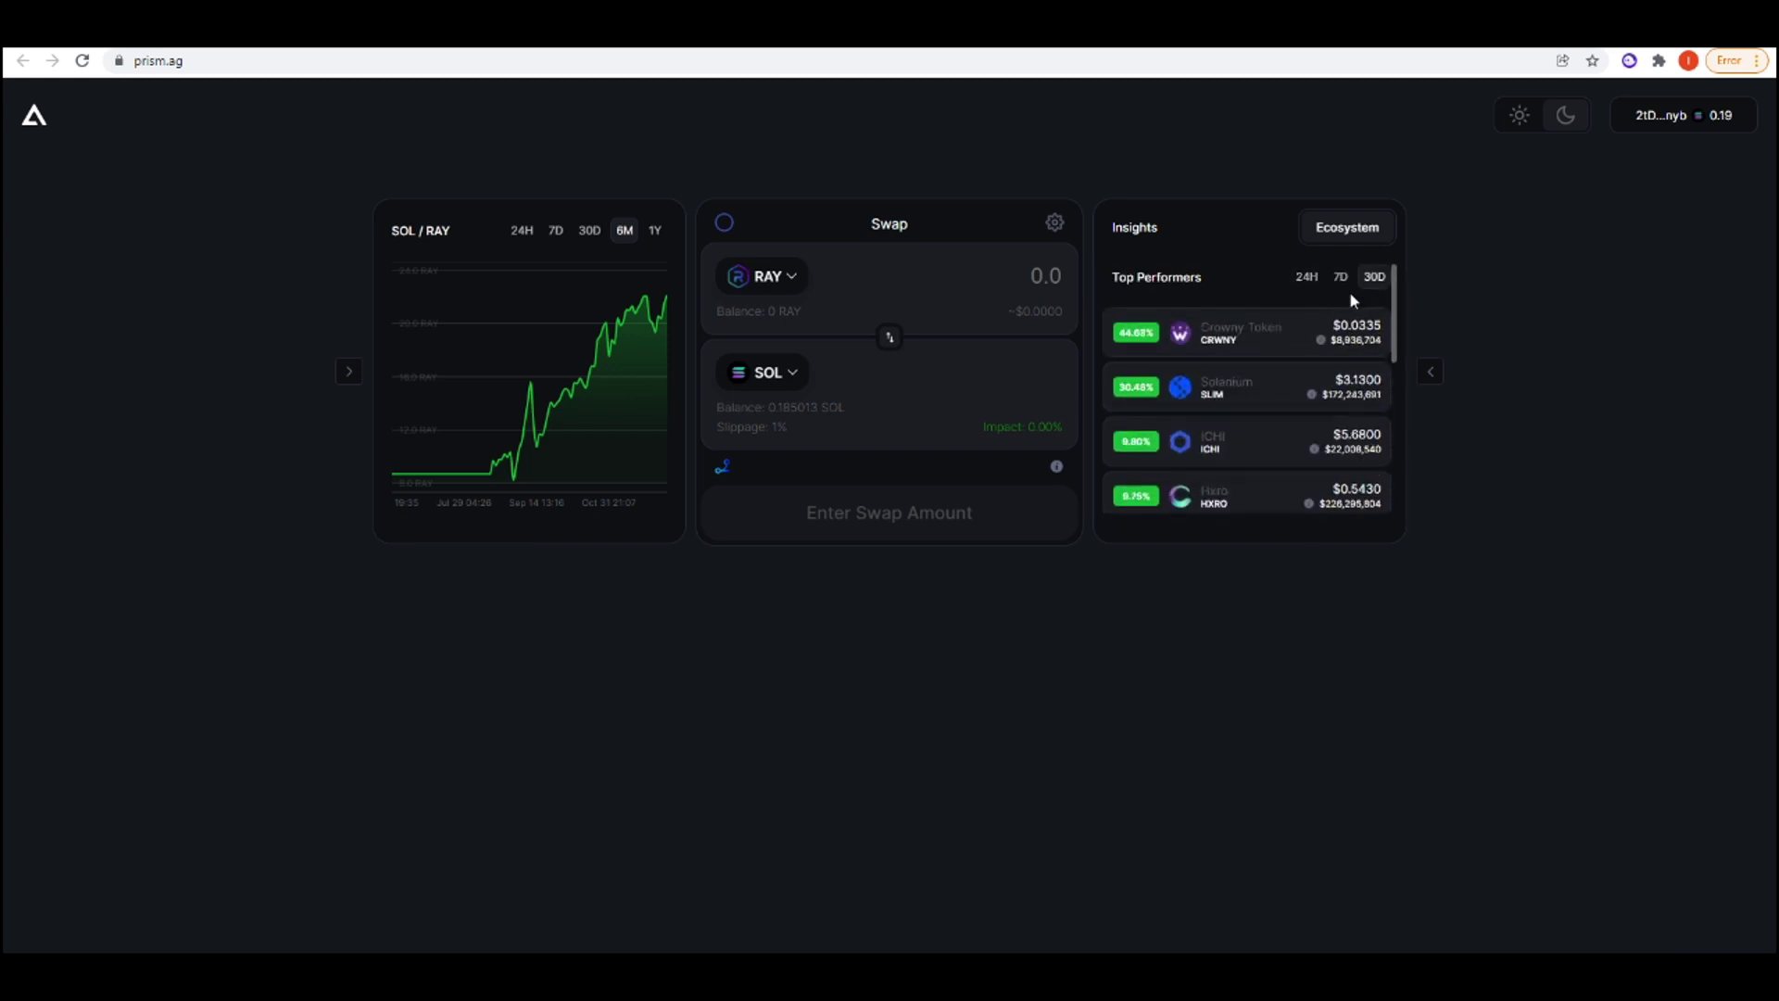
{"action": "scroll", "coordinate": [1284, 341], "scroll_direction": "down", "scroll_amount": 1}
{"action": "scroll", "coordinate": [1279, 345], "scroll_direction": "up", "scroll_amount": 1}
{"action": "scroll", "coordinate": [1260, 356], "scroll_direction": "down", "scroll_amount": 5}
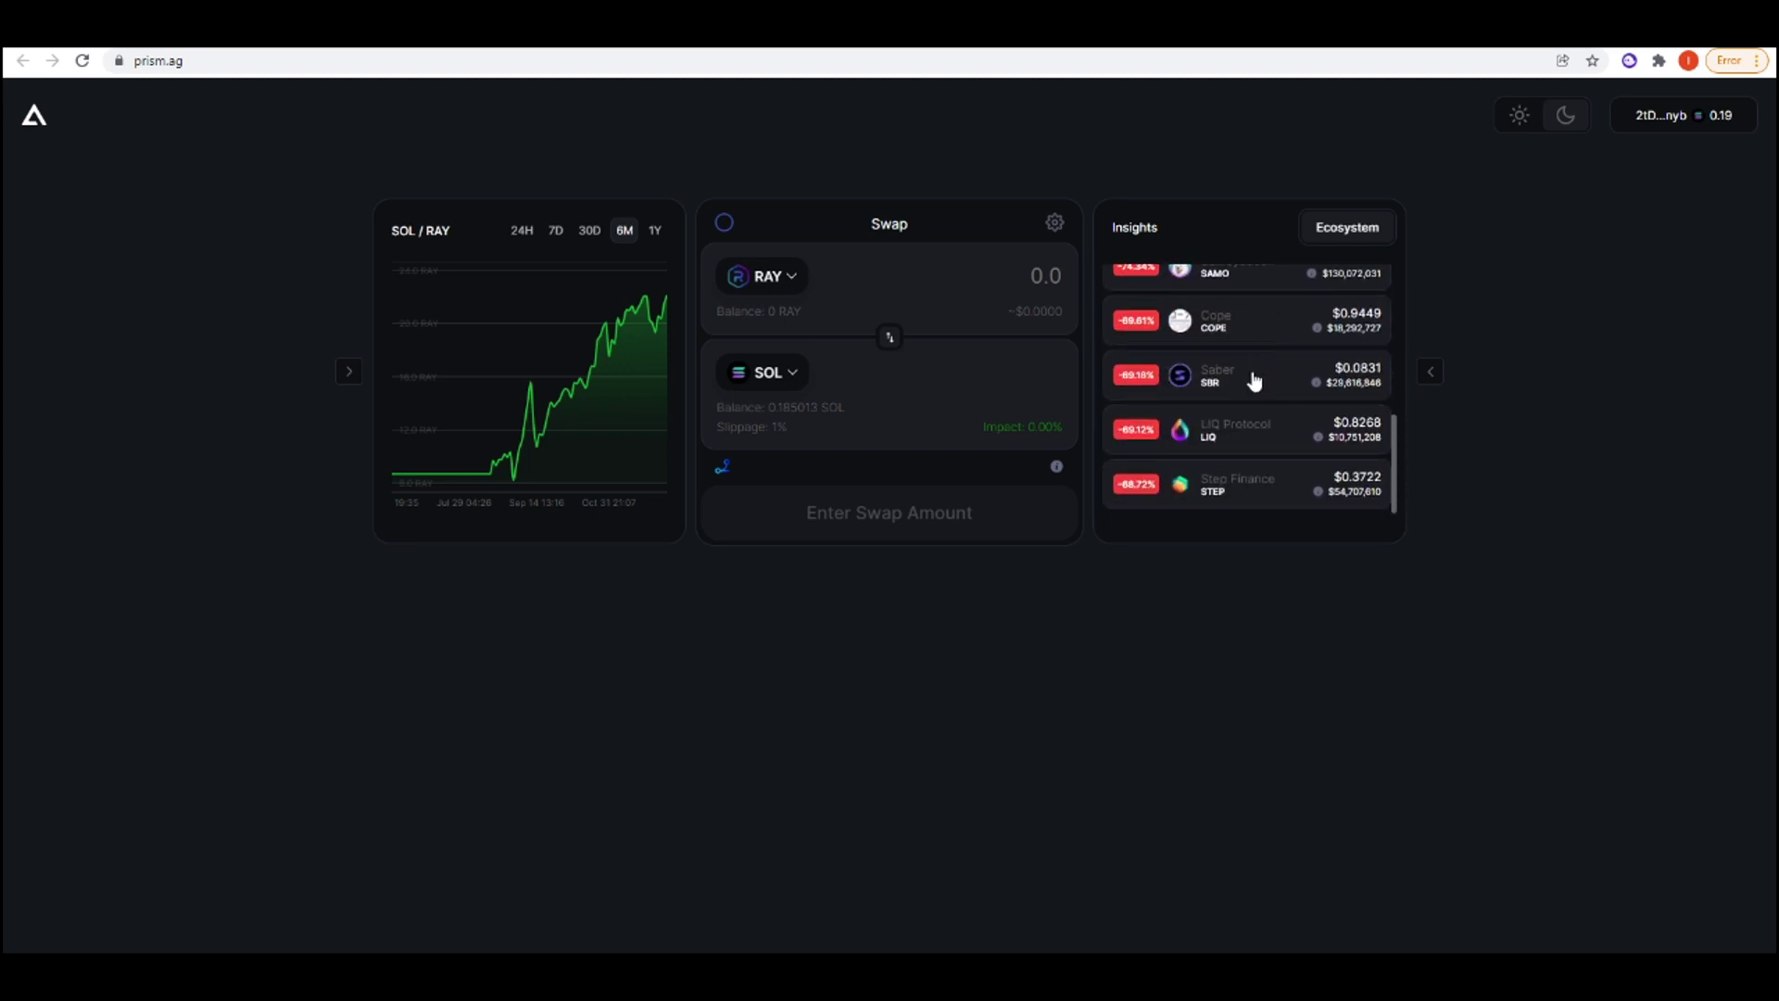
{"action": "scroll", "coordinate": [1251, 361], "scroll_direction": "up", "scroll_amount": 2}
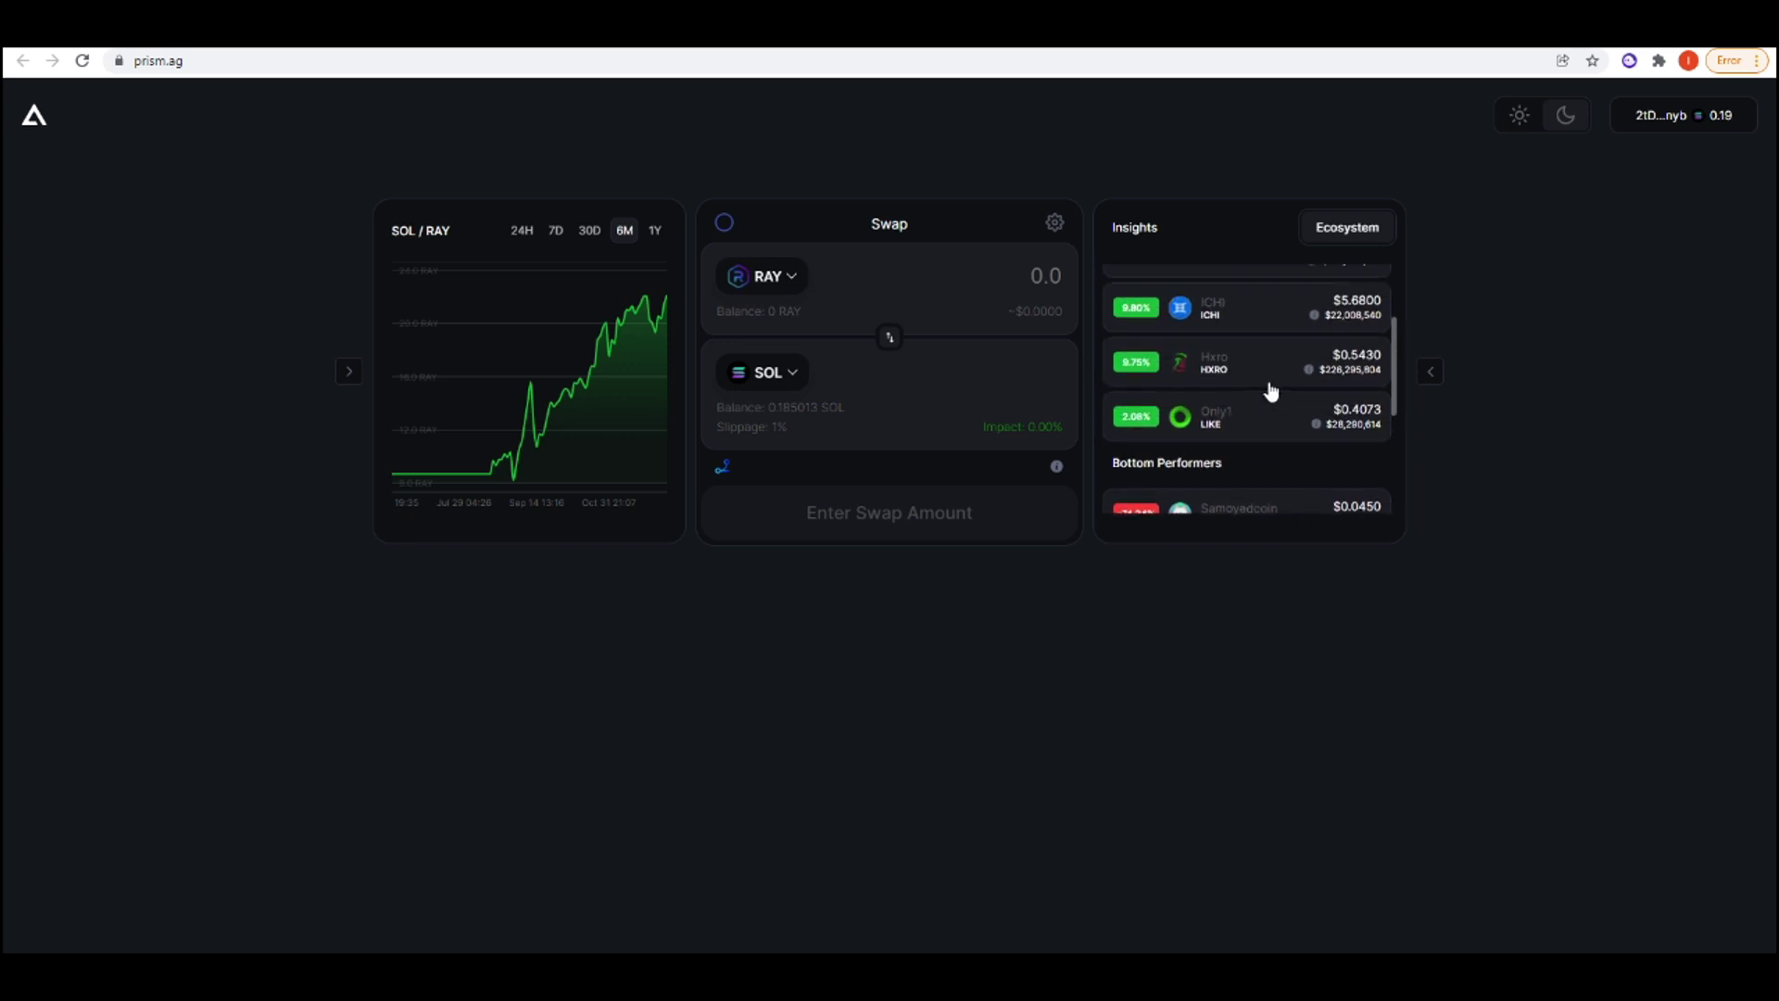
{"action": "scroll", "coordinate": [1271, 392], "scroll_direction": "up", "scroll_amount": 3}
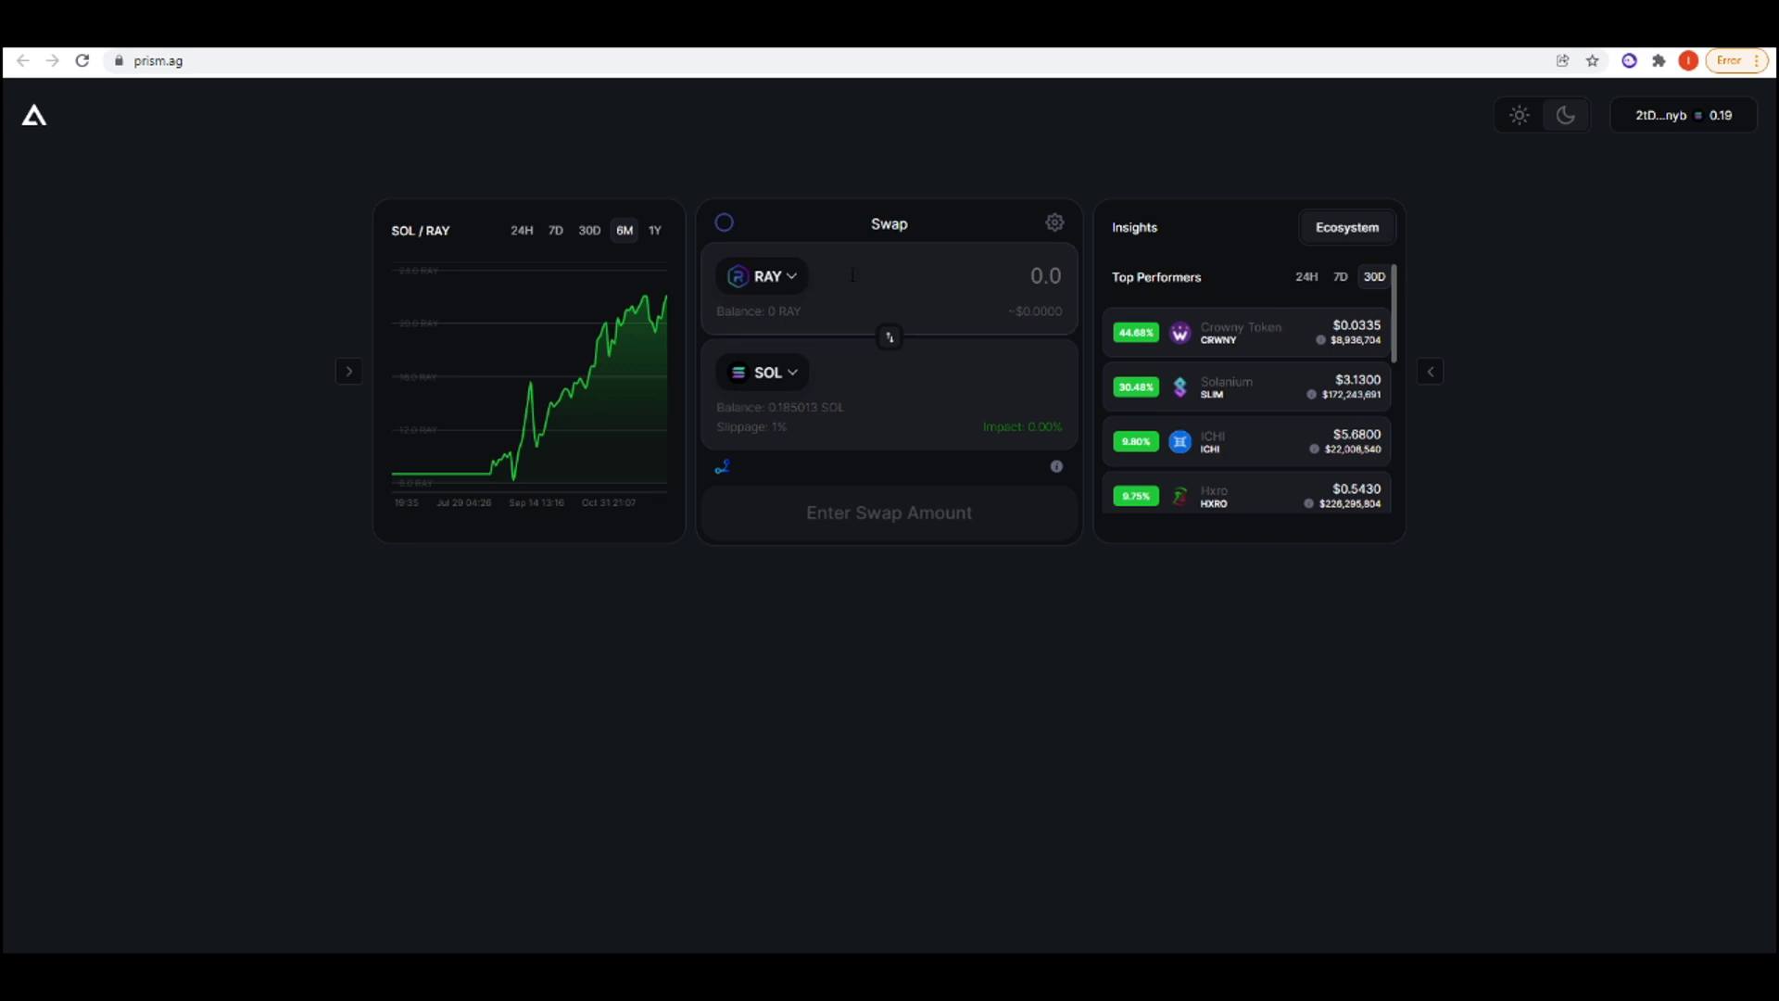
Switch the paying token back to USDC and enter 200, with Serum quoting 1.03157 SOL best.
{"action": "left_click", "coordinate": [790, 278]}
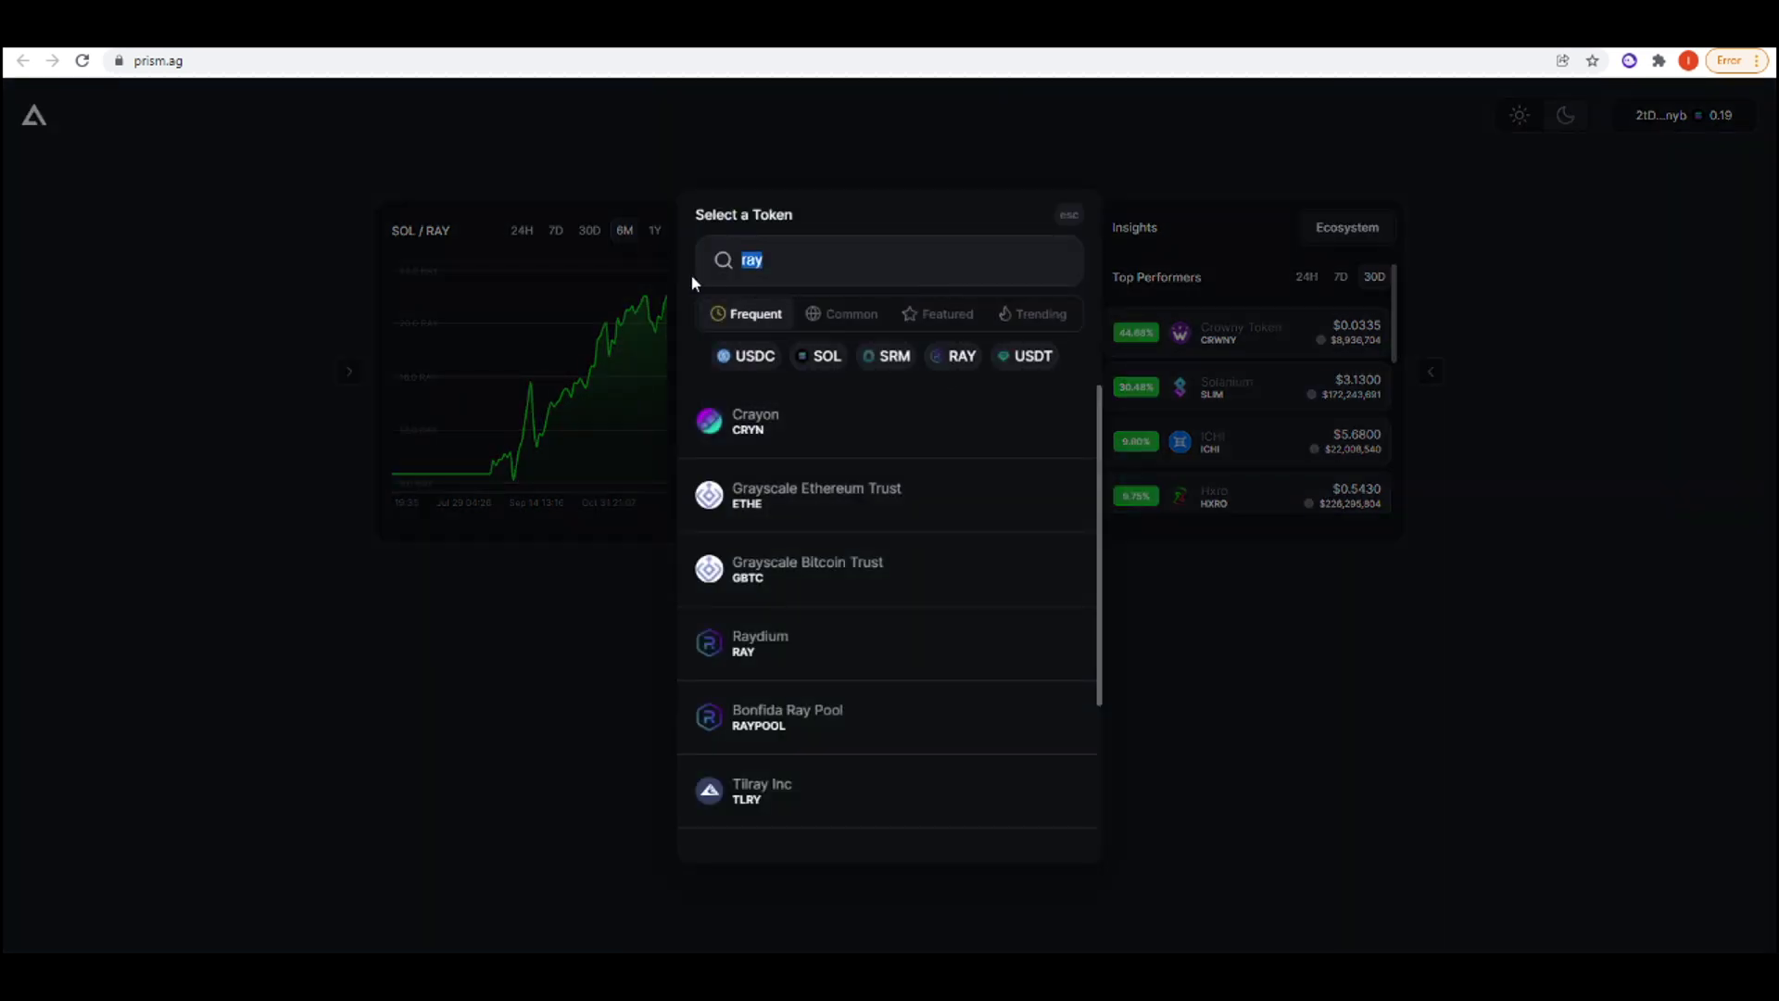
{"action": "type", "text": "usdc"}
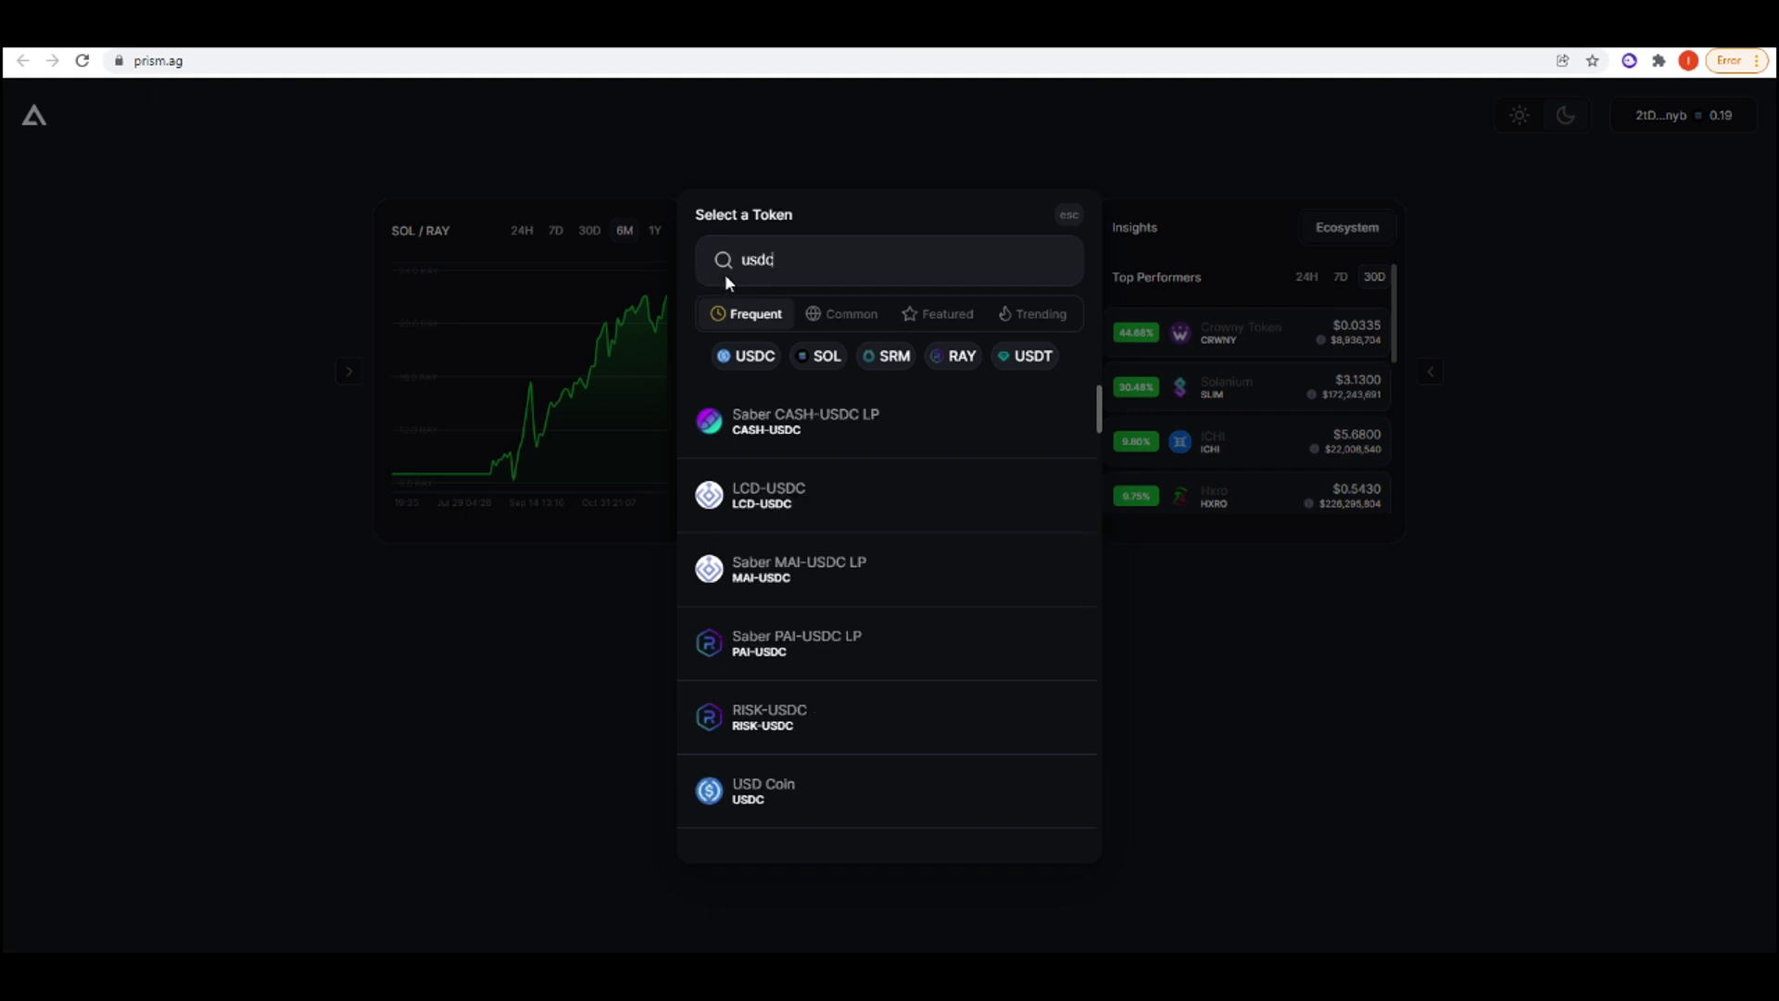
{"action": "left_click", "coordinate": [756, 358]}
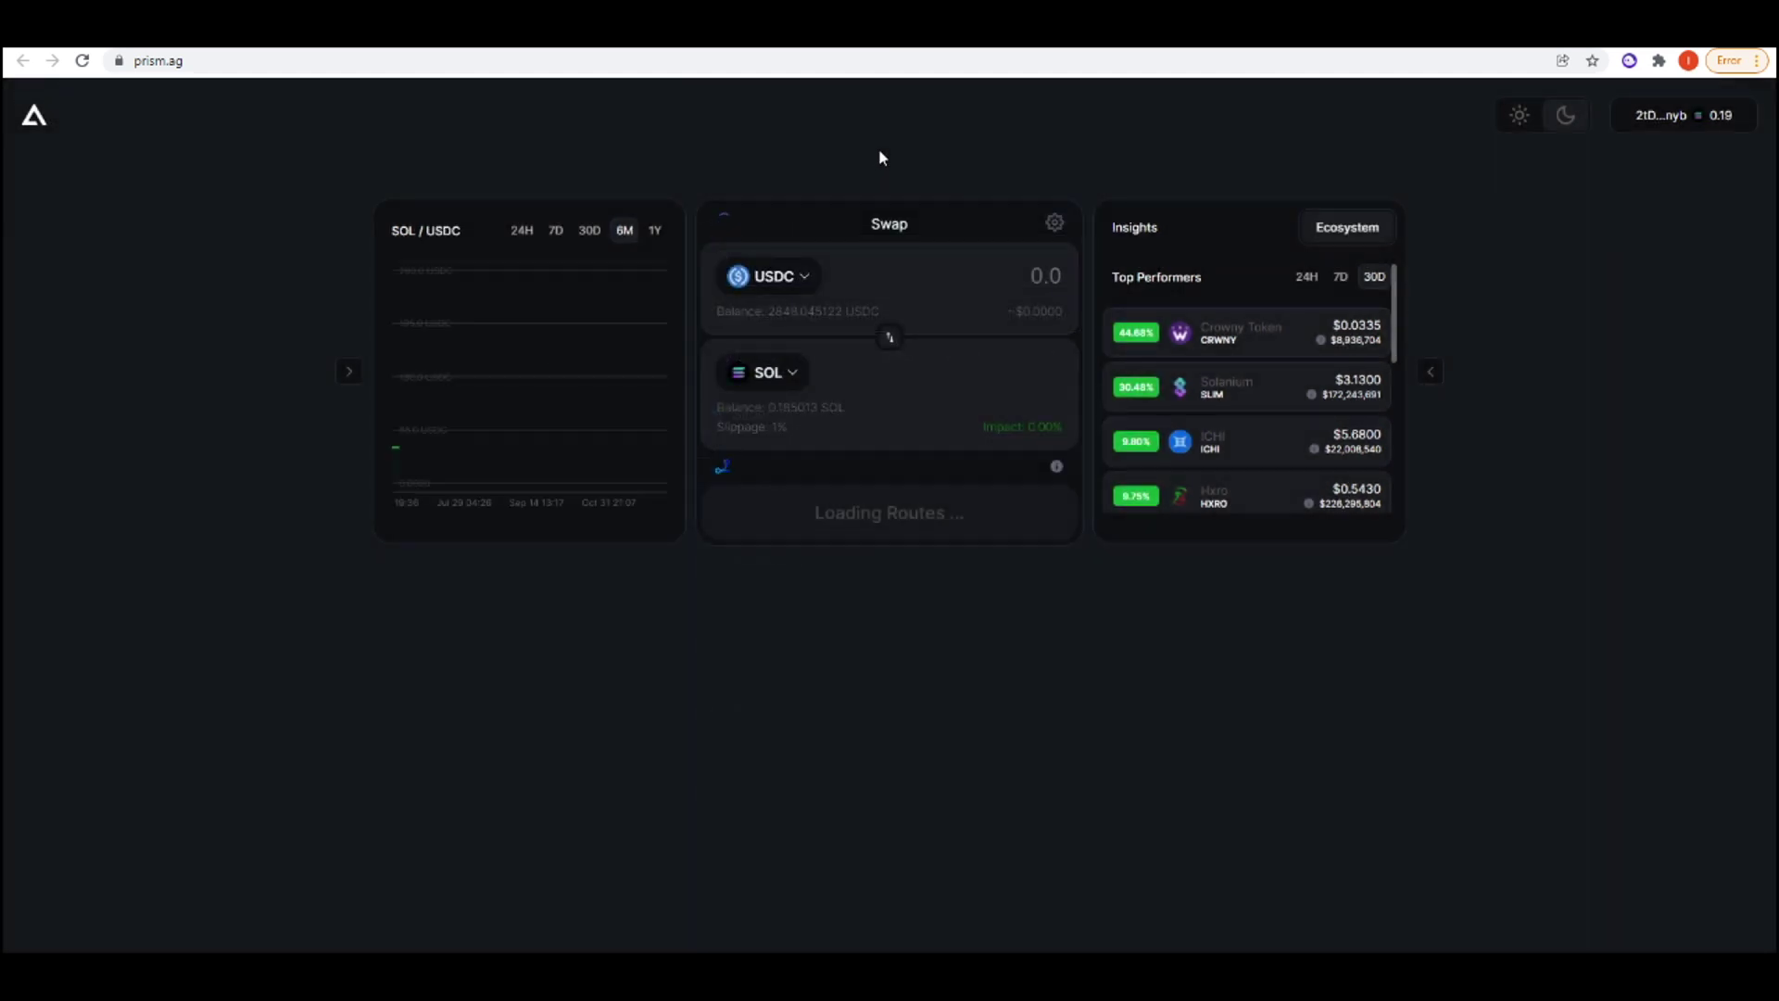
{"action": "type", "text": "200"}
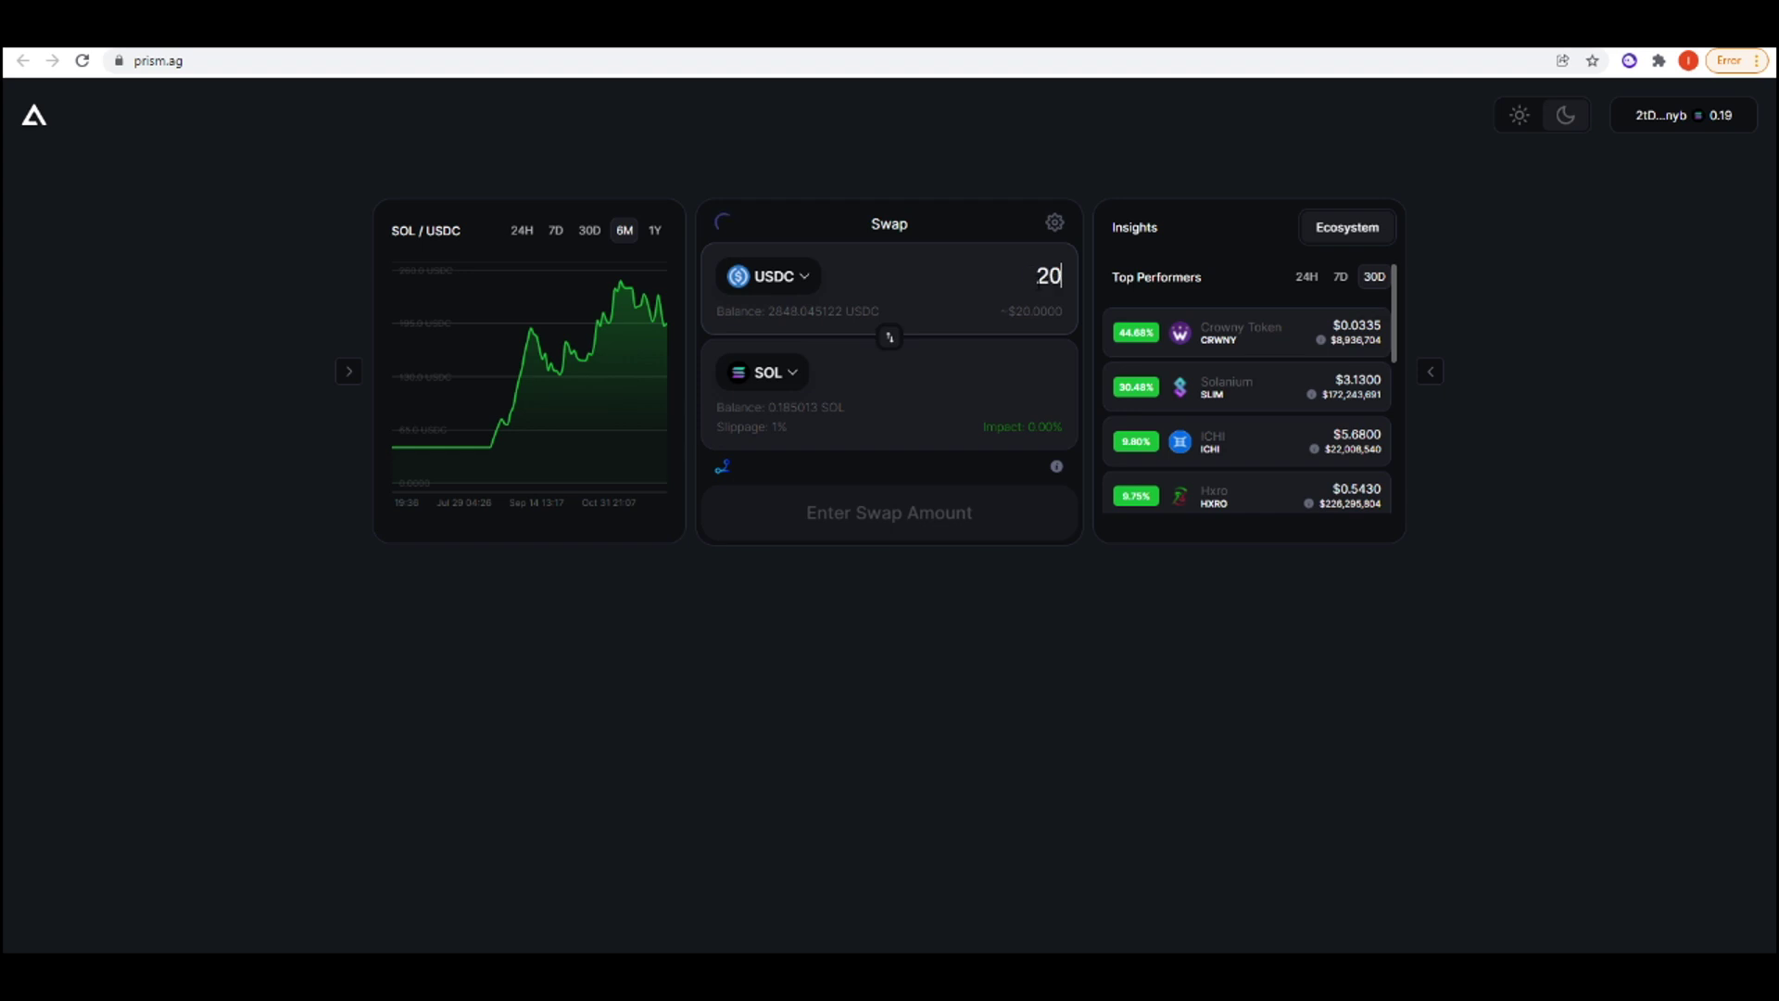
Set slippage to 0.1%, enable the input percentage slider, and set it to 50% (1424.0226 USDC).
{"action": "left_click", "coordinate": [1052, 224]}
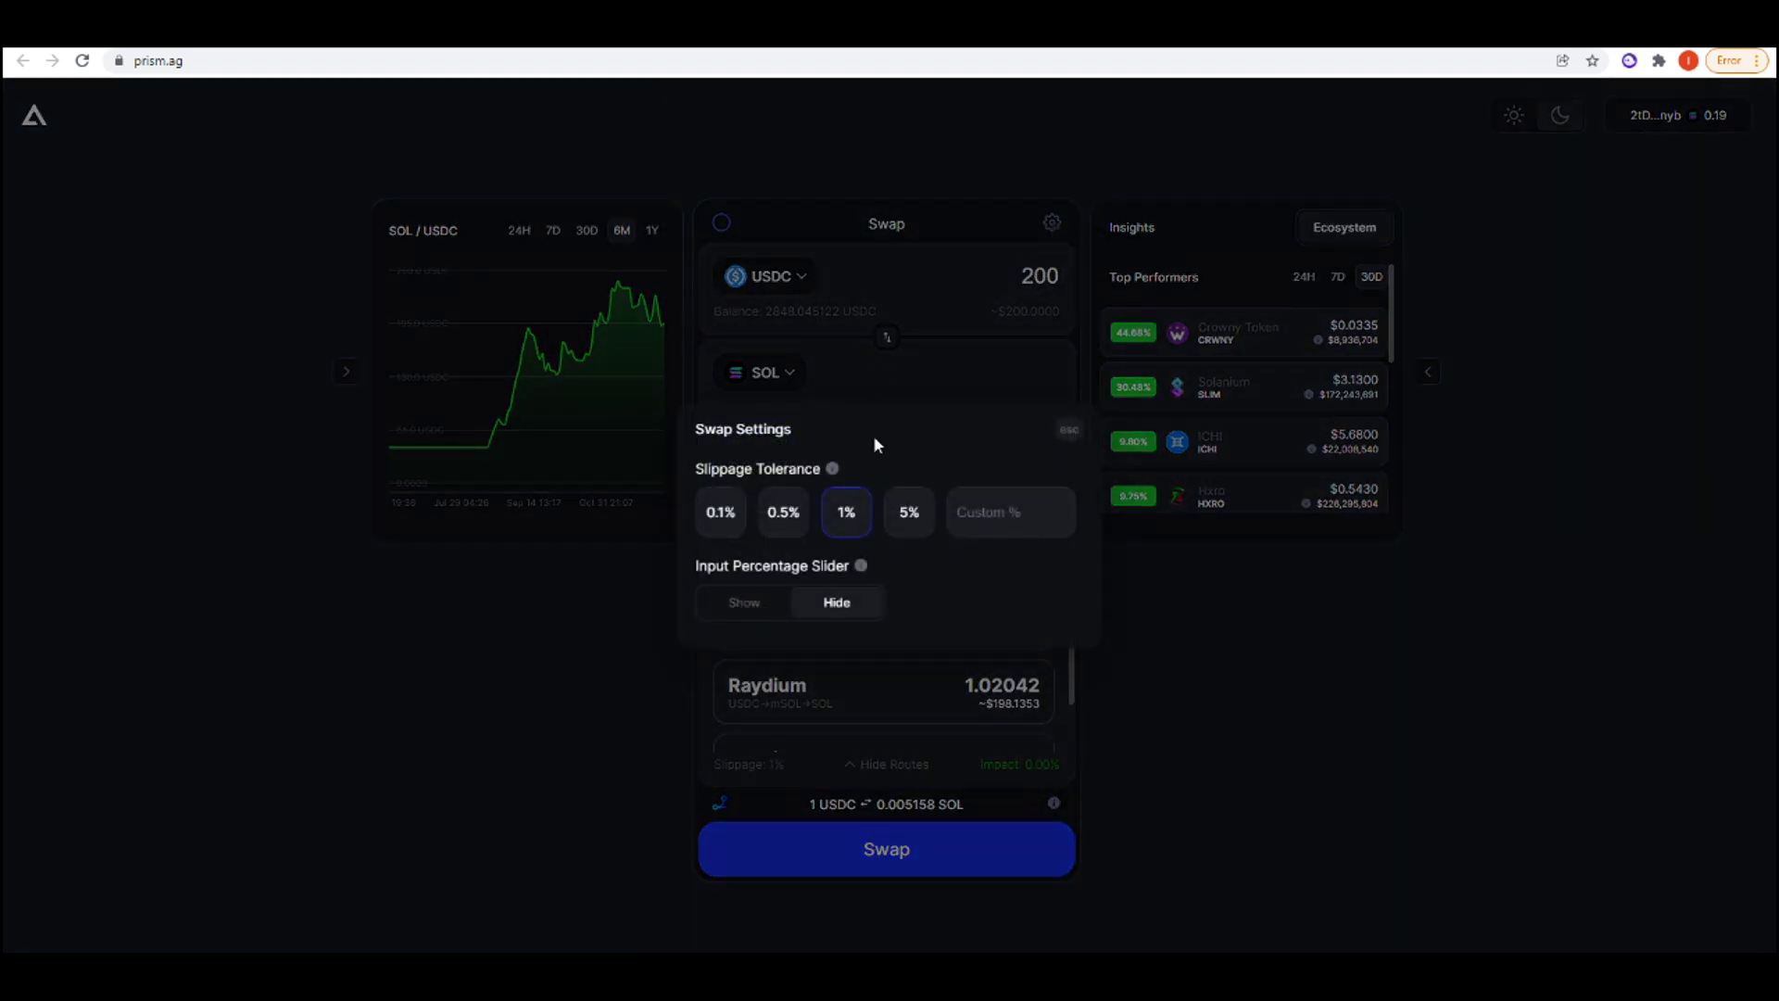
{"action": "left_click", "coordinate": [719, 513]}
{"action": "left_click", "coordinate": [738, 608]}
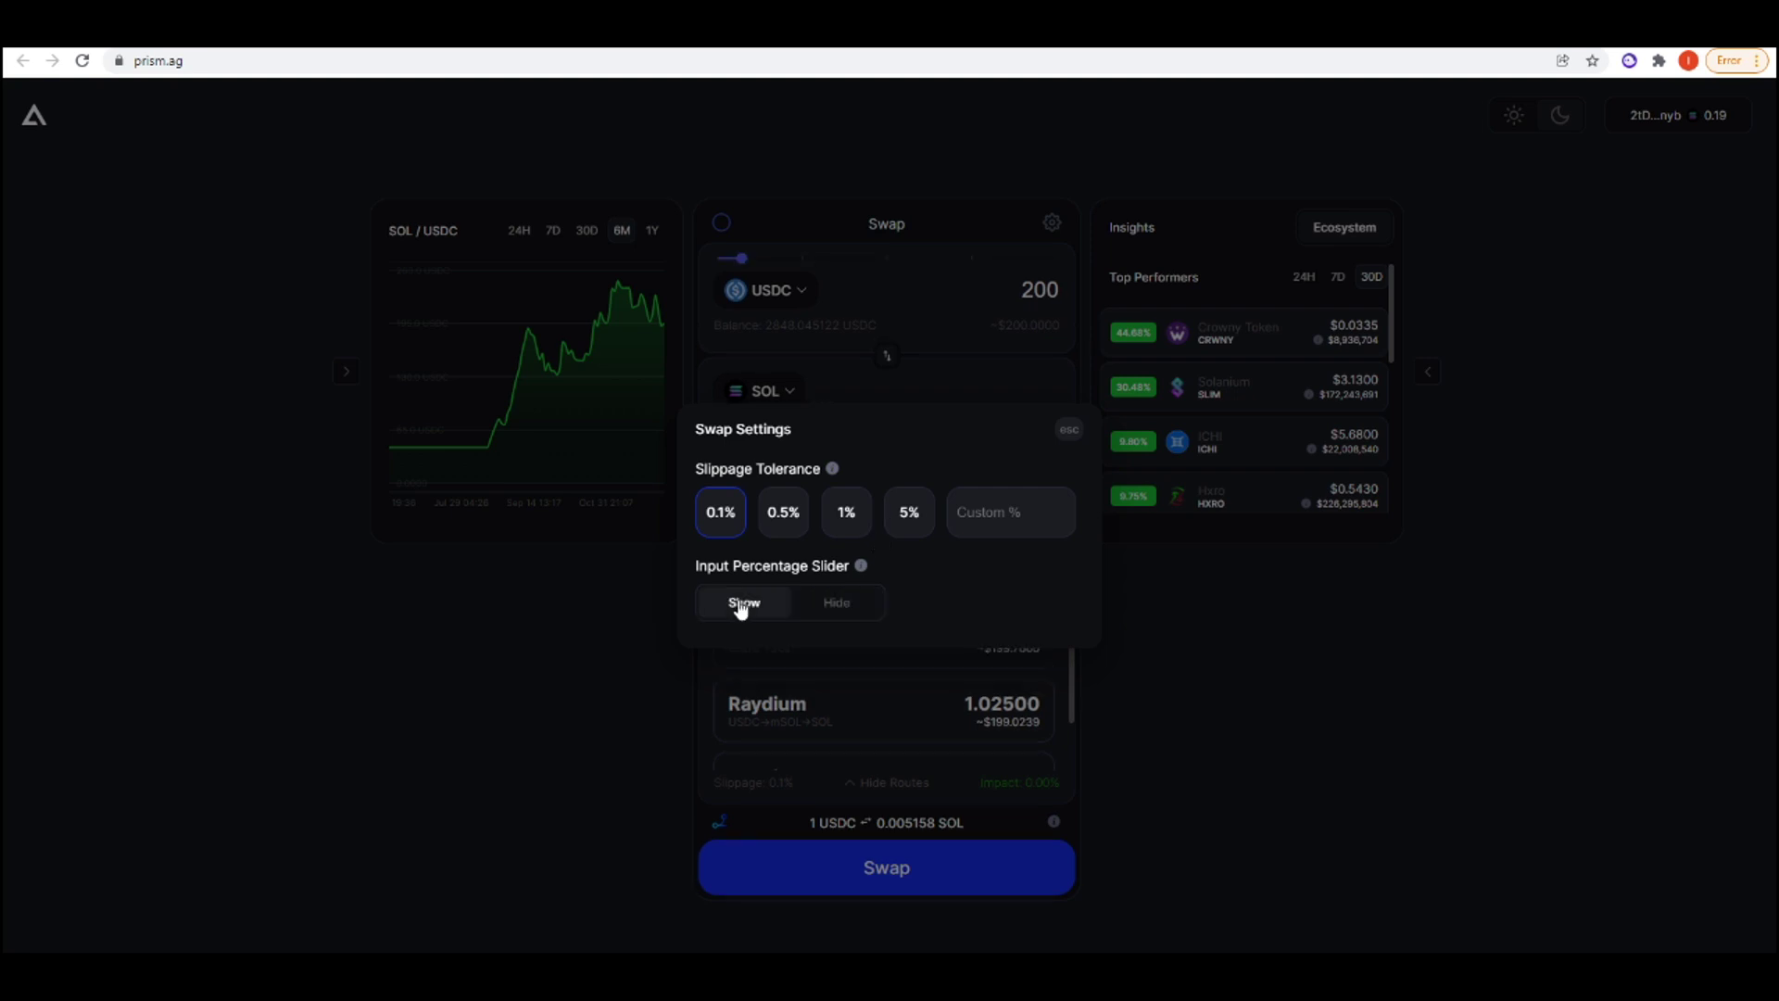
{"action": "left_click", "coordinate": [1210, 621]}
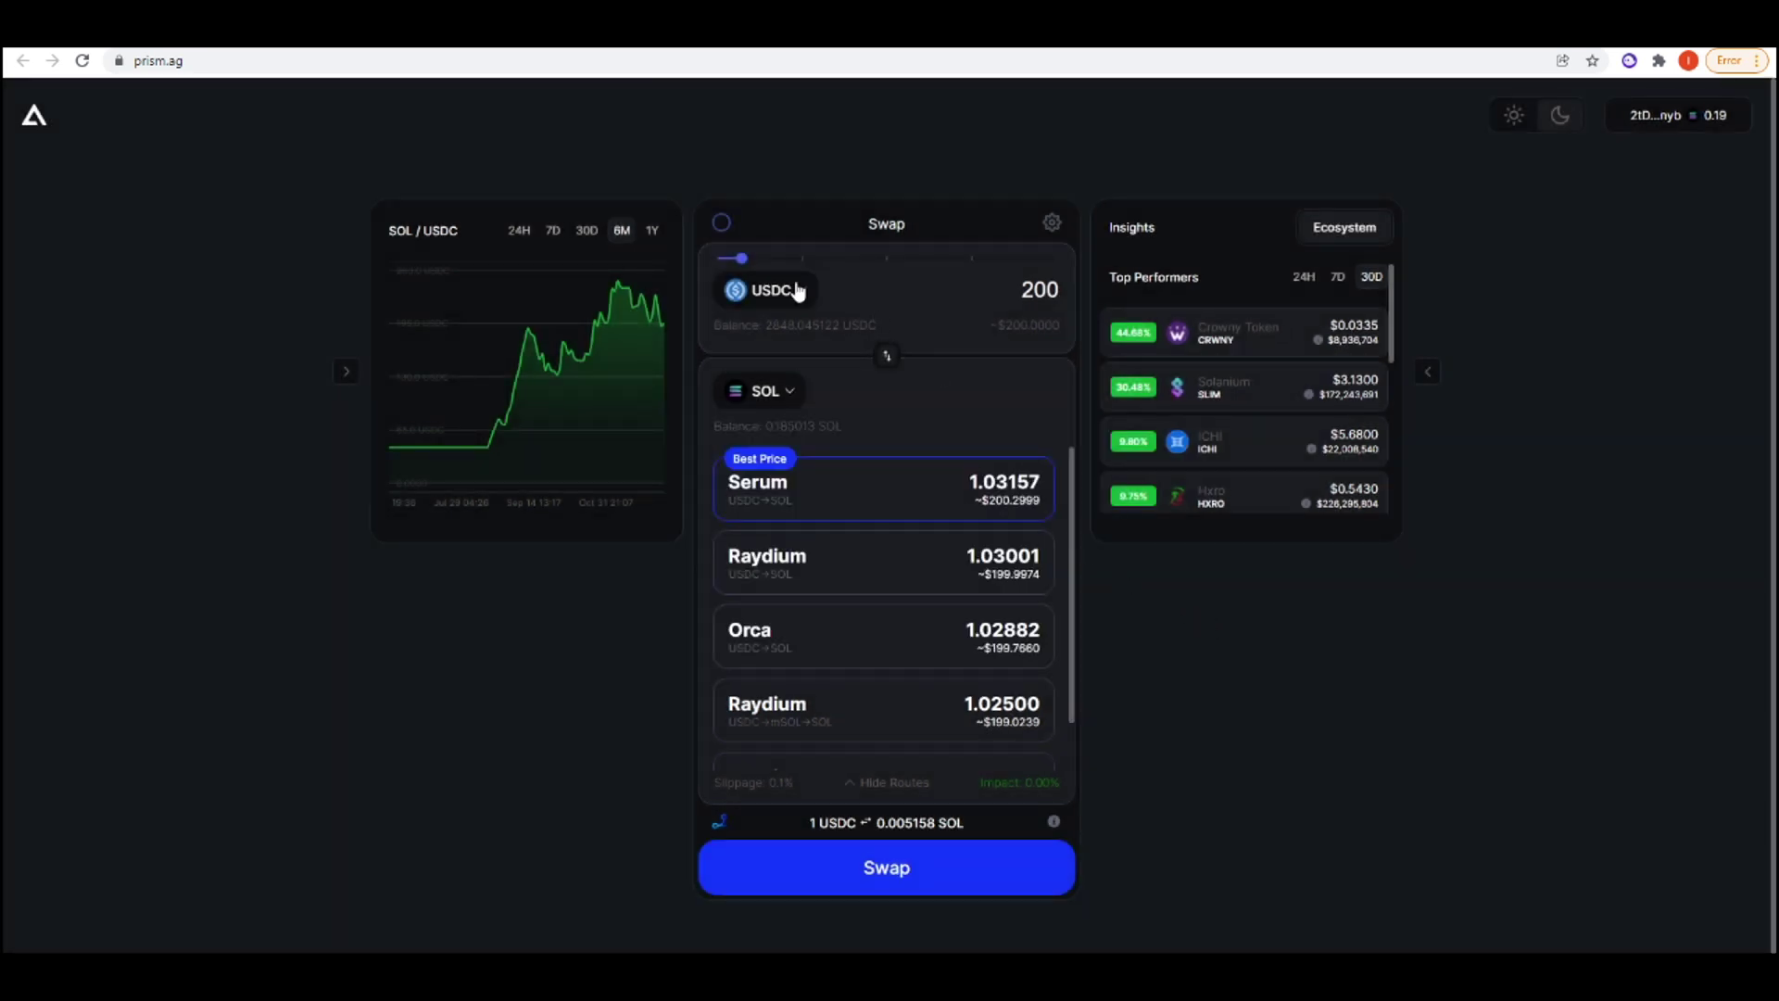
{"action": "left_click_drag", "start_coordinate": [741, 260], "coordinate": [802, 264]}
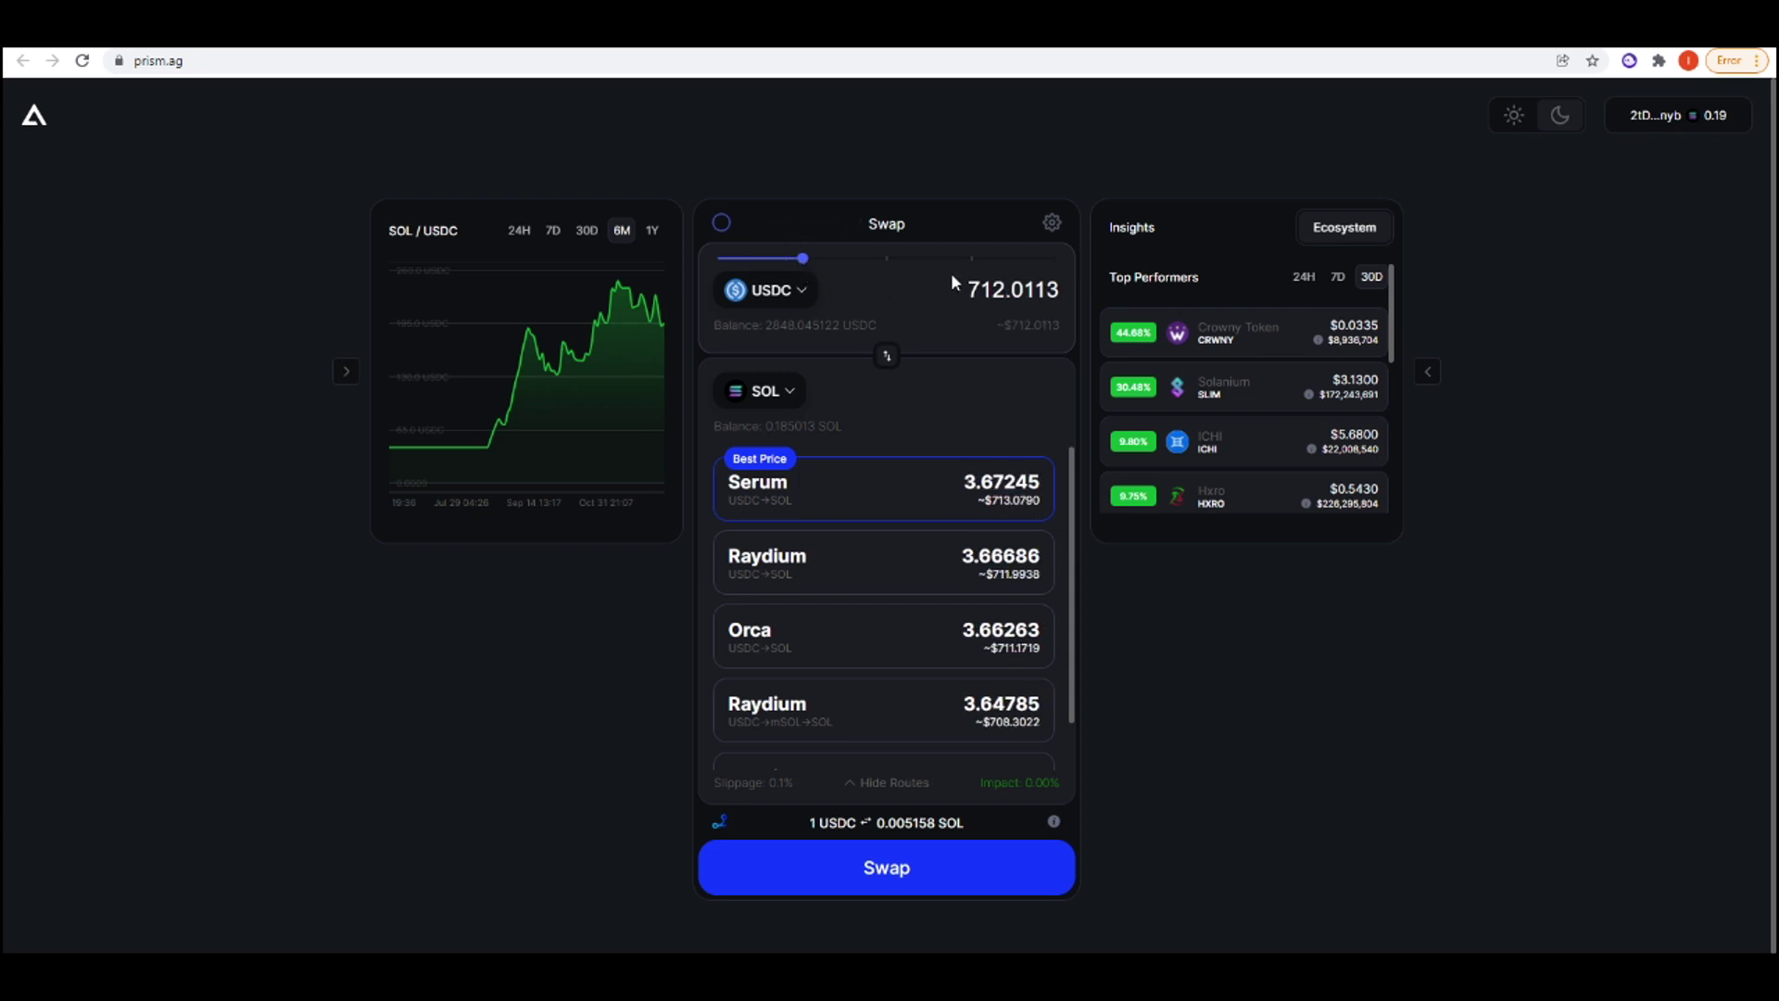
{"action": "left_click", "coordinate": [891, 266]}
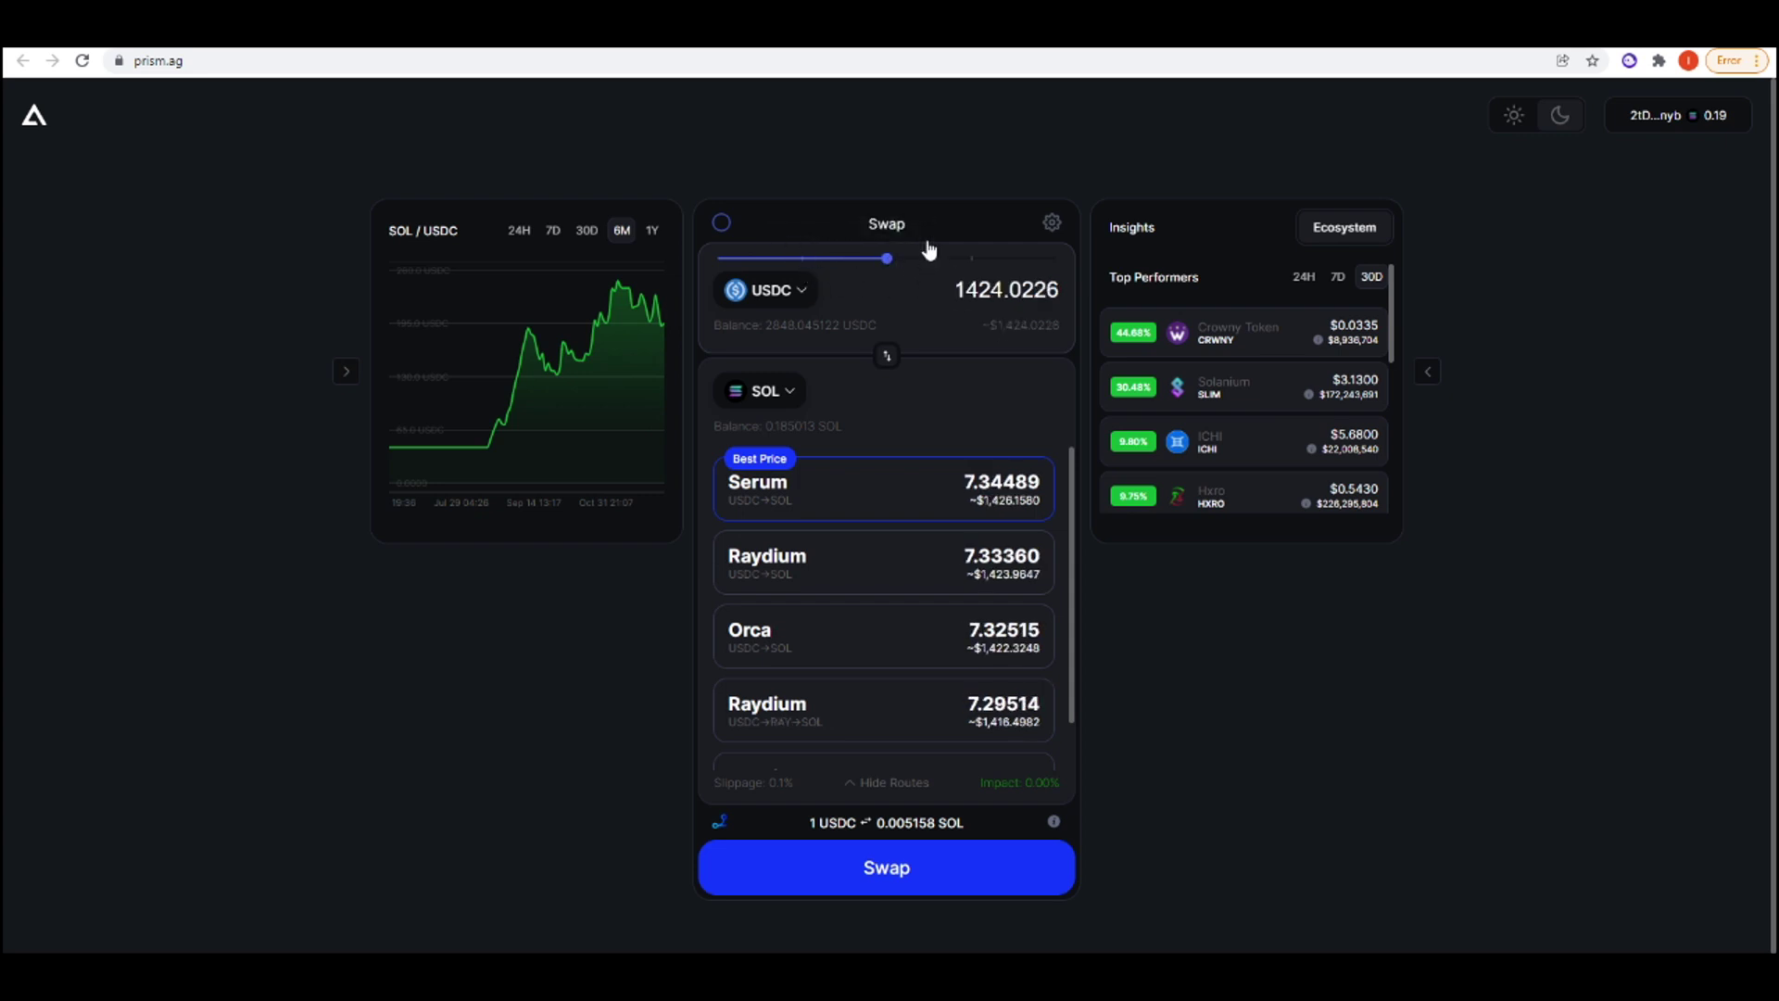
{"action": "mouse_move", "coordinate": [887, 260]}
{"action": "left_mouse_down"}
{"action": "mouse_move", "coordinate": [970, 264]}
{"action": "mouse_move", "coordinate": [891, 274]}
{"action": "left_mouse_up"}
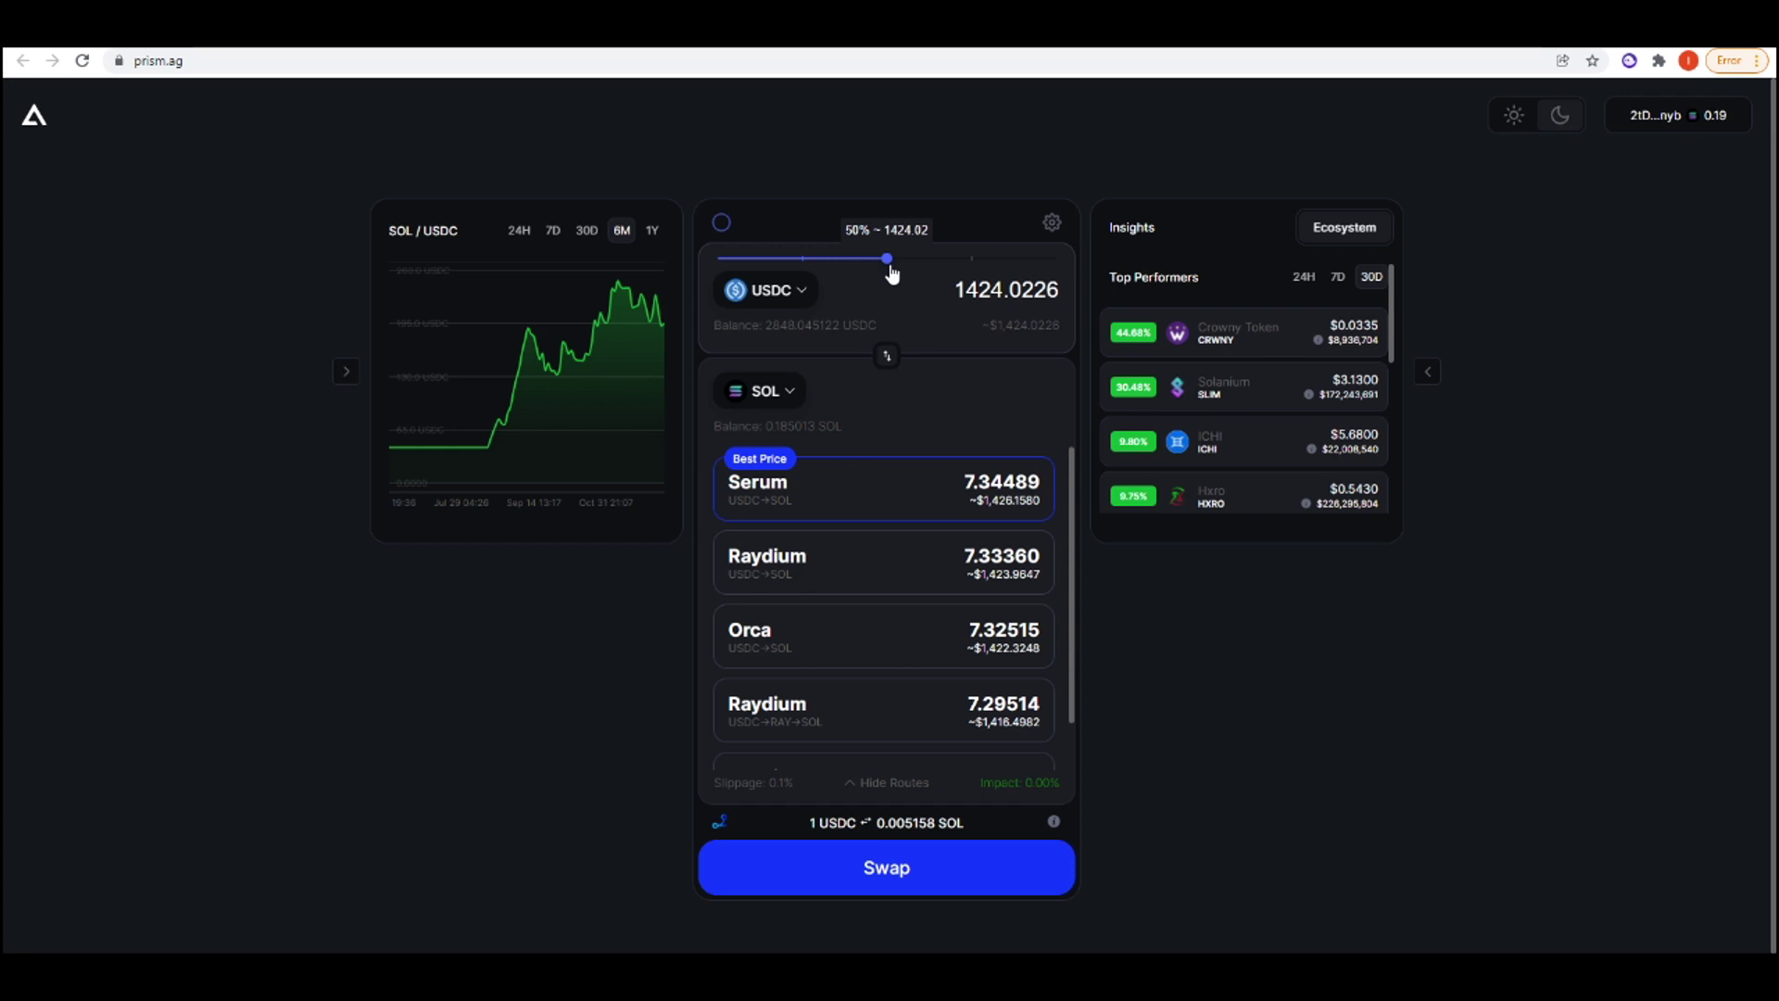
Hide the input percentage slider in the swap settings.
{"action": "left_click", "coordinate": [1053, 229]}
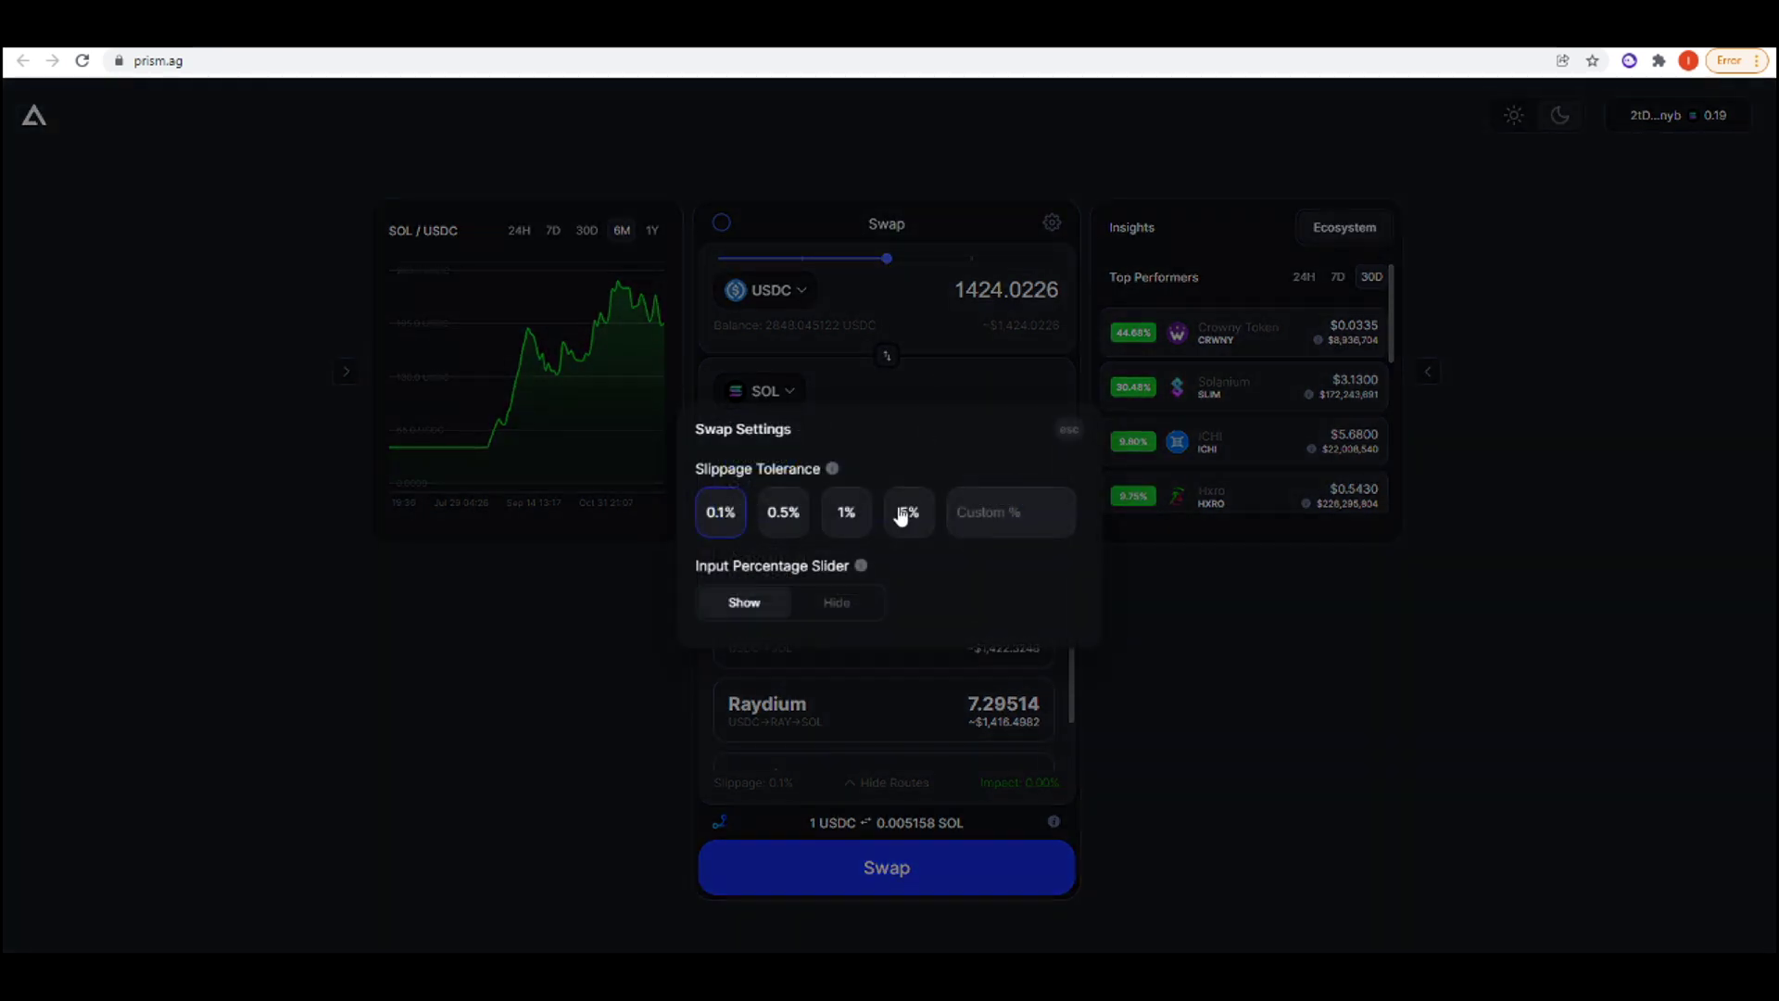
{"action": "left_click", "coordinate": [839, 603]}
{"action": "left_click", "coordinate": [973, 219]}
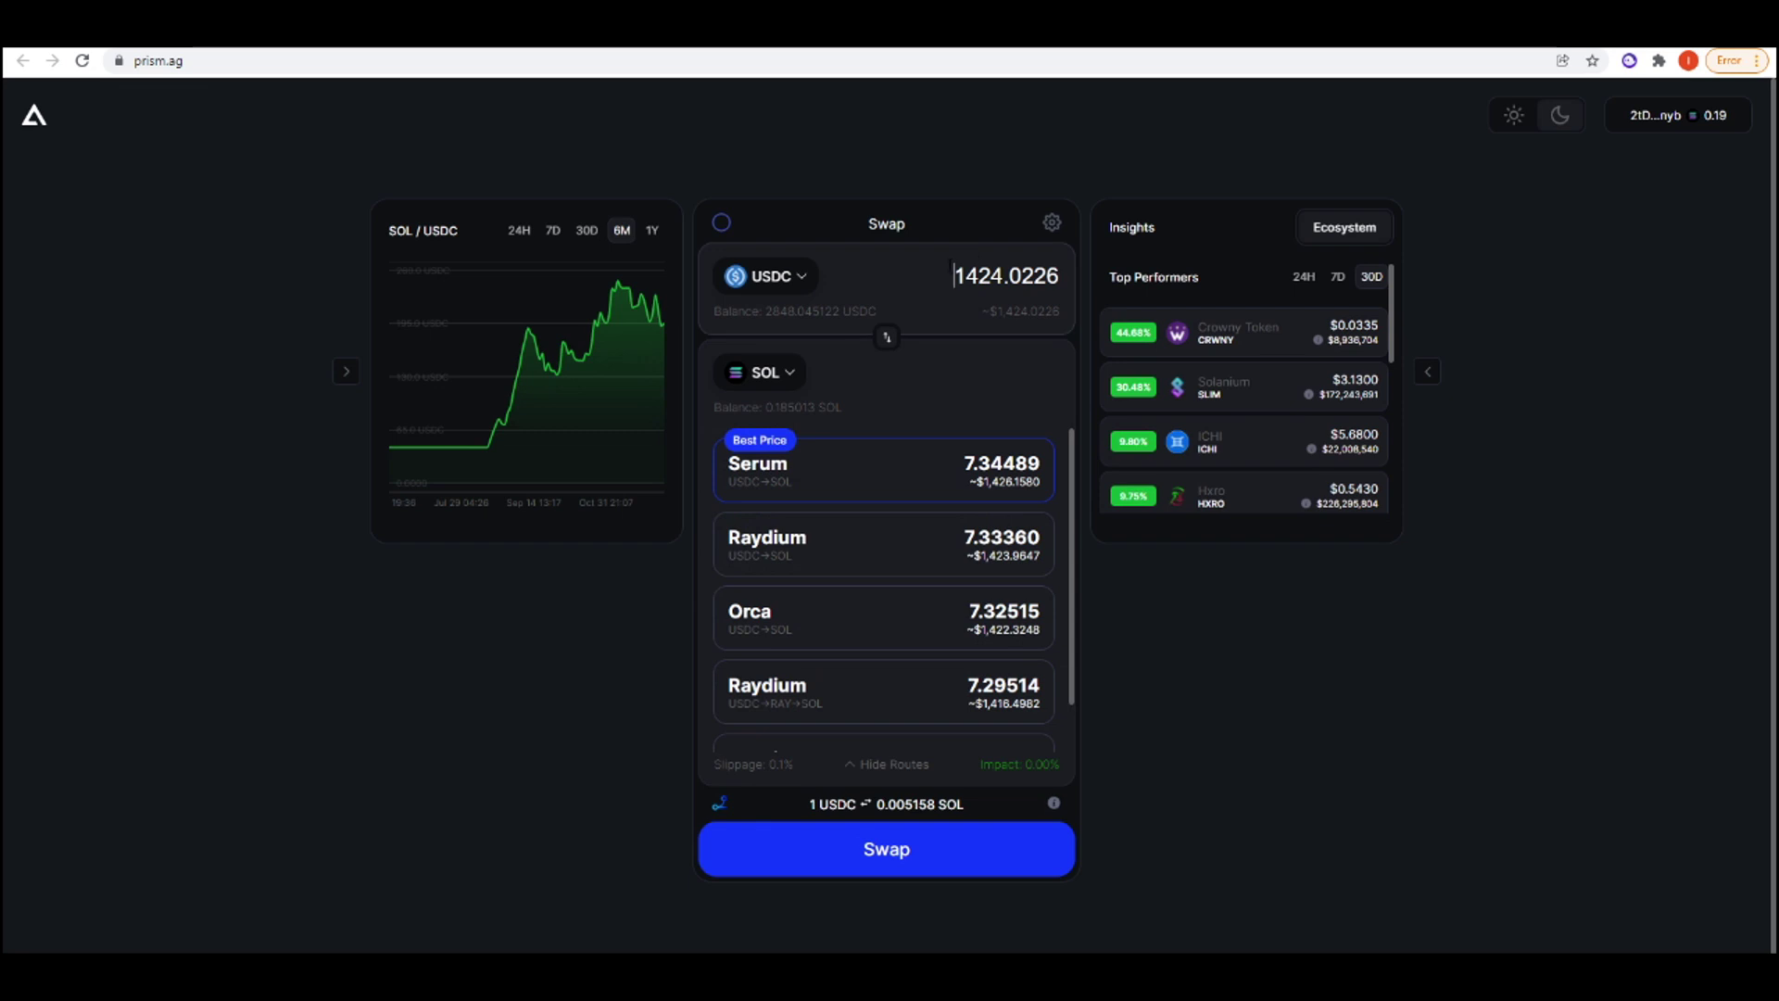
Enter 200 USDC, swap it for SOL, and approve the transaction in the wallet.
{"action": "double_click", "coordinate": [1020, 275]}
{"action": "type", "text": "200"}
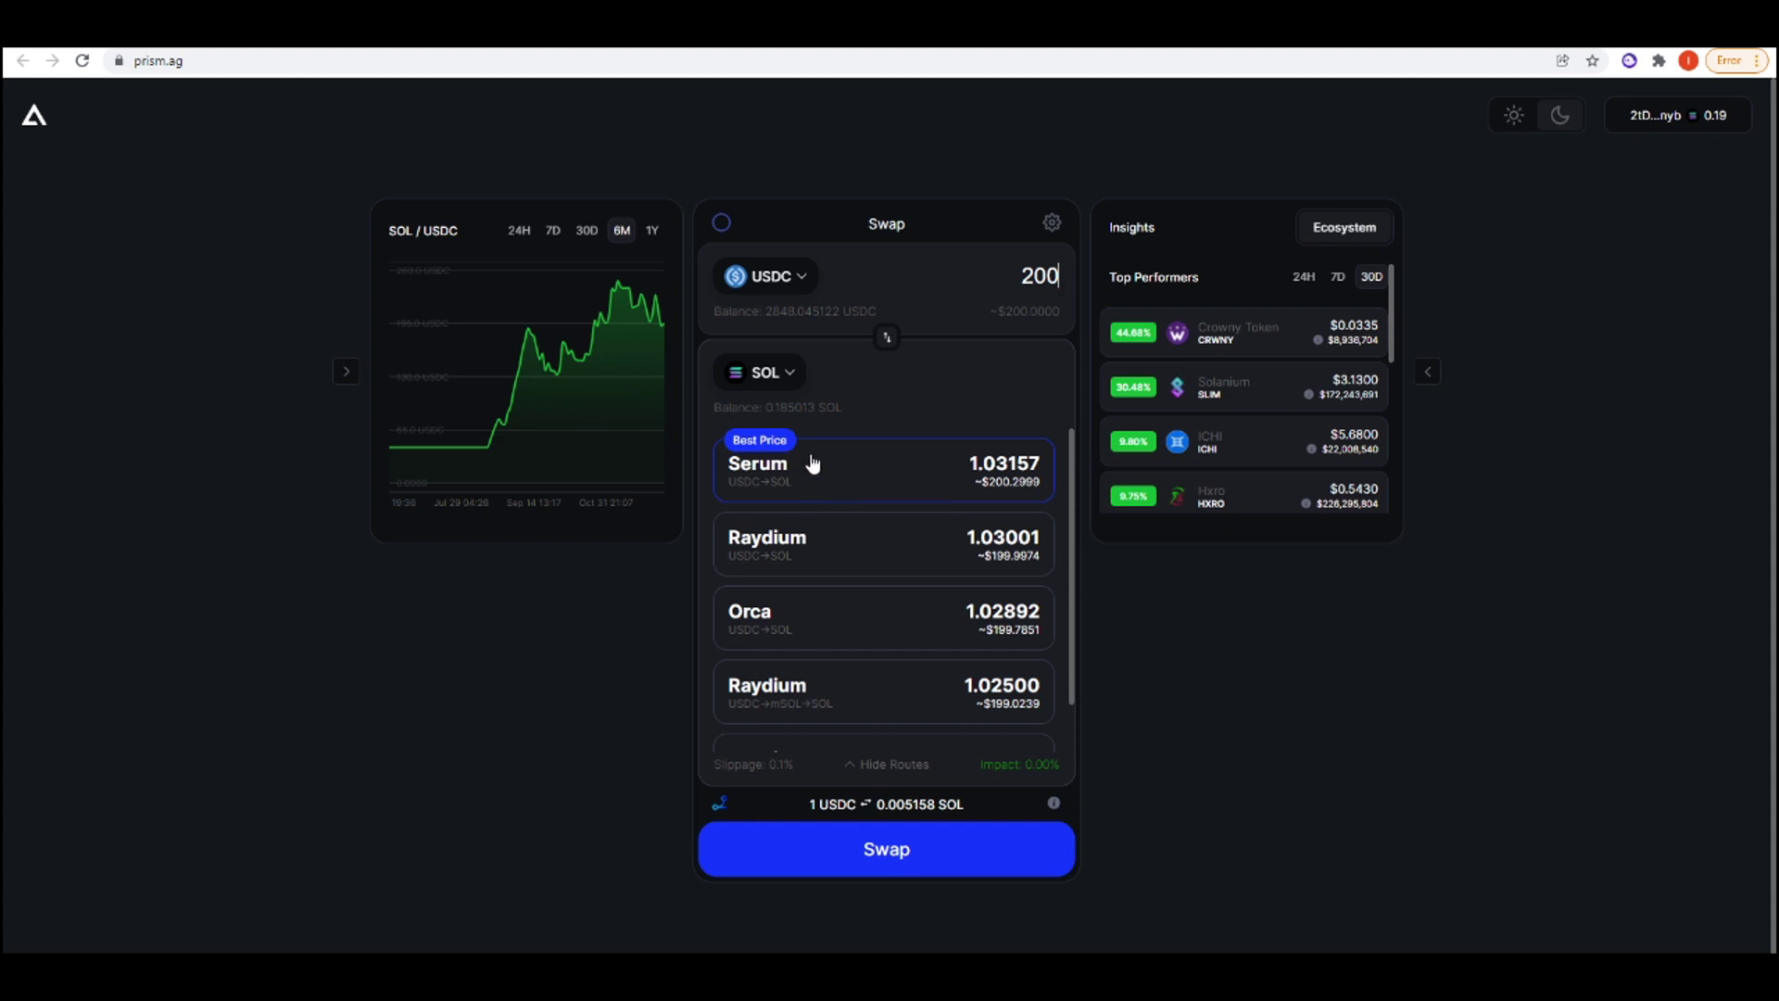
{"action": "left_click", "coordinate": [955, 856]}
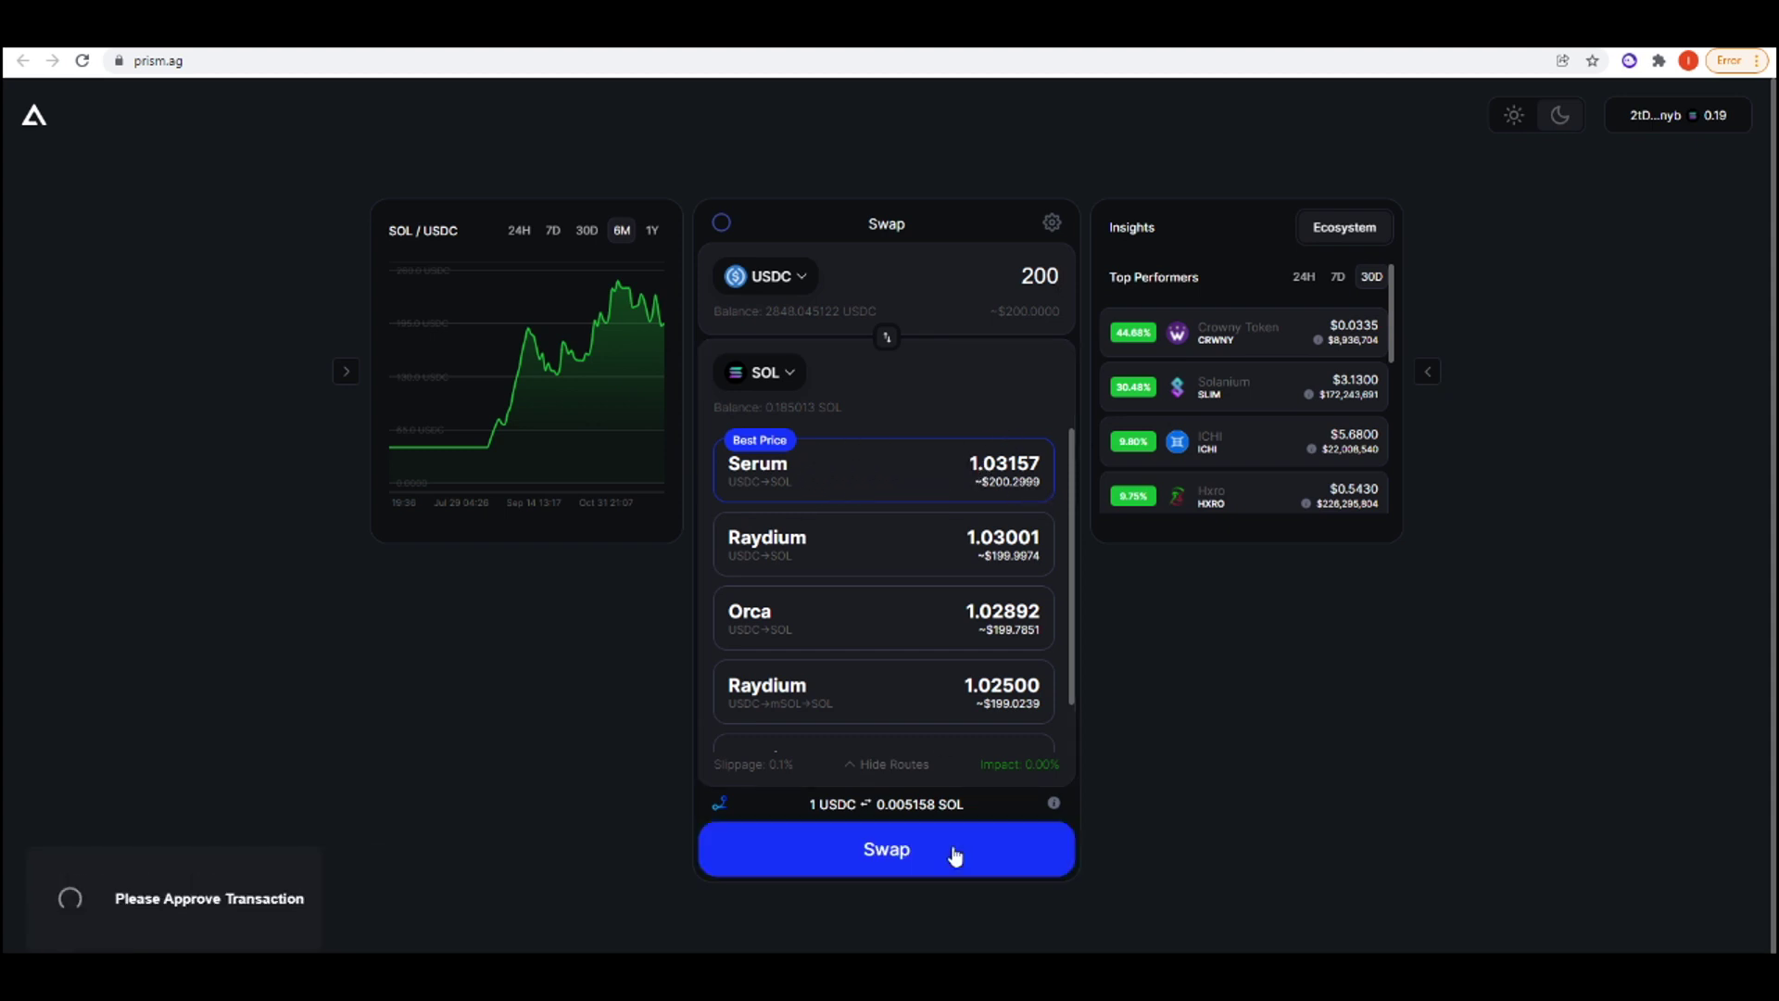
{"action": "left_click", "coordinate": [1680, 505]}
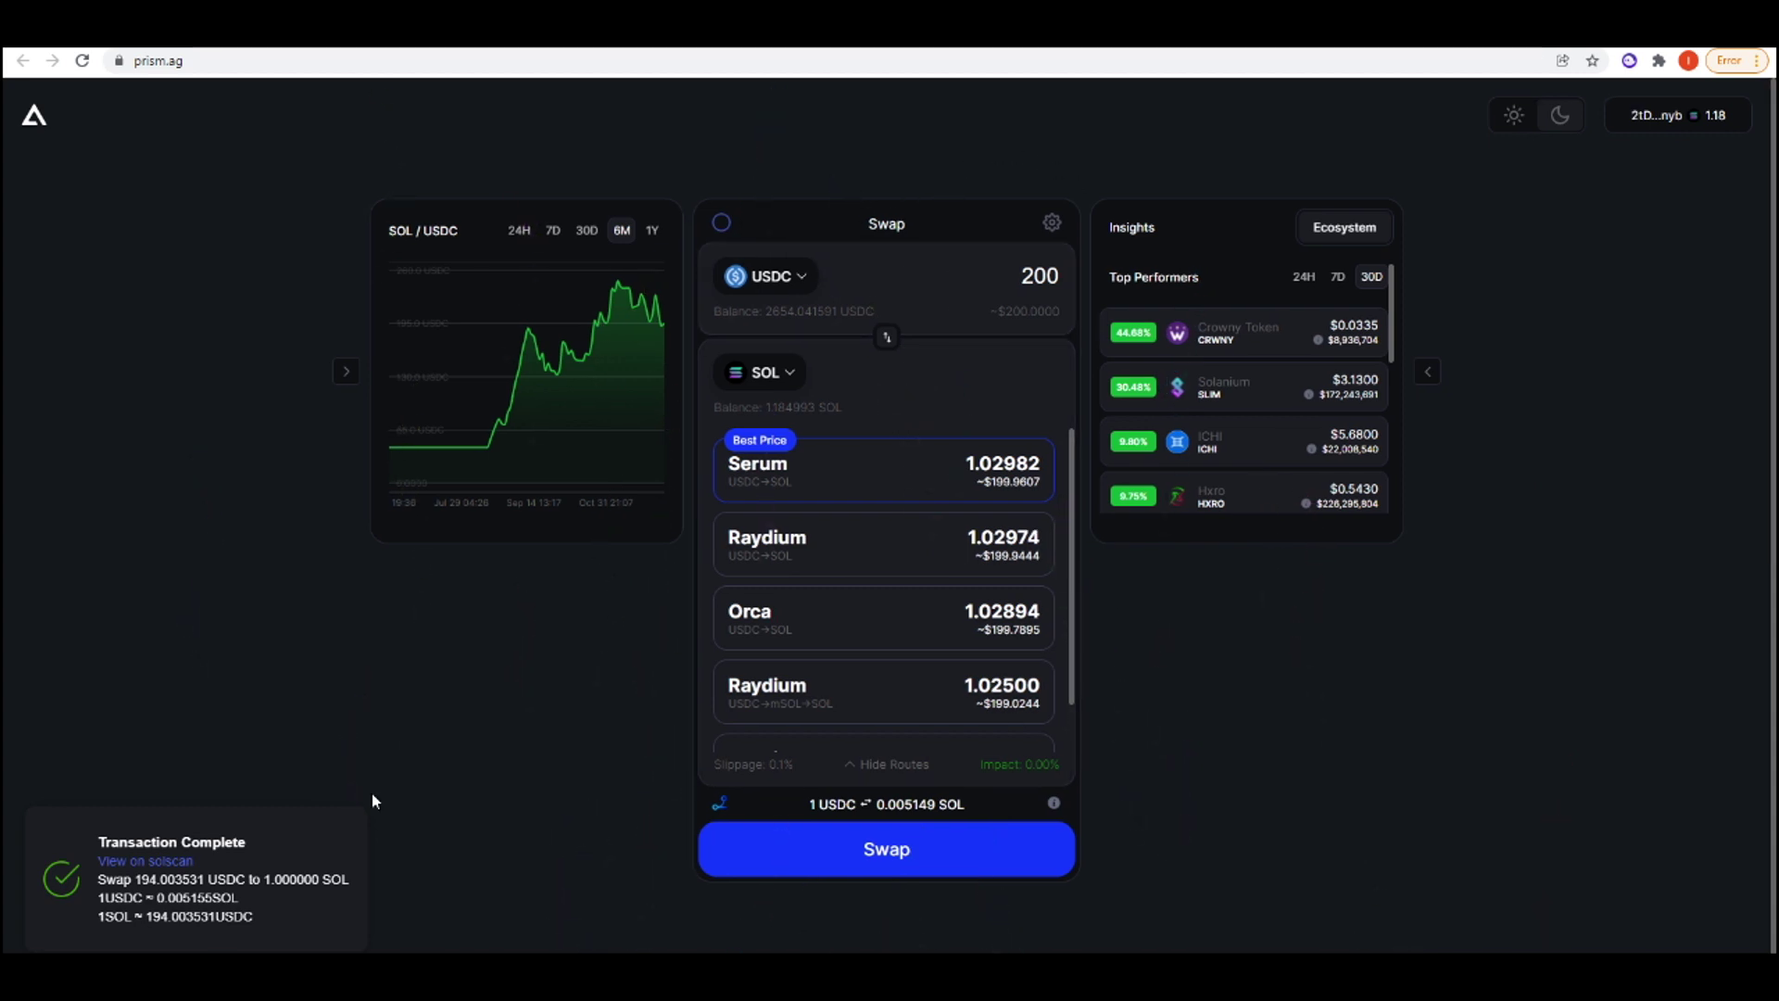
Flip to selling 1 SOL for USDC, review routes (Serum best at 193.30288 USDC), and submit the swap.
{"action": "left_click", "coordinate": [888, 341]}
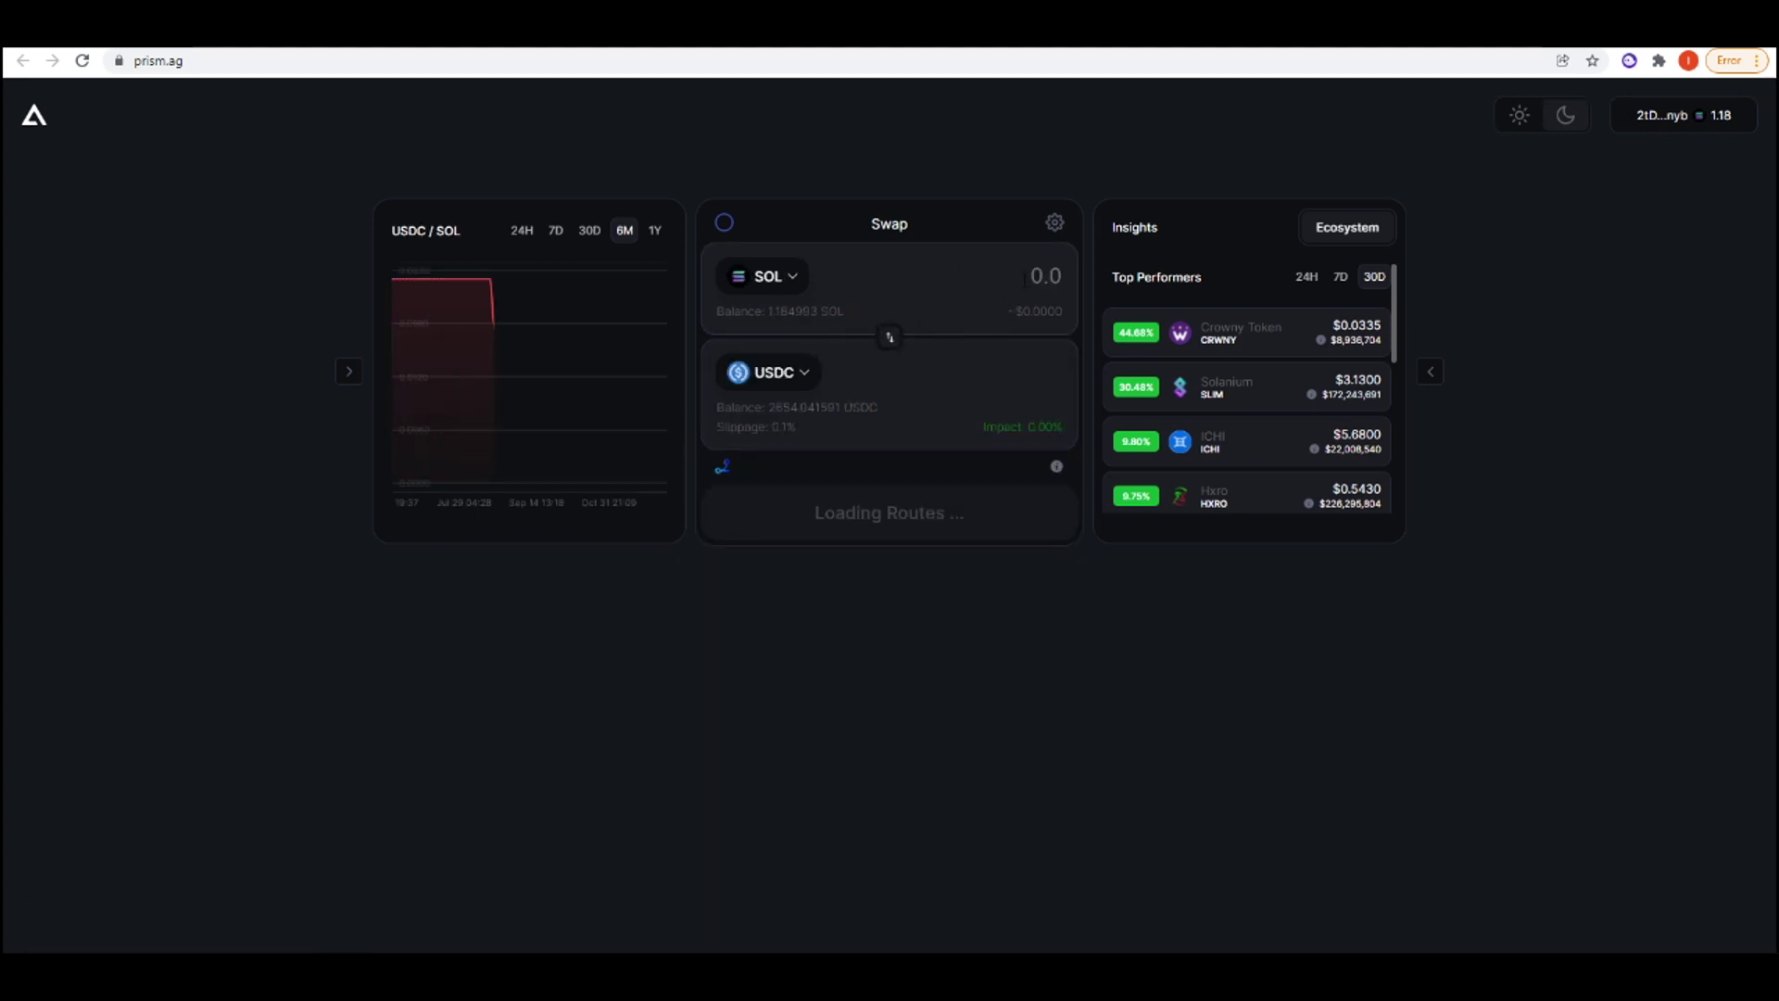
{"action": "left_click", "coordinate": [970, 274]}
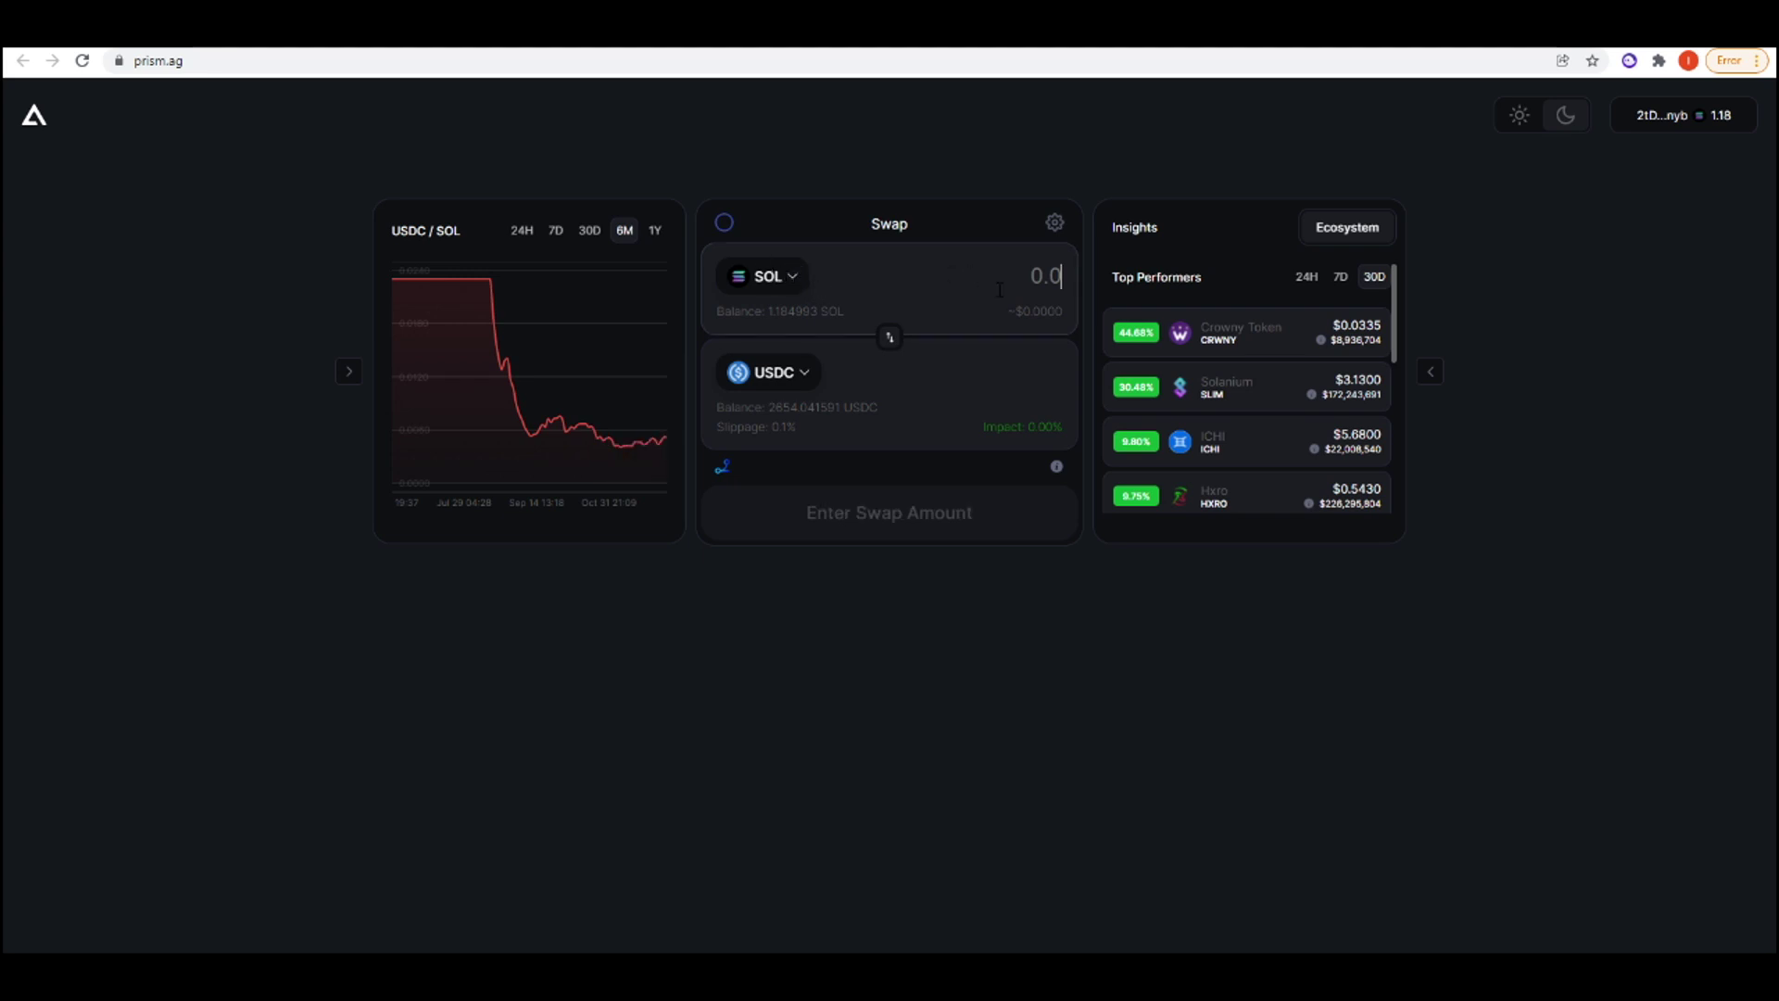
{"action": "type", "text": "1"}
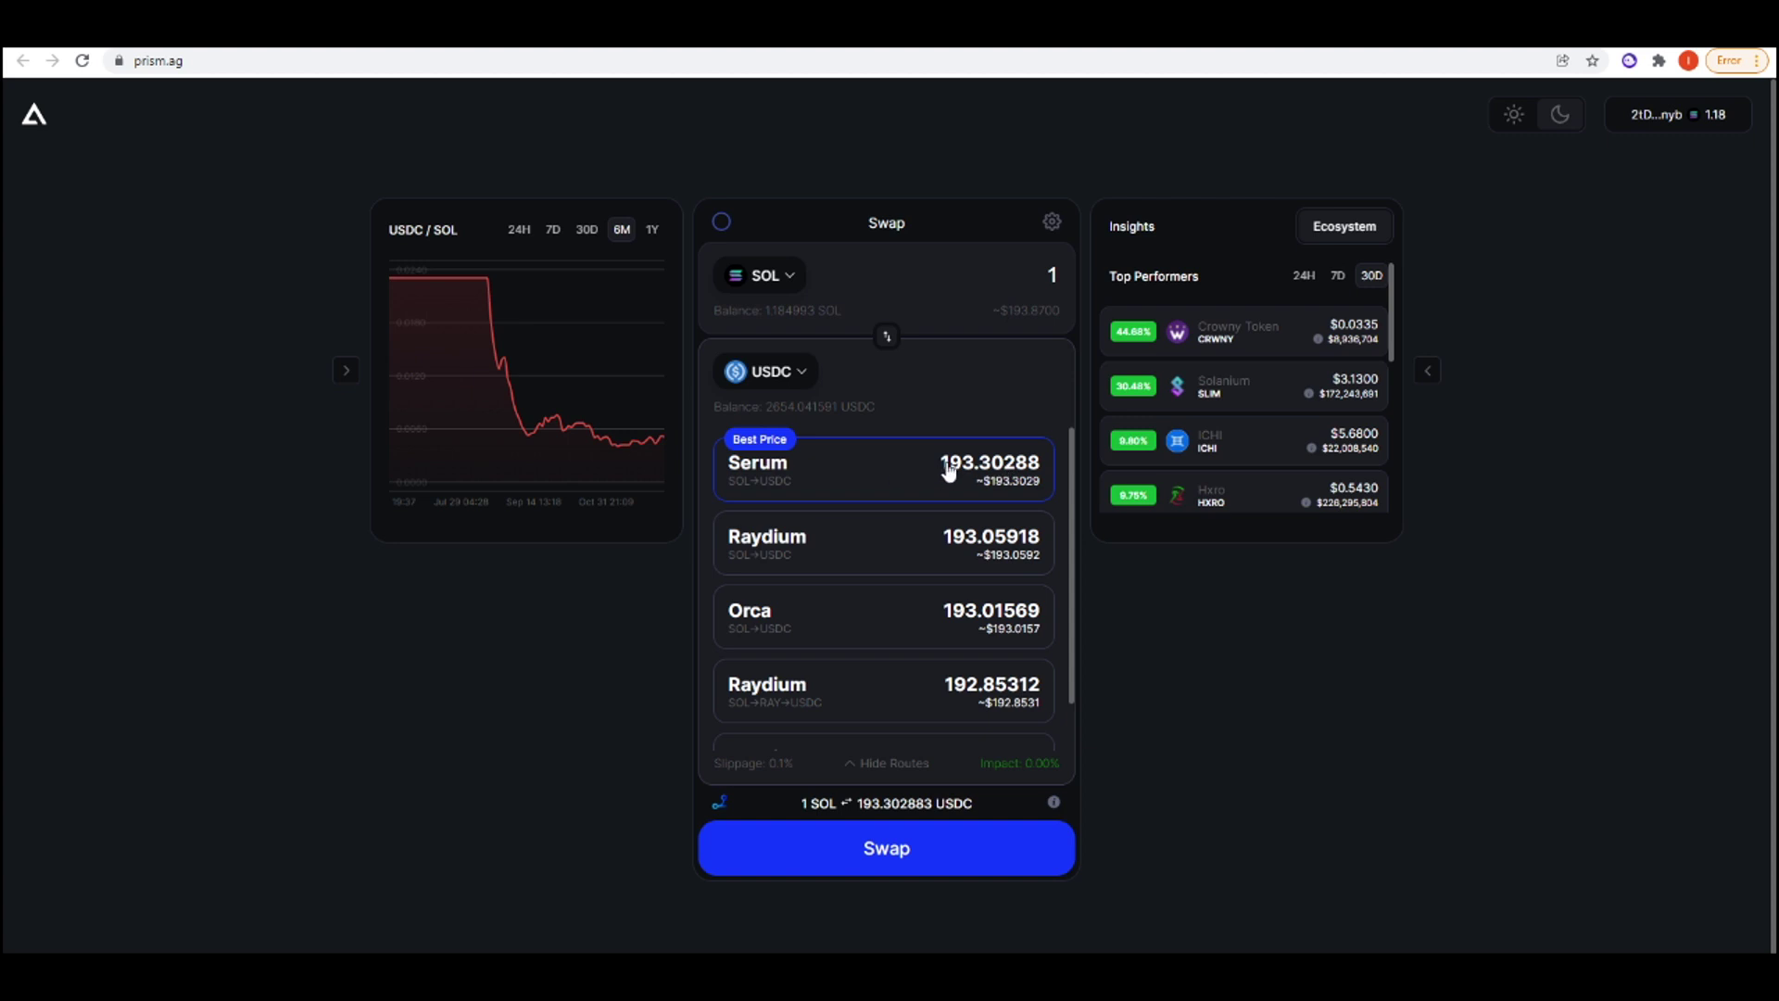
{"action": "scroll", "coordinate": [908, 567], "scroll_direction": "down", "scroll_amount": 1}
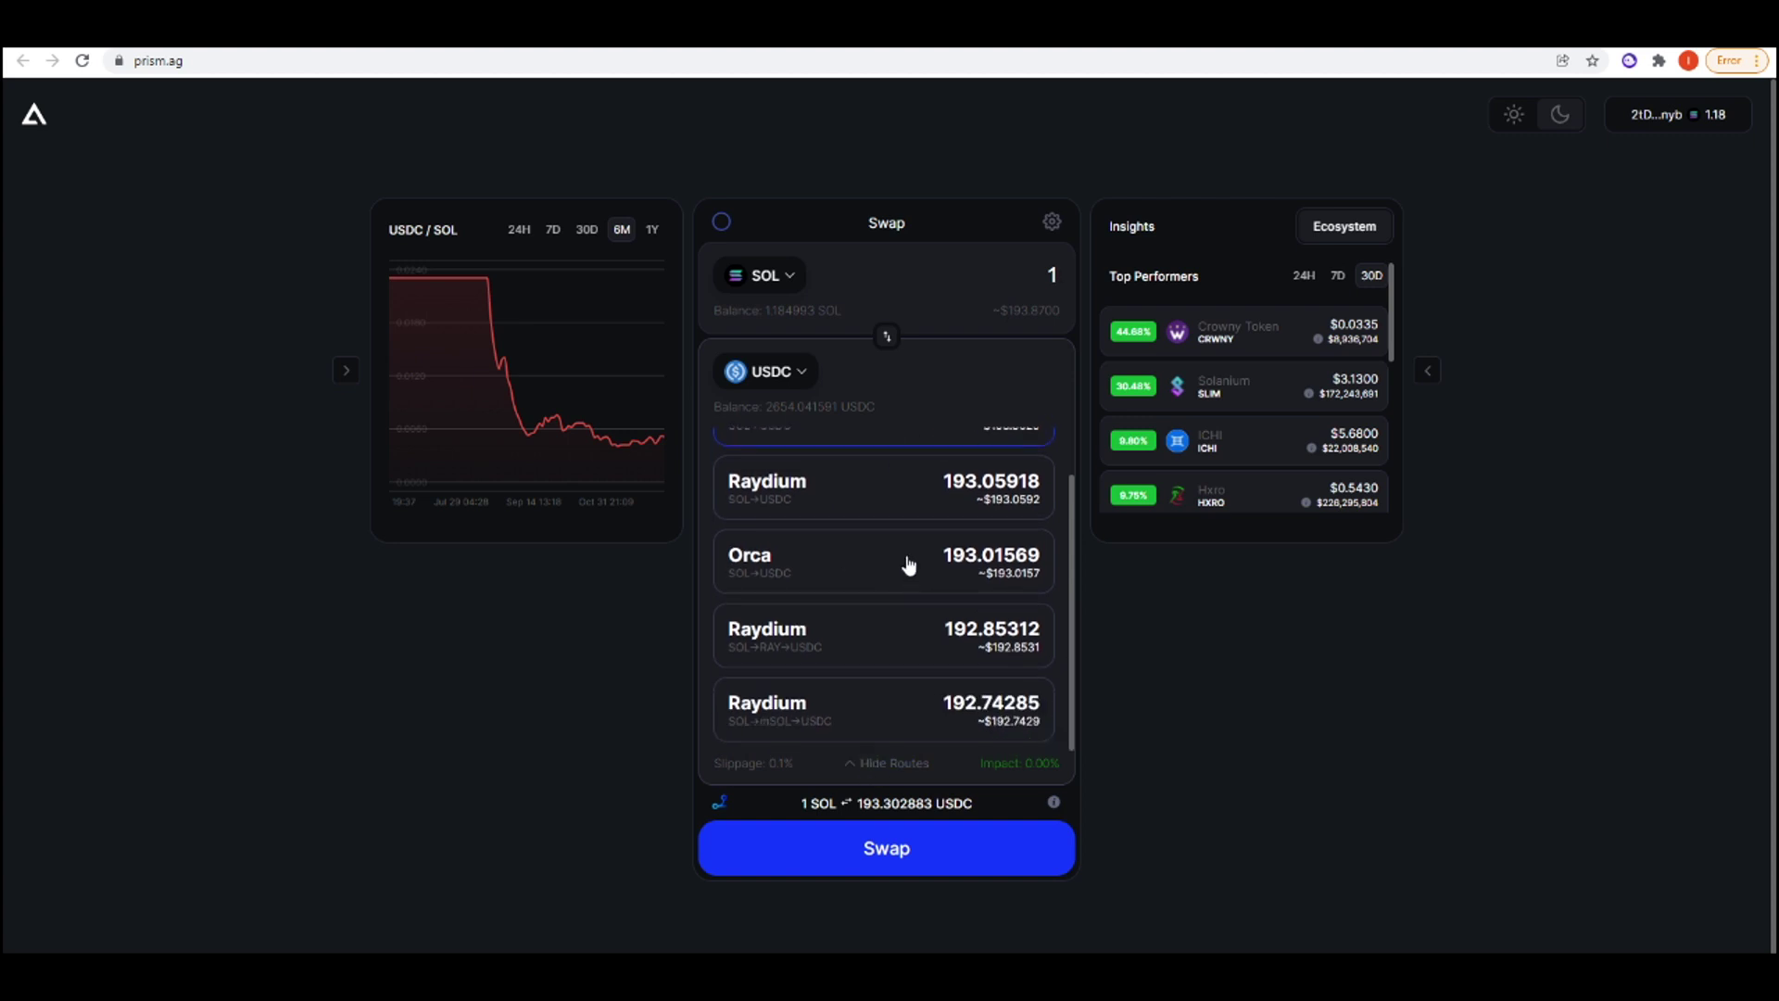
{"action": "scroll", "coordinate": [819, 597], "scroll_direction": "up", "scroll_amount": 1}
{"action": "scroll", "coordinate": [805, 611], "scroll_direction": "down", "scroll_amount": 1}
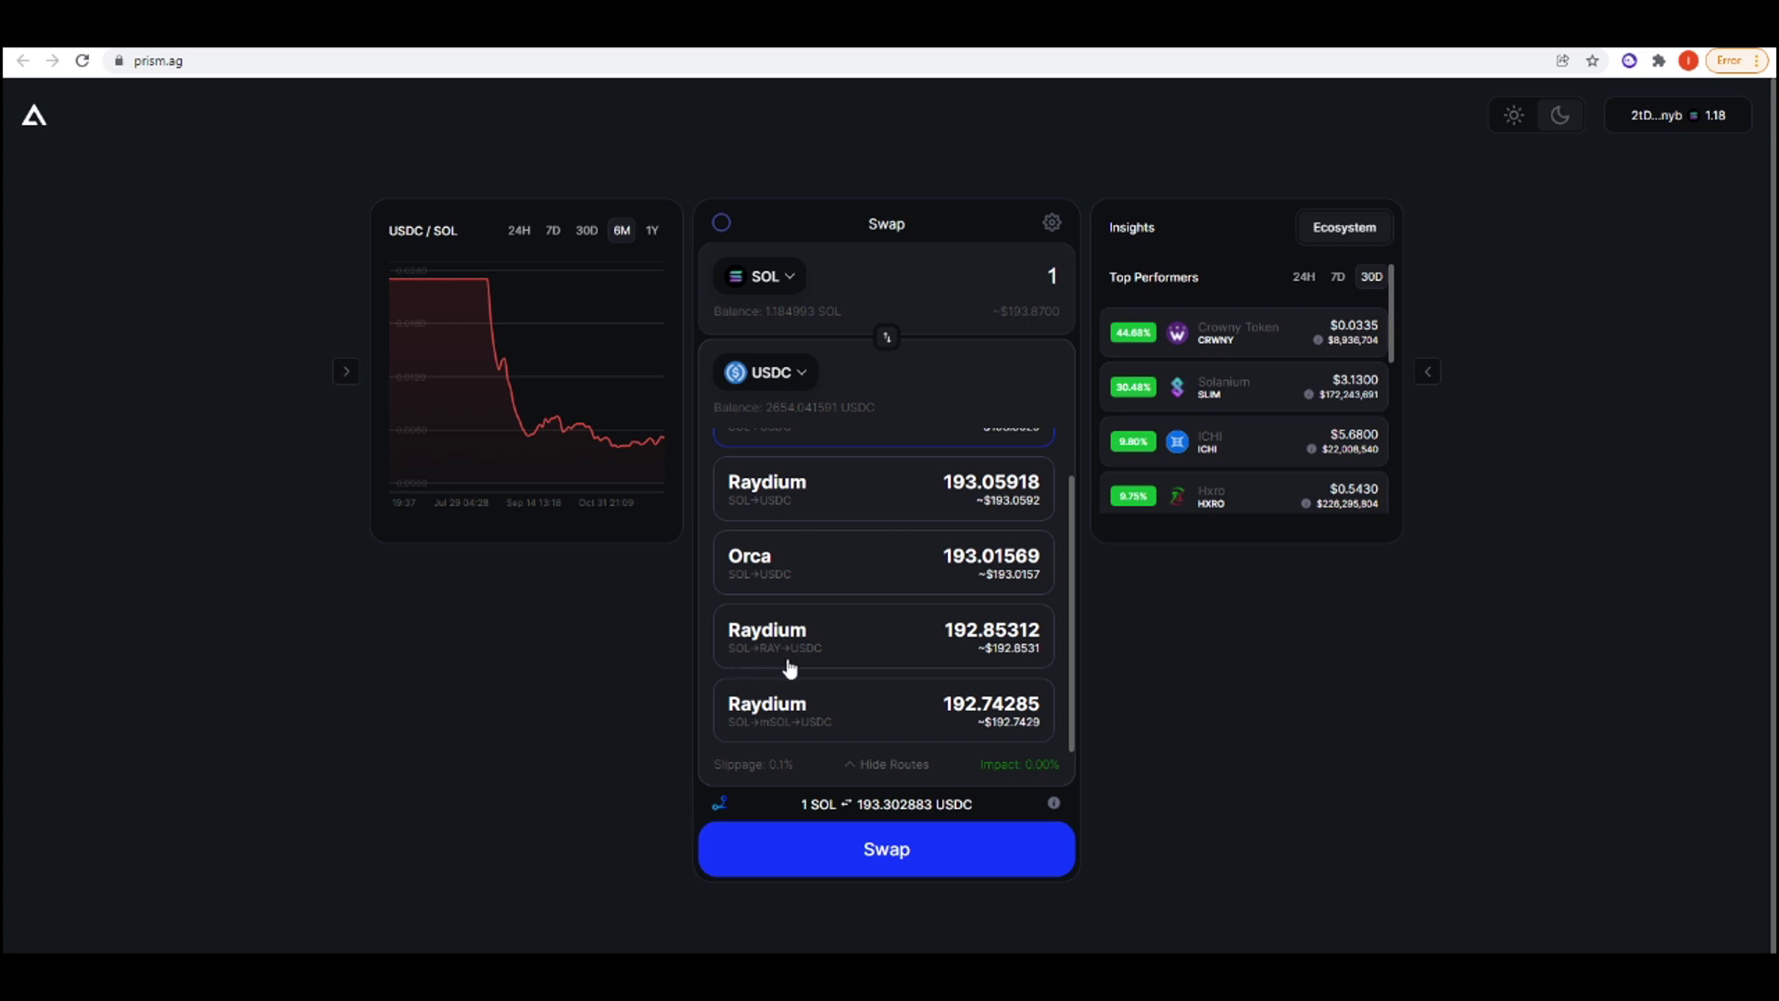
{"action": "scroll", "coordinate": [924, 653], "scroll_direction": "up", "scroll_amount": 1}
{"action": "scroll", "coordinate": [932, 640], "scroll_direction": "down", "scroll_amount": 1}
{"action": "scroll", "coordinate": [826, 643], "scroll_direction": "up", "scroll_amount": 1}
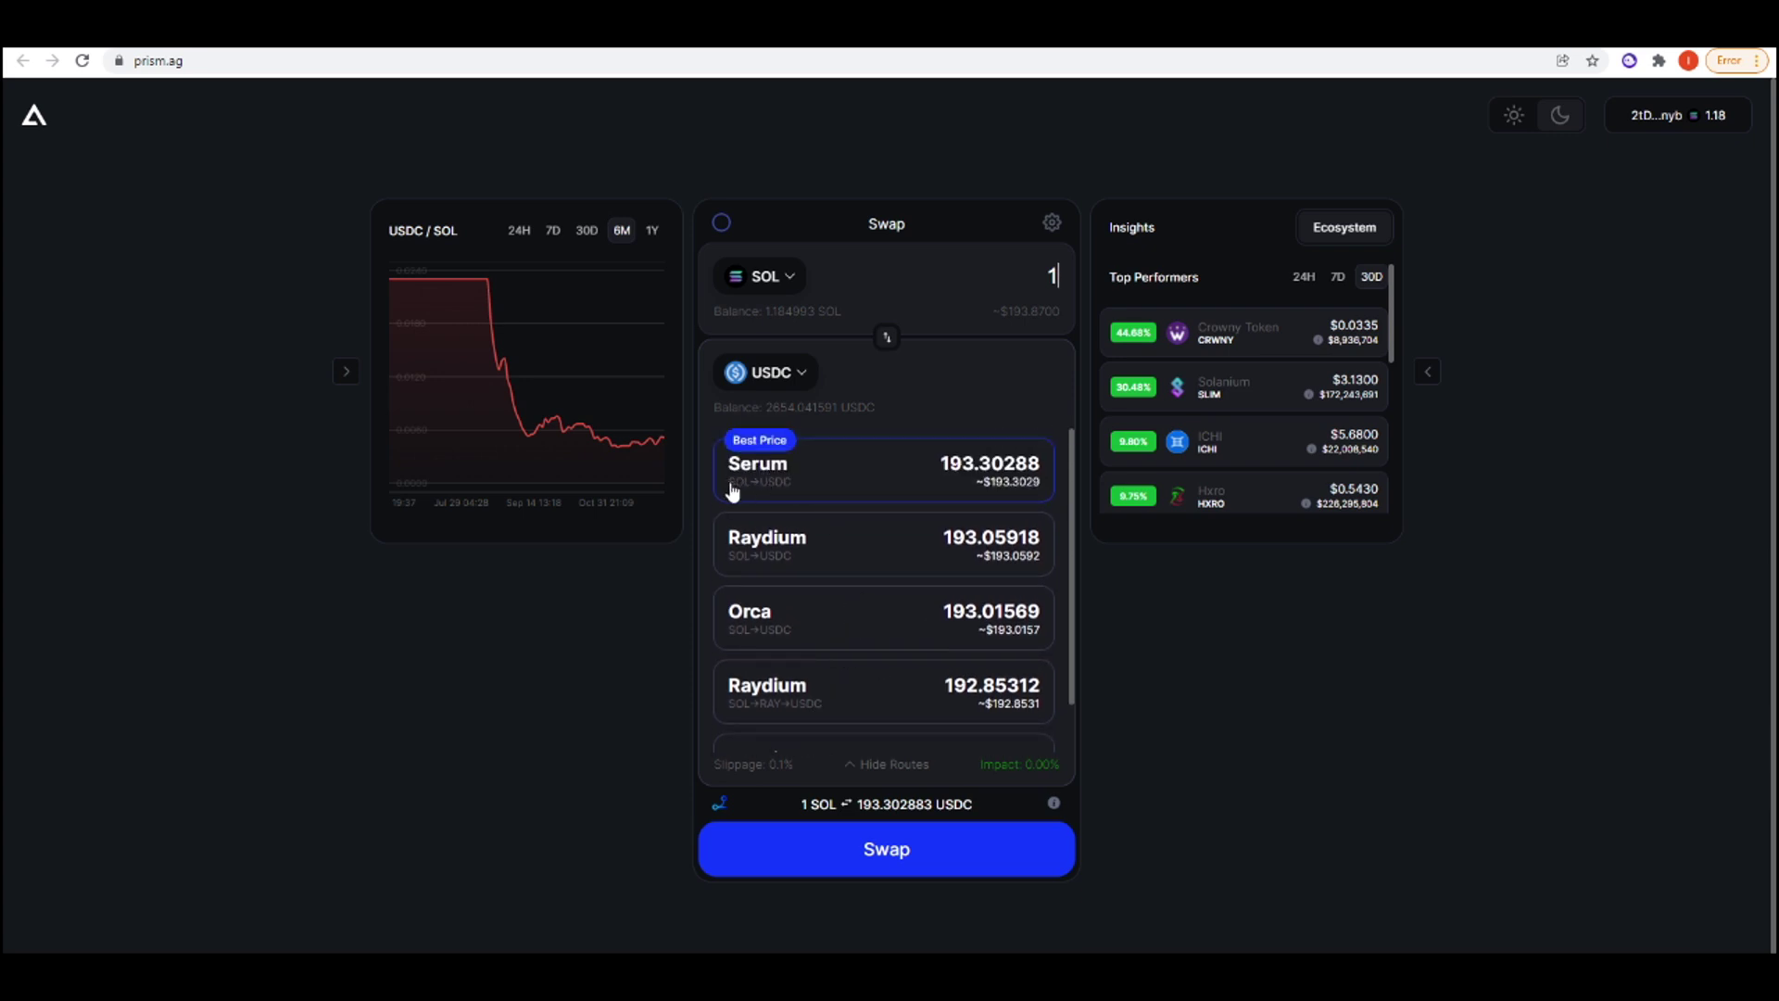
{"action": "scroll", "coordinate": [888, 443], "scroll_direction": "down", "scroll_amount": 1}
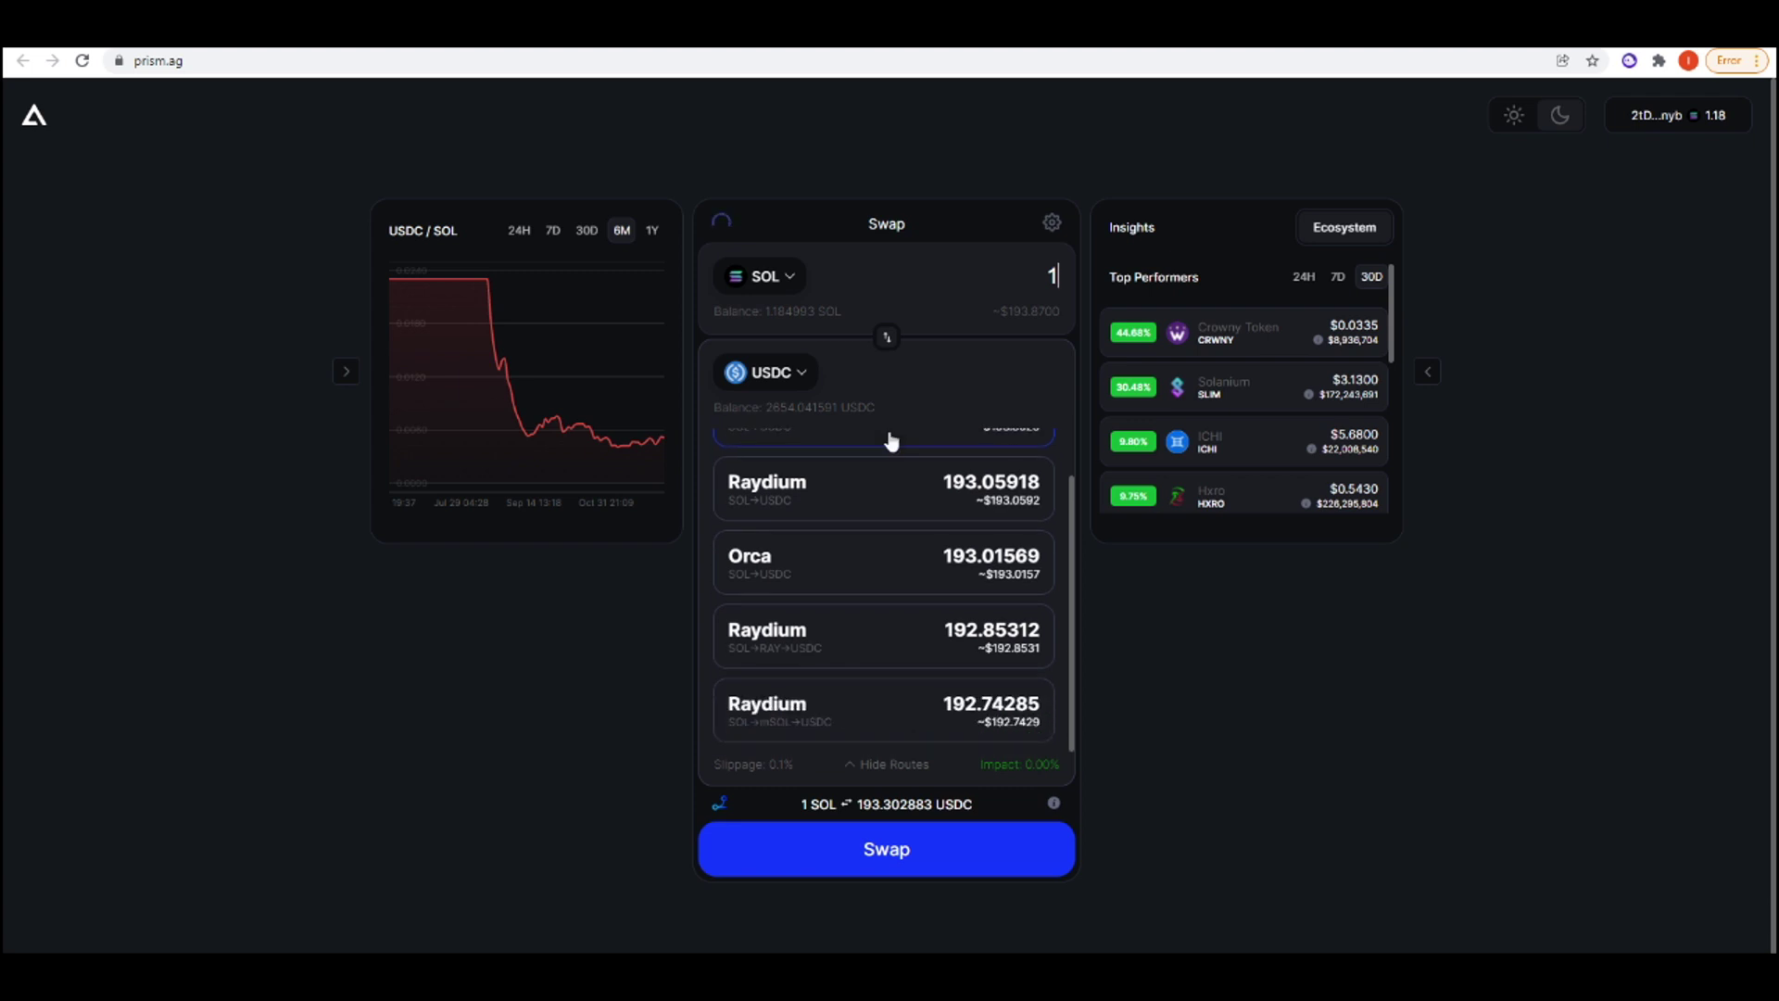
{"action": "scroll", "coordinate": [806, 468], "scroll_direction": "up", "scroll_amount": 1}
{"action": "left_click", "coordinate": [837, 871]}
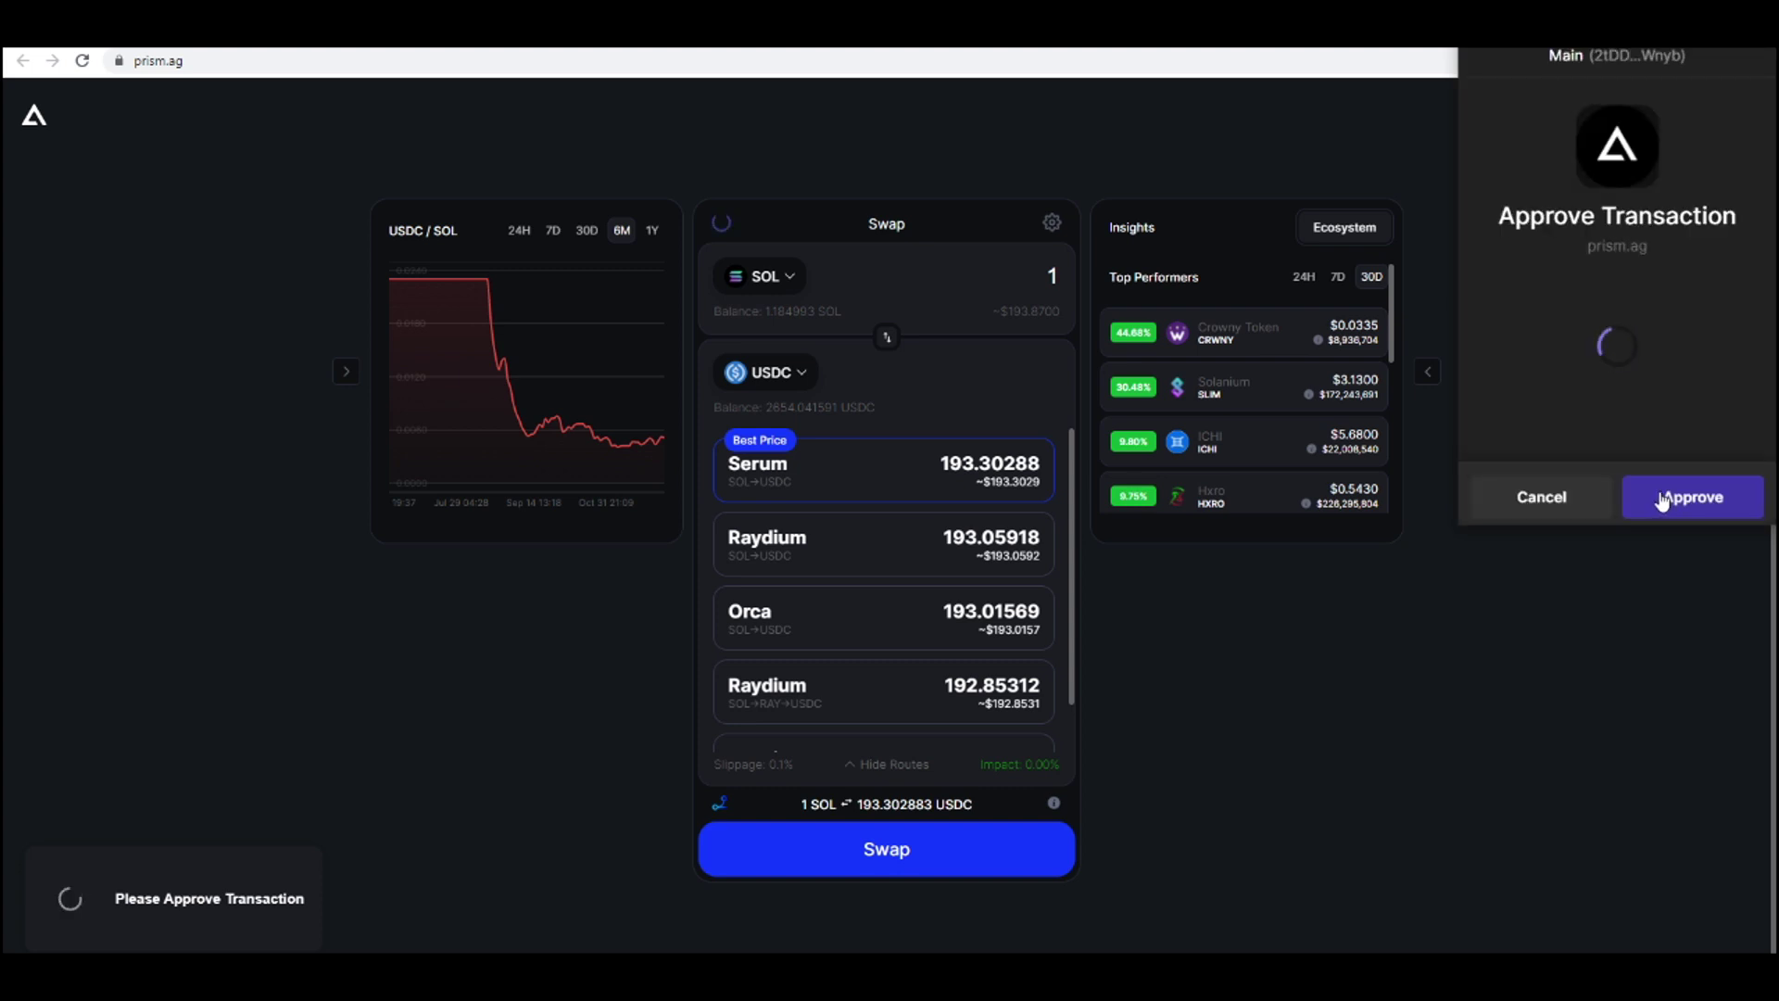
Approve the 1 SOL to USDC transaction in the wallet popup.
{"action": "left_click", "coordinate": [1664, 501]}
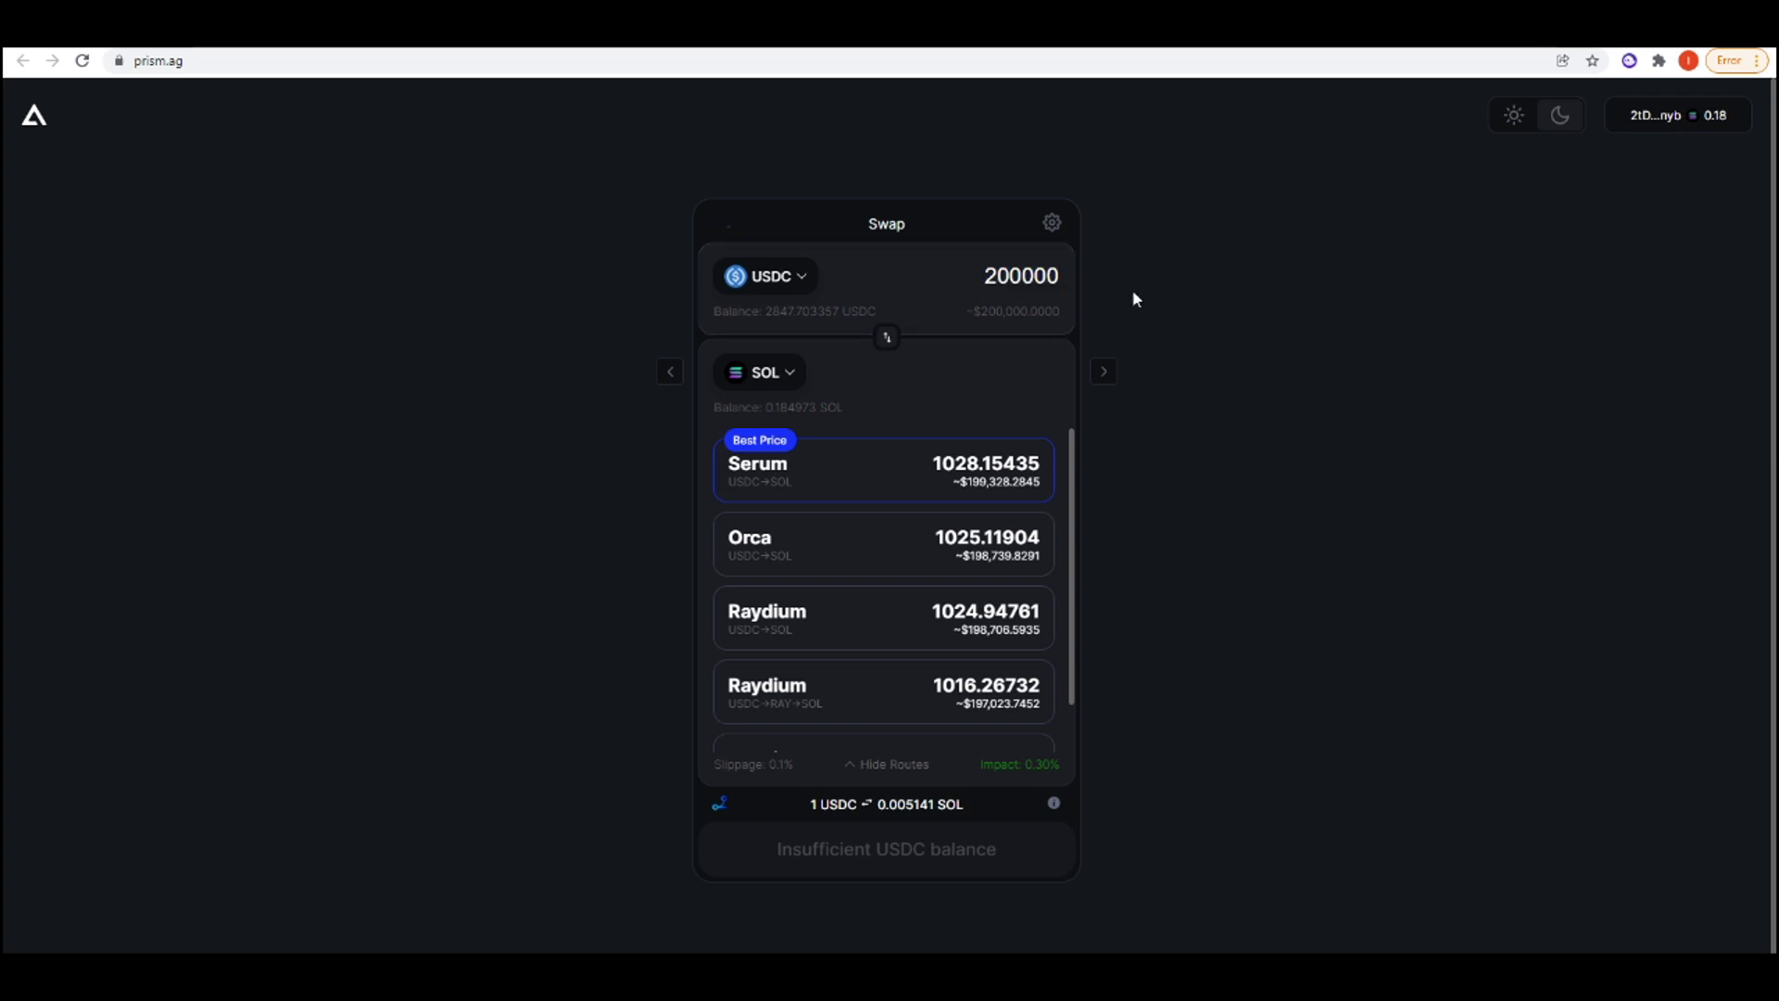
{"action": "left_click_drag", "start_coordinate": [983, 277], "coordinate": [1098, 279]}
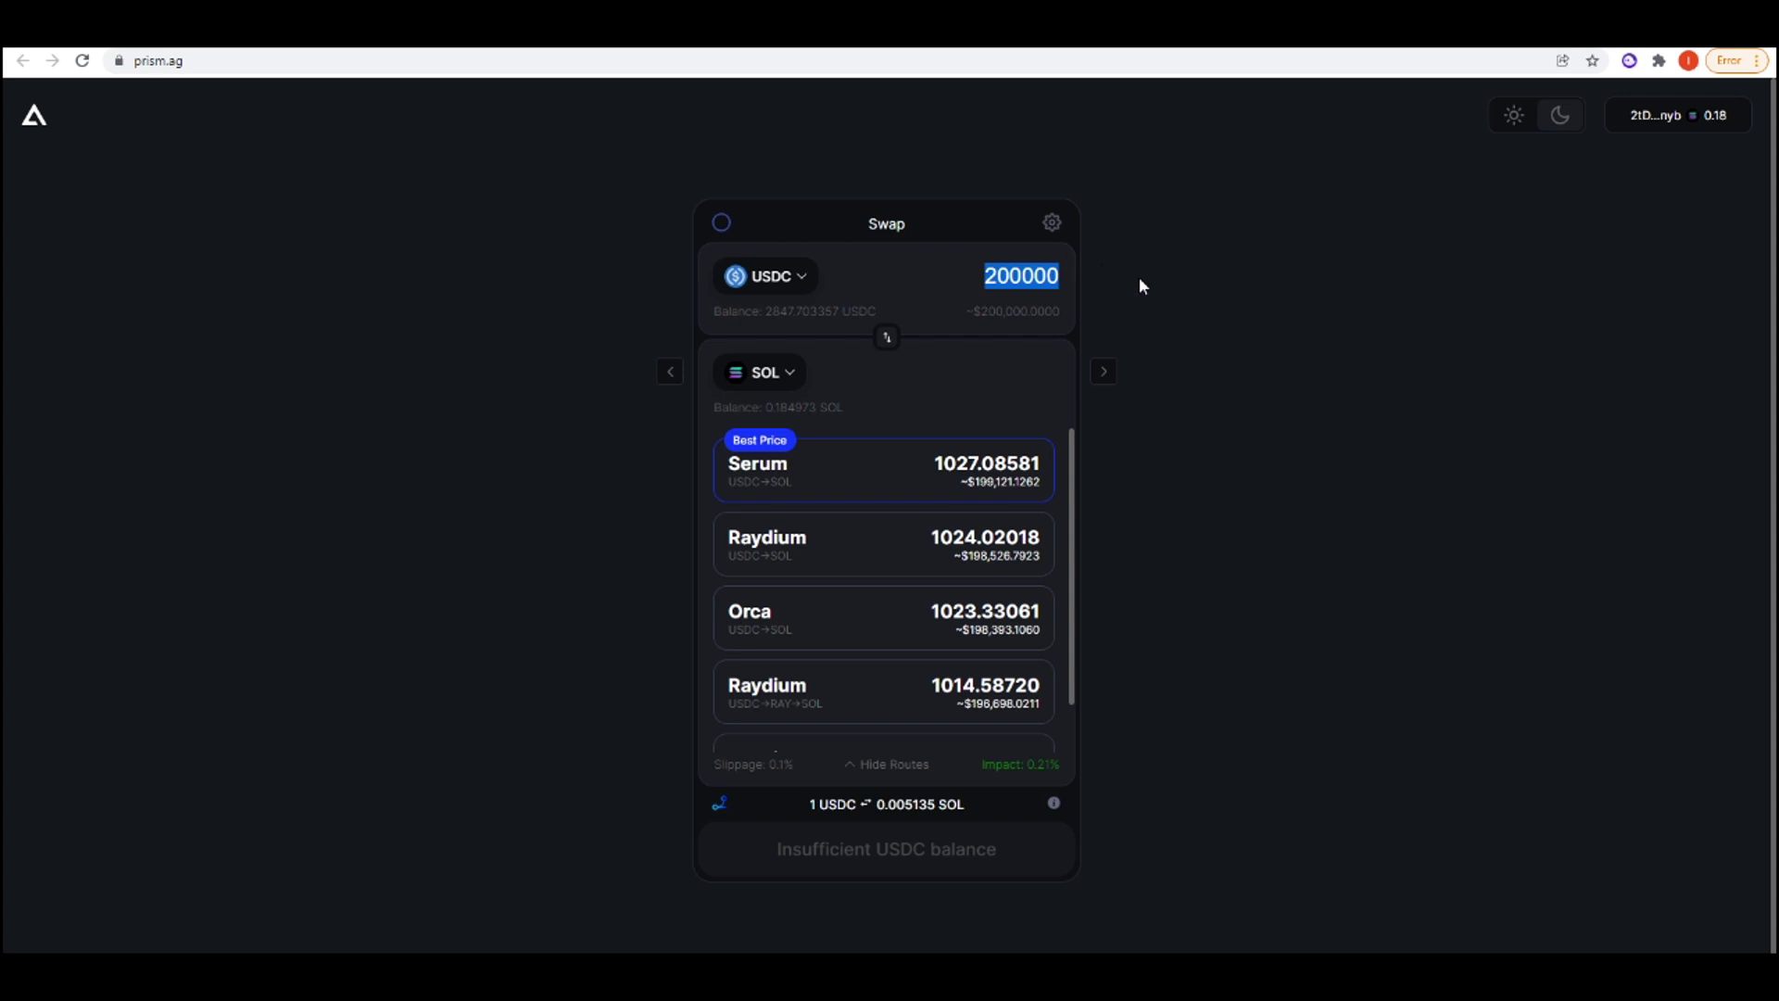
{"action": "mouse_move", "coordinate": [725, 223]}
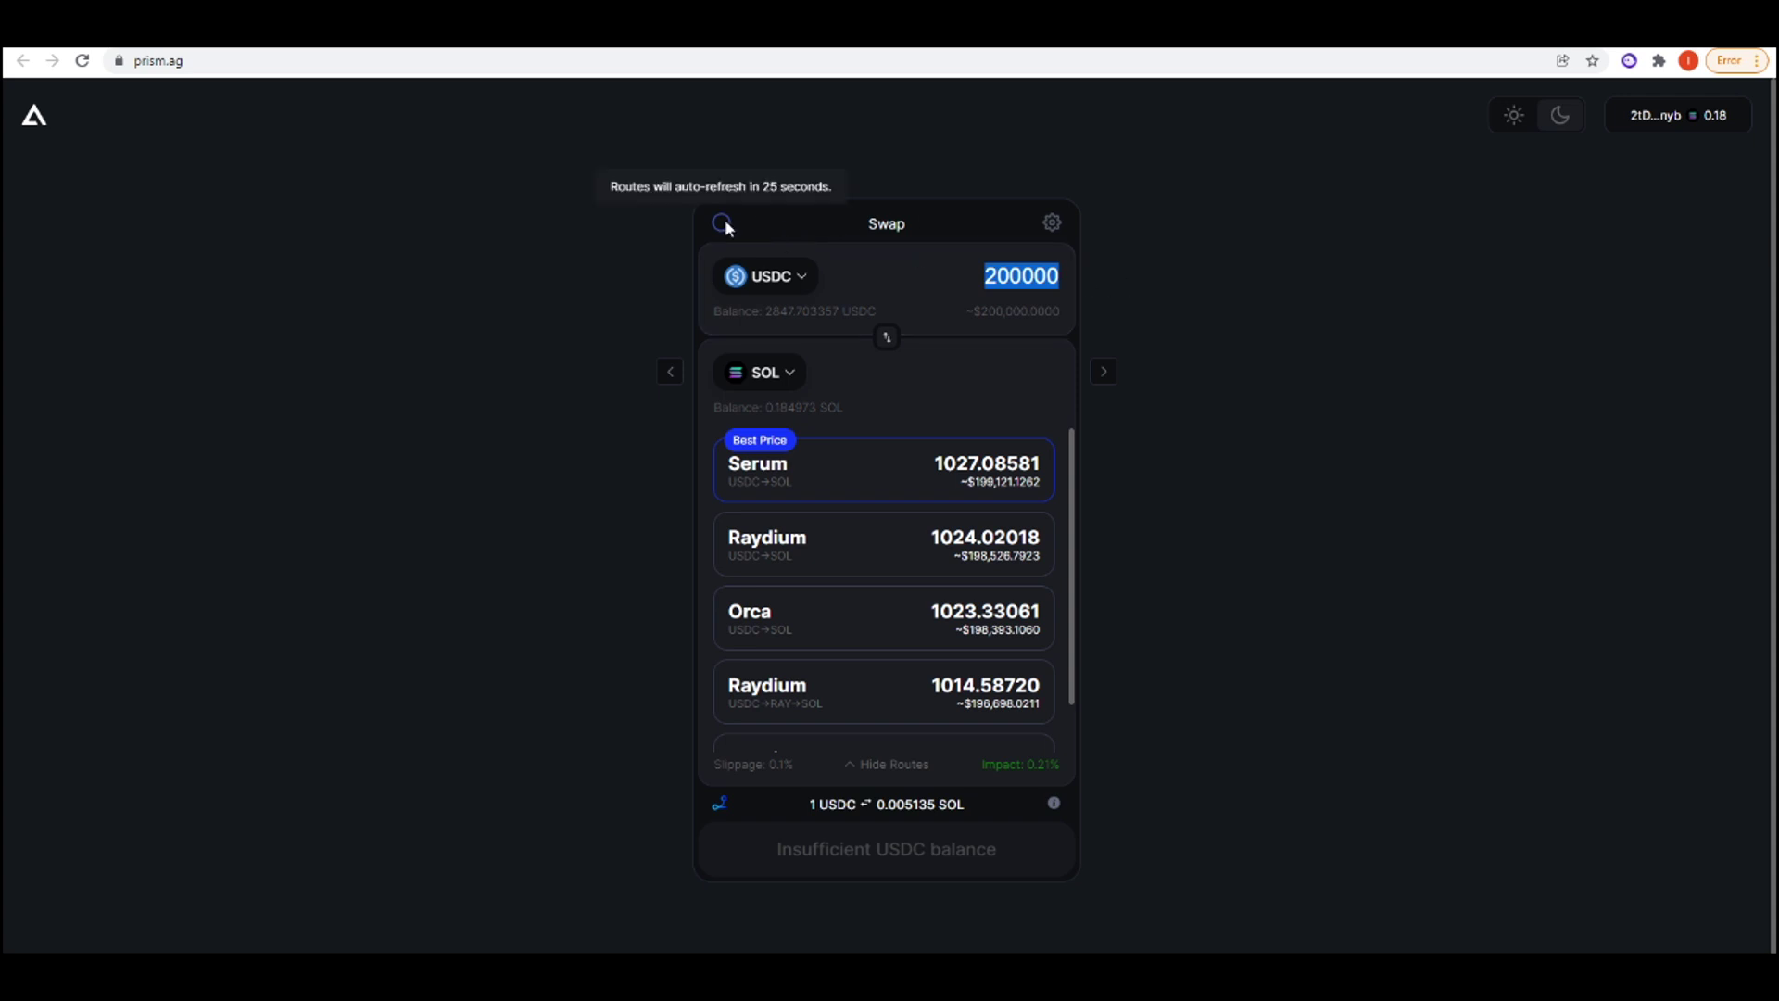